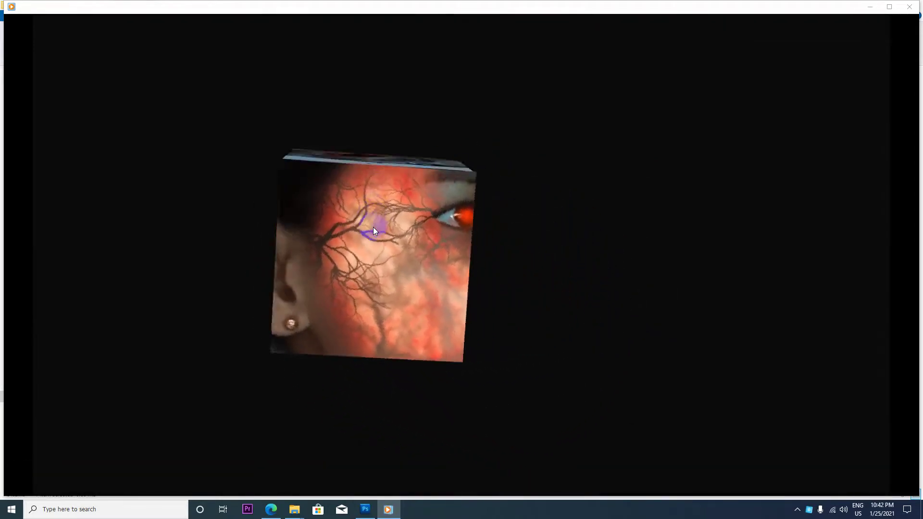
Step: Switch from the cube preview video to the YouTube channel page in Edge
mouse_move(371, 227)
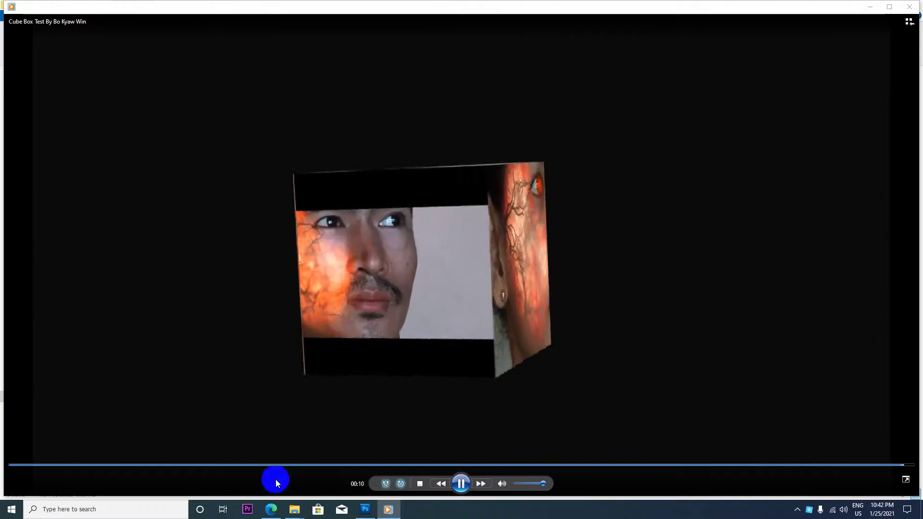
click(271, 509)
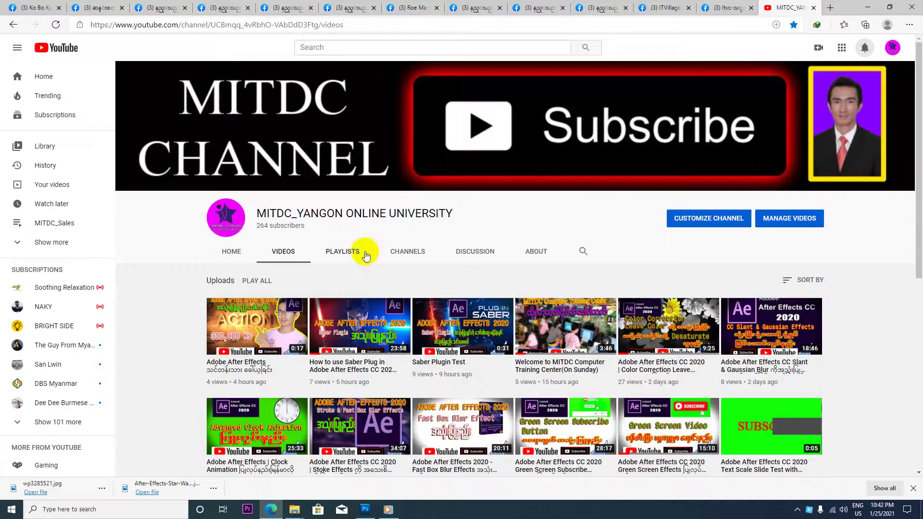
Step: Return from the YouTube channel page to the Cube Box Test video in the media player
click(228, 170)
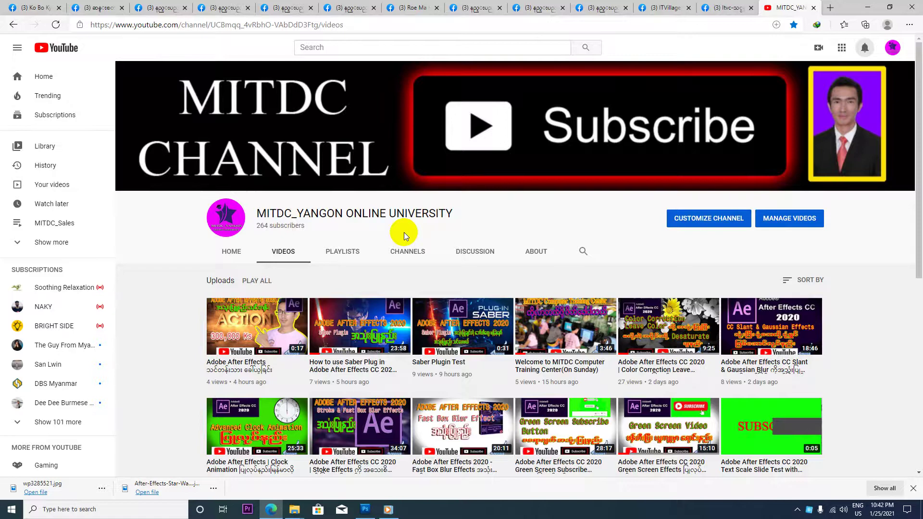
click(867, 7)
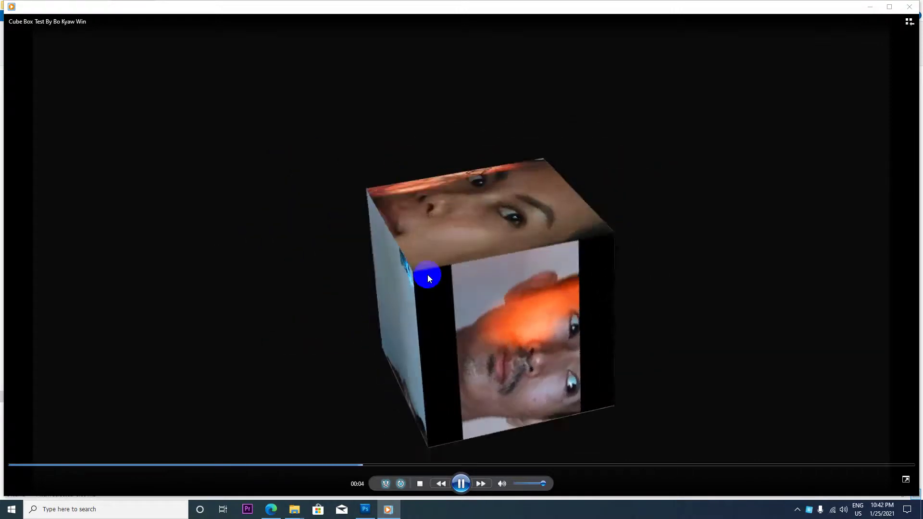
Step: Pause the cube video and minimize Windows Media Player to reveal the tutorial folder
click(502, 286)
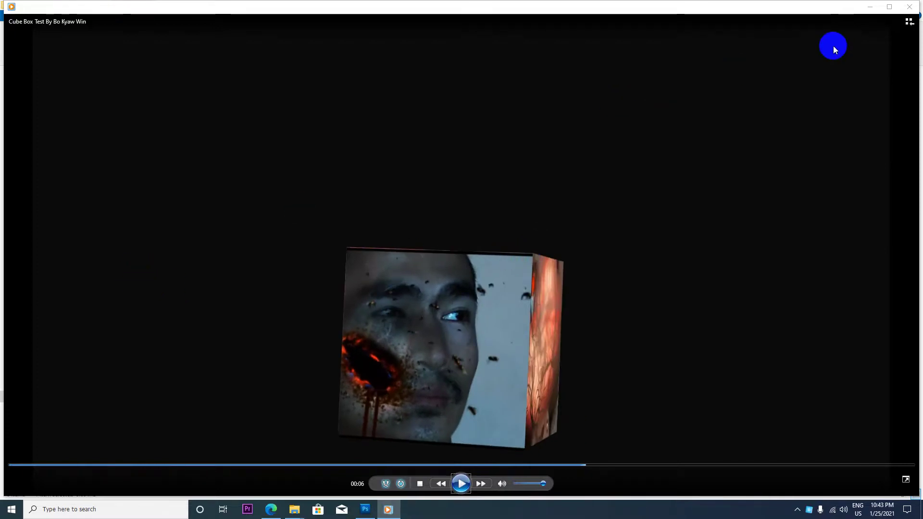
click(868, 7)
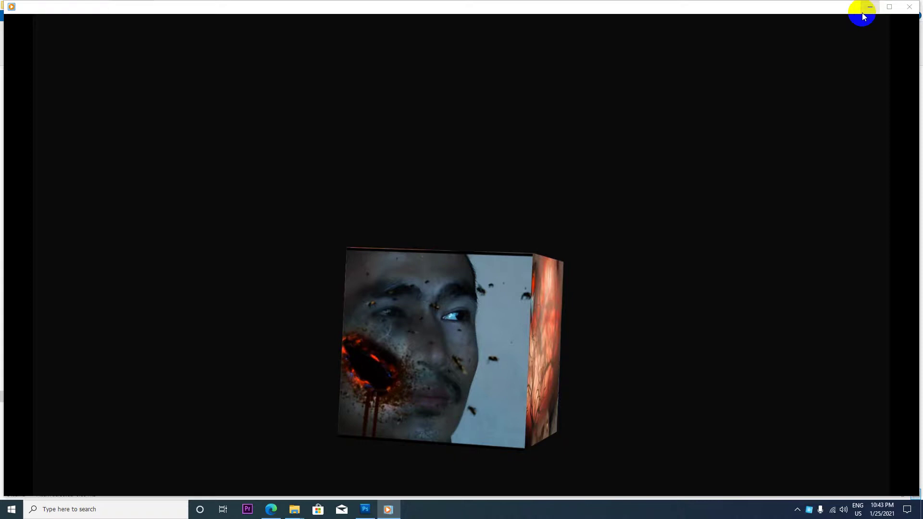
click(863, 15)
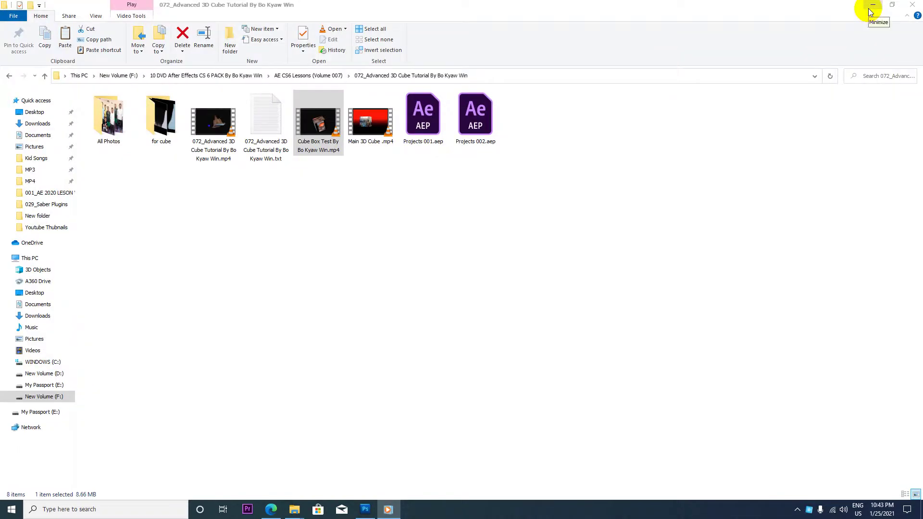
Step: Minimize the 072_Advanced 3D Cube Tutorial folder and launch After Effects 2020 from the desktop
click(872, 5)
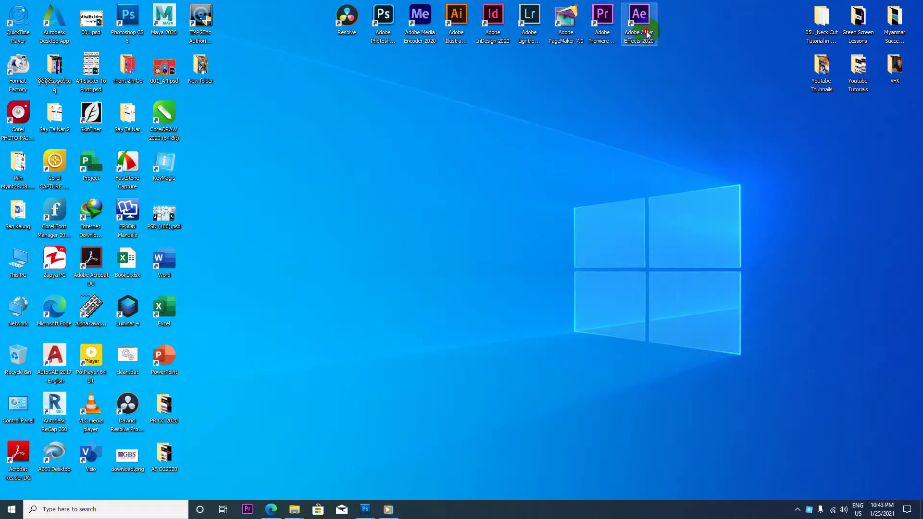
mouse_move(646, 33)
mouse_down()
mouse_move(483, 158)
mouse_move(437, 140)
mouse_up()
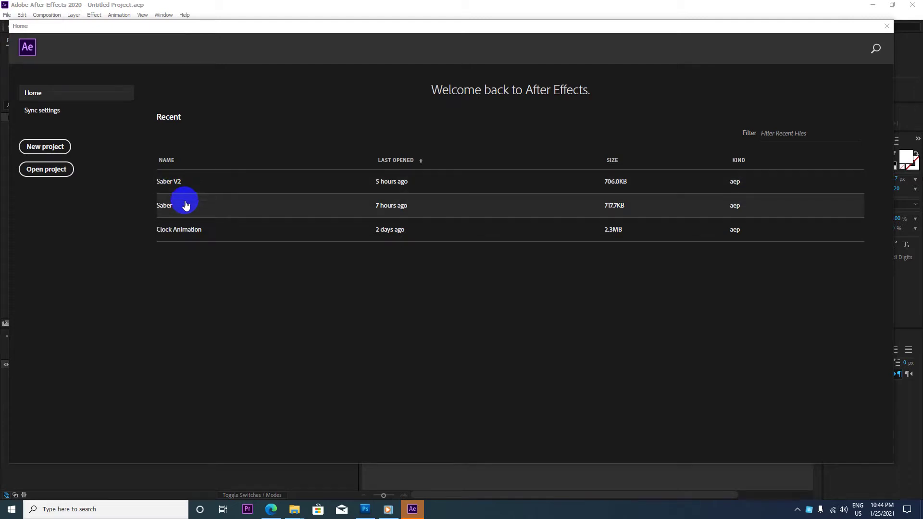
Step: Start a new Untitled Project and bring up New Composition settings via the Composition menu
click(41, 150)
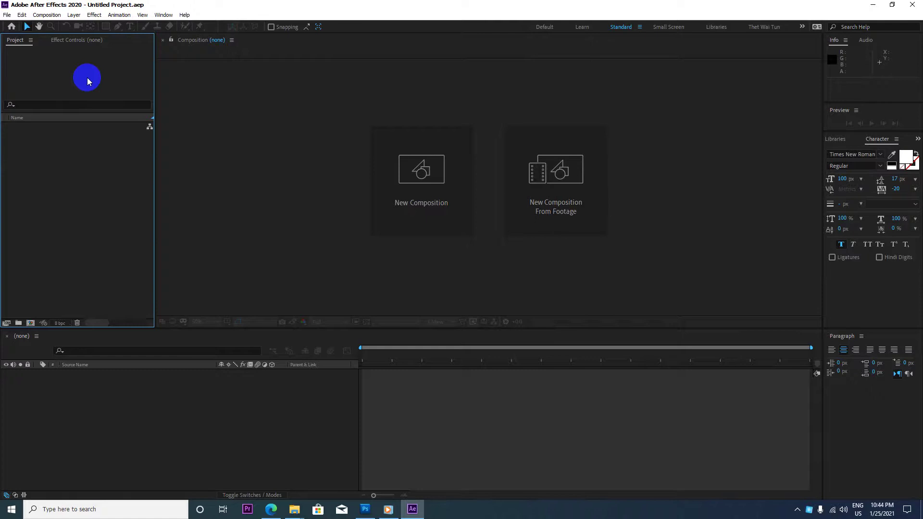
click(52, 17)
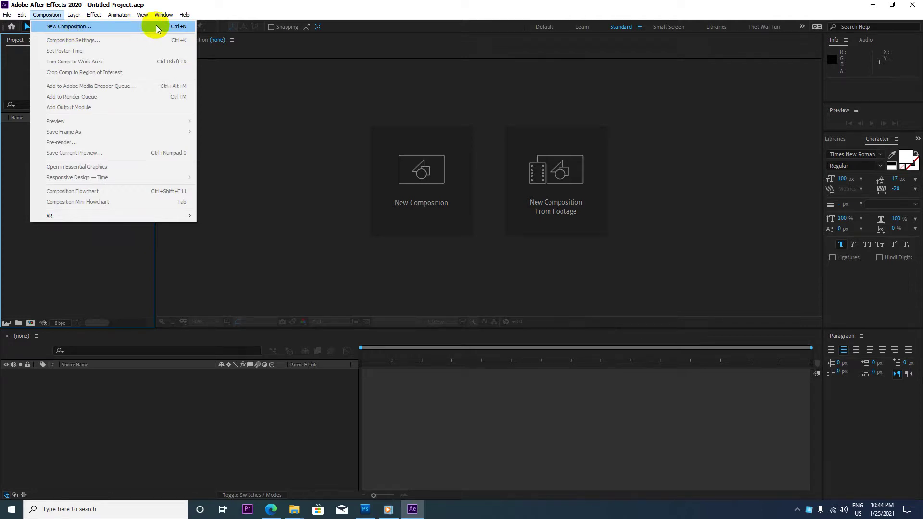
click(164, 26)
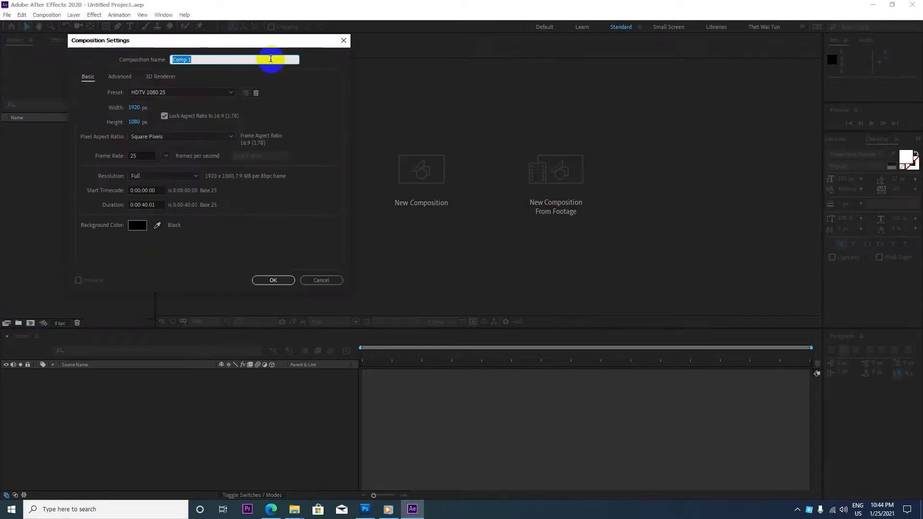
Step: Create a 1920x1080, 25 fps composition named Main Comp with duration 0:00:60:01
drag(212, 38, 380, 57)
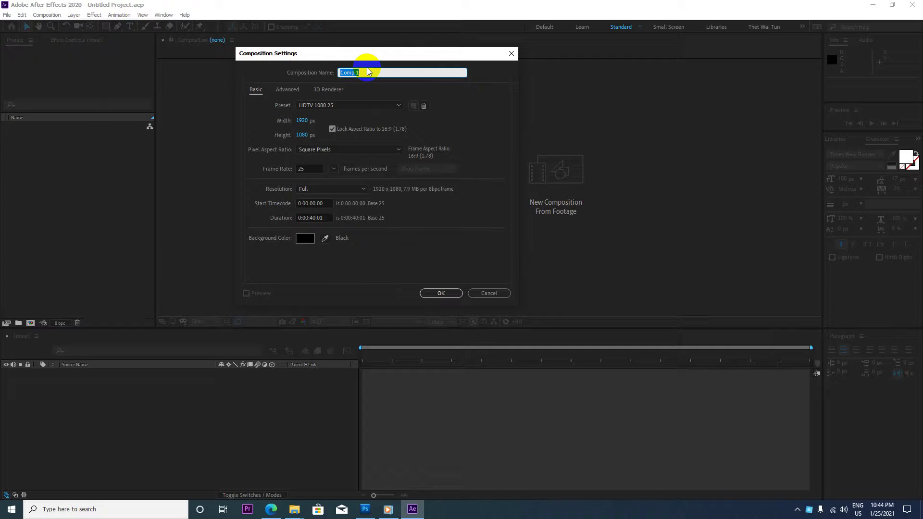
text(Main)
drag(368, 72, 352, 79)
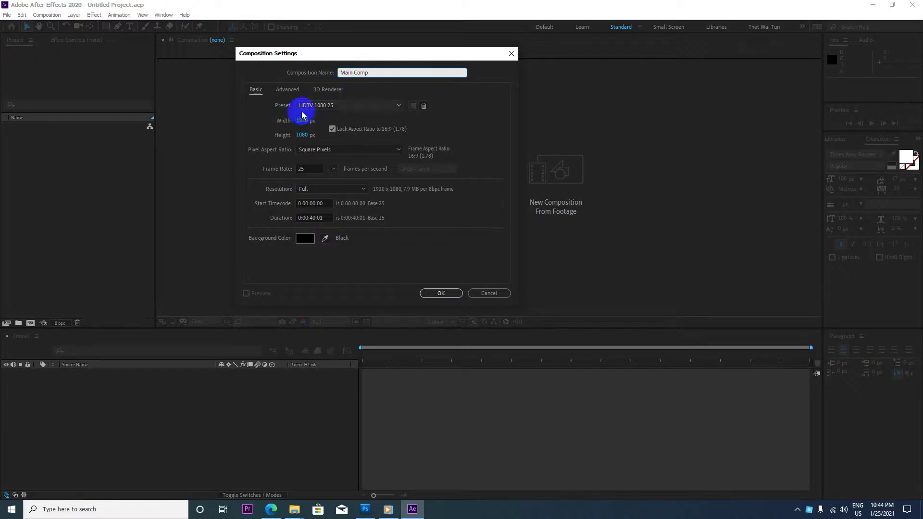
click(311, 218)
text(6)
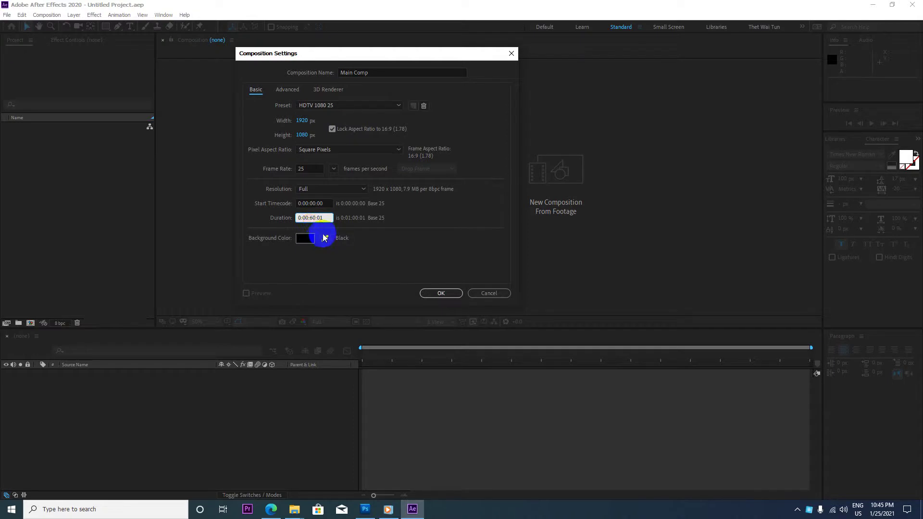
click(316, 222)
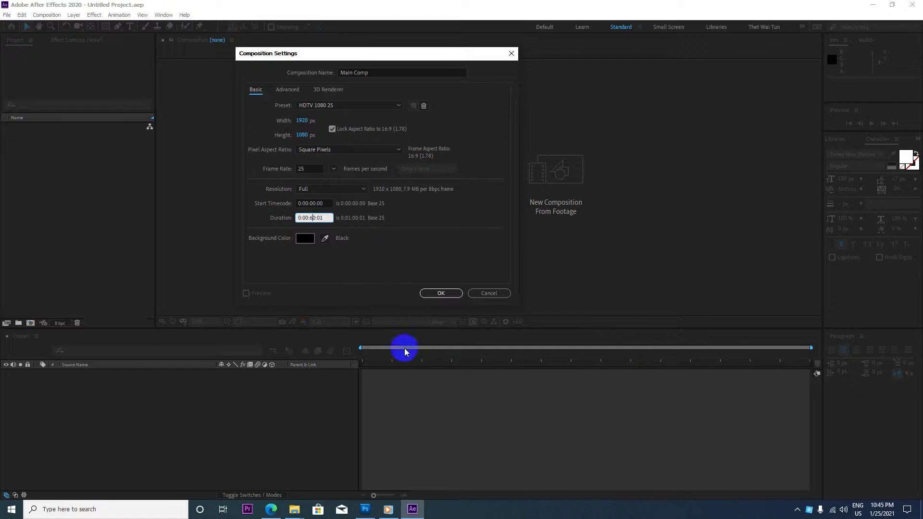
click(450, 298)
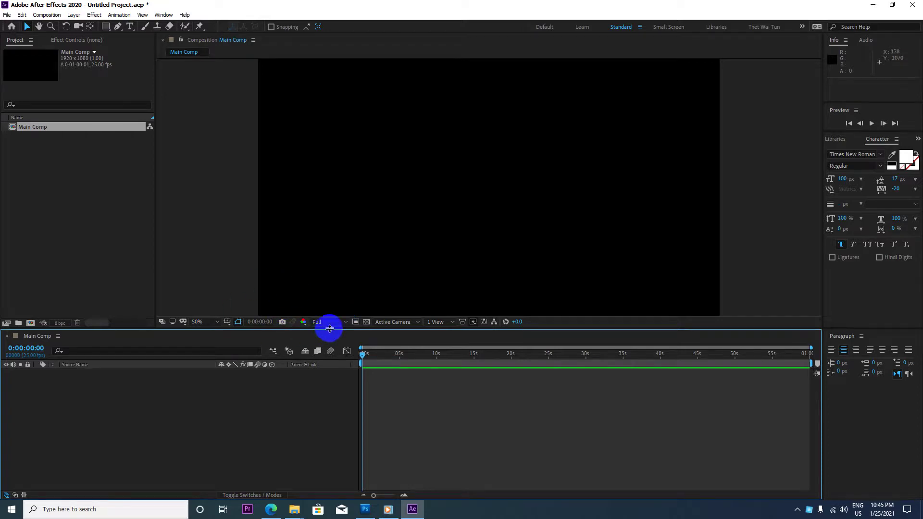
Step: Enlarge the timeline panel and briefly check the cube reference video
drag(328, 331, 319, 281)
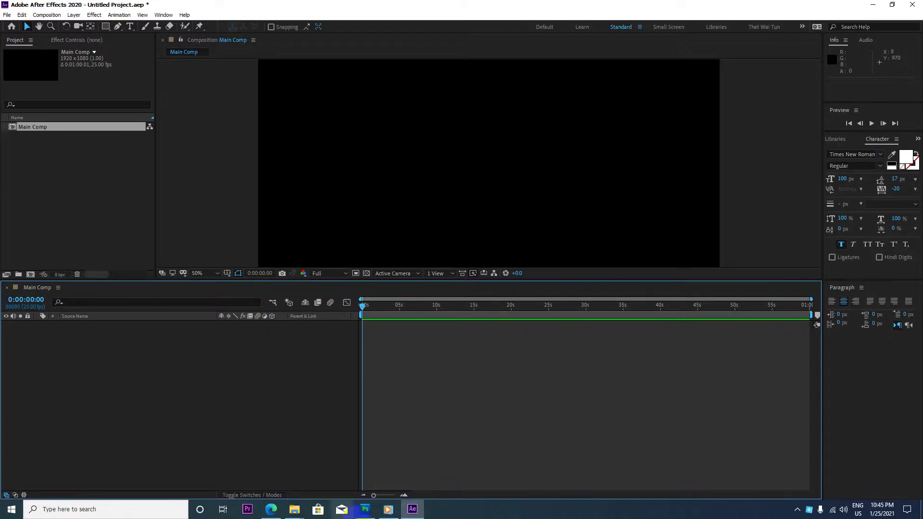
click(389, 509)
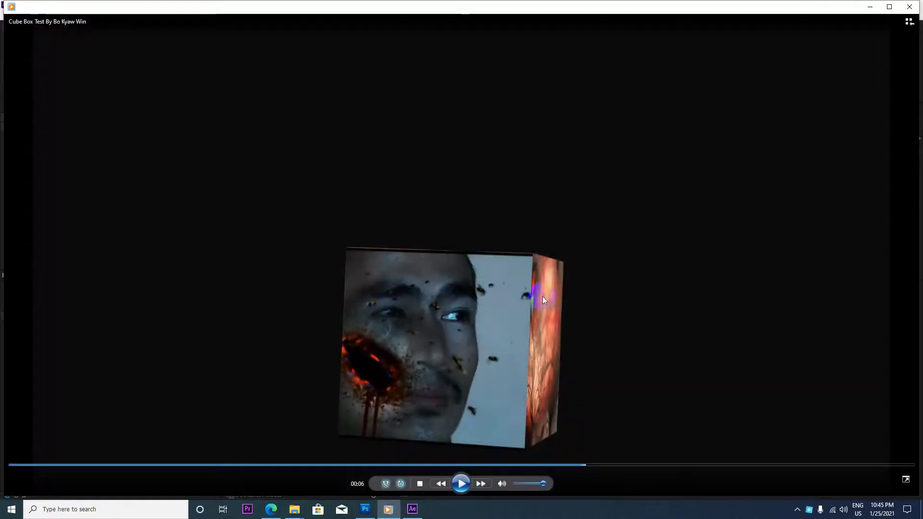
click(869, 7)
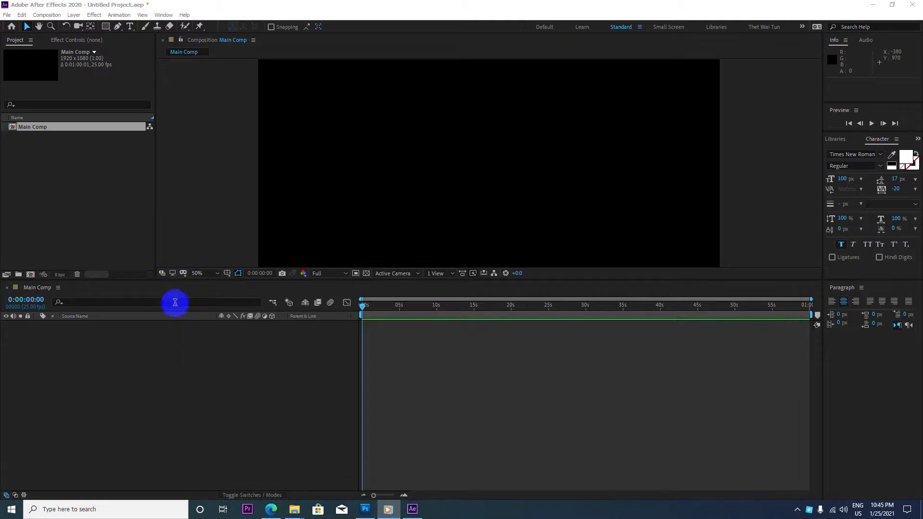
Step: Choose Layer > New > Solid to start a new solid for Main Comp
click(73, 14)
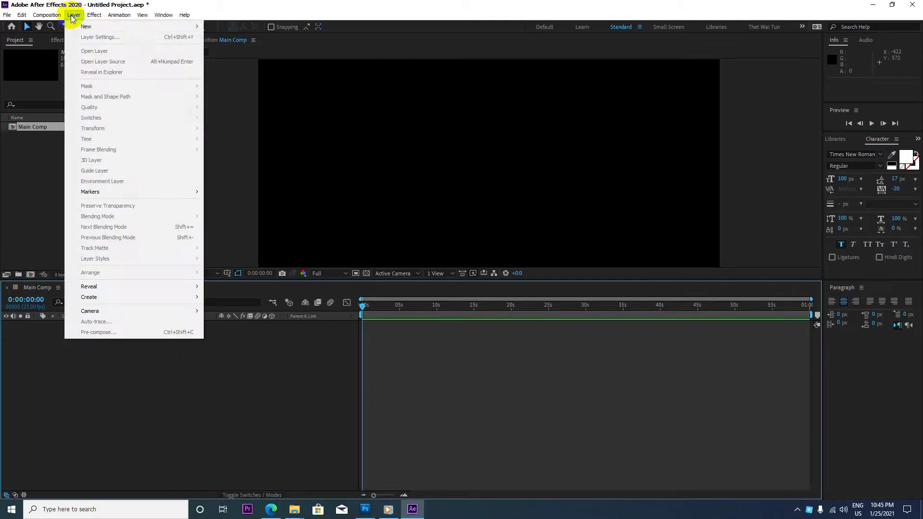
mouse_move(158, 28)
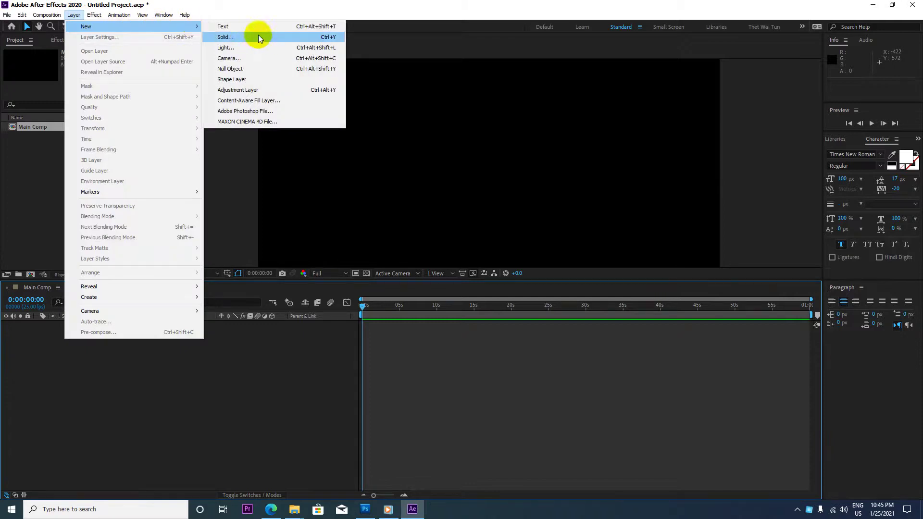
click(339, 37)
Step: Set the new solid to 400 × 400 px and name it Back
click(327, 37)
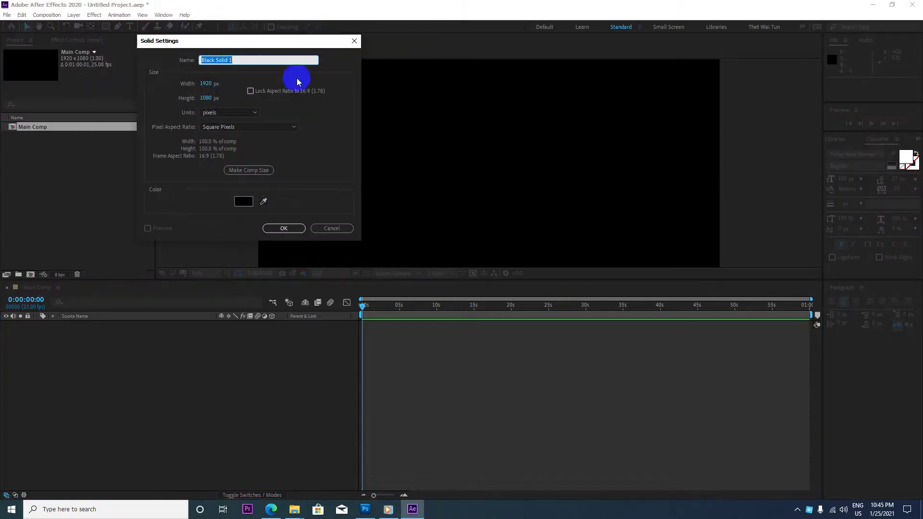
click(206, 86)
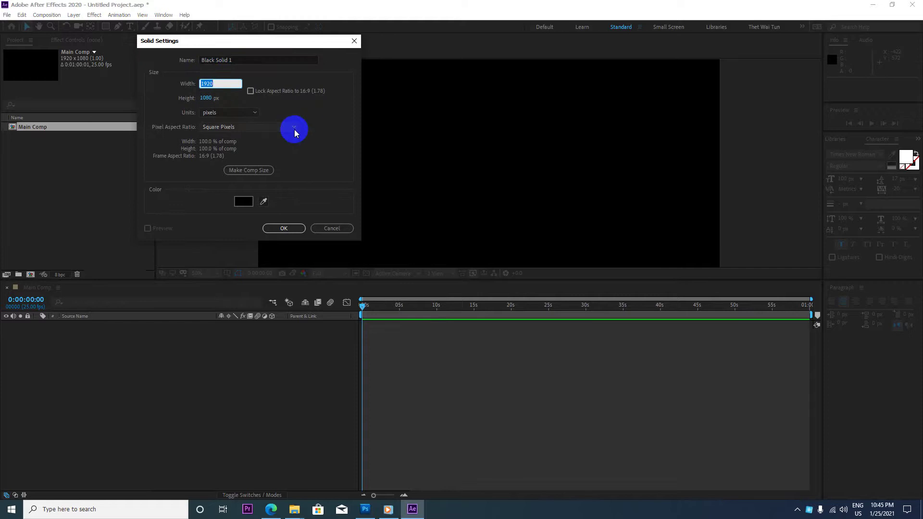
text(400)
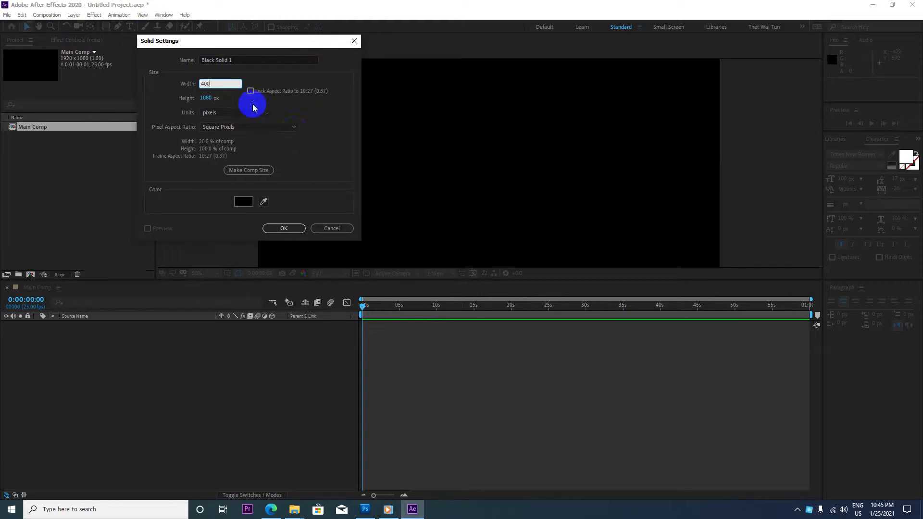
click(206, 98)
text(400)
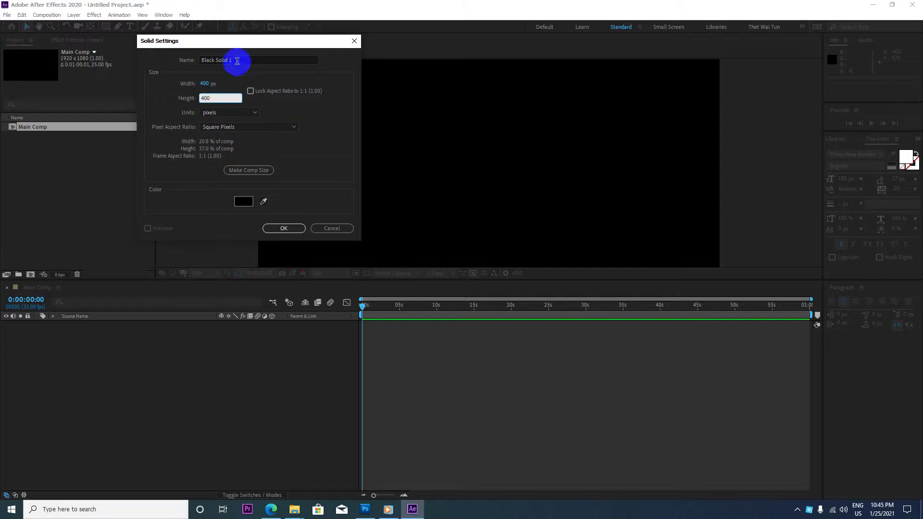
mouse_move(235, 60)
mouse_down()
mouse_move(166, 60)
mouse_move(124, 40)
mouse_up()
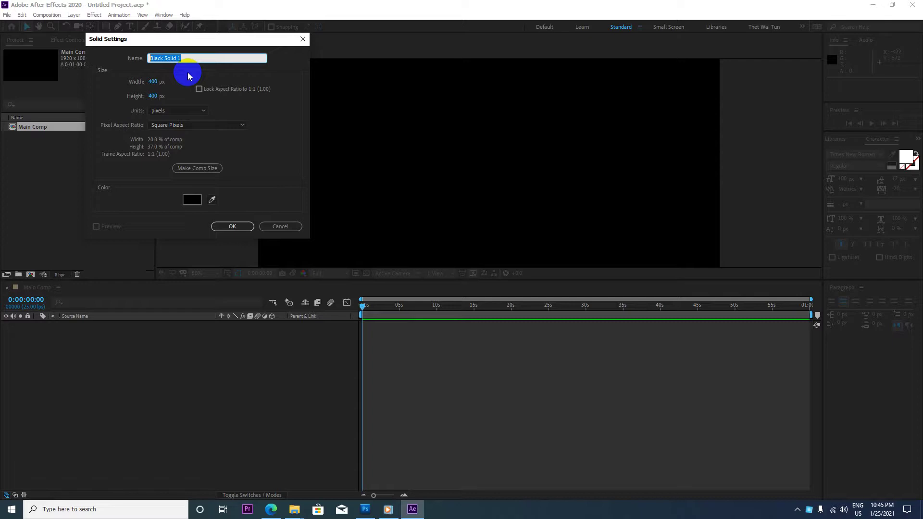
text(Back)
Step: Give the Back solid a pure red colour, create it and select it
drag(179, 36, 191, 36)
click(203, 199)
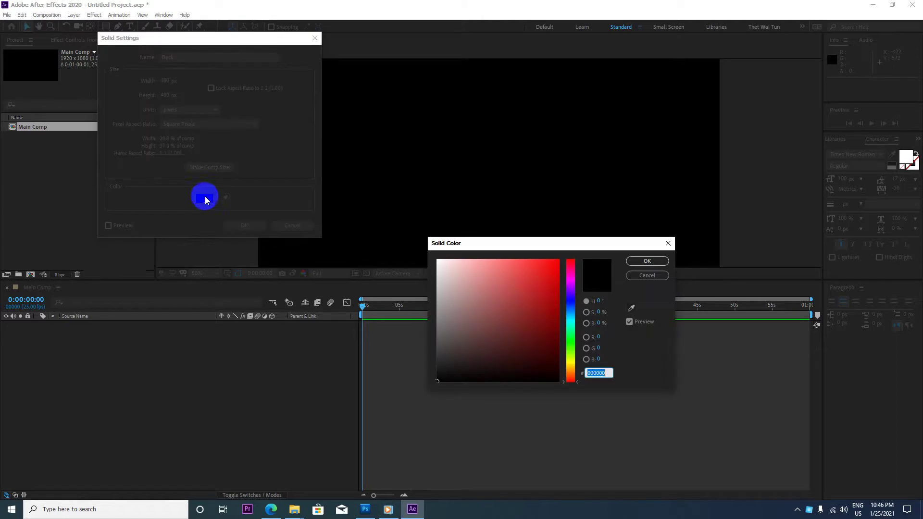
drag(498, 317, 594, 248)
click(646, 261)
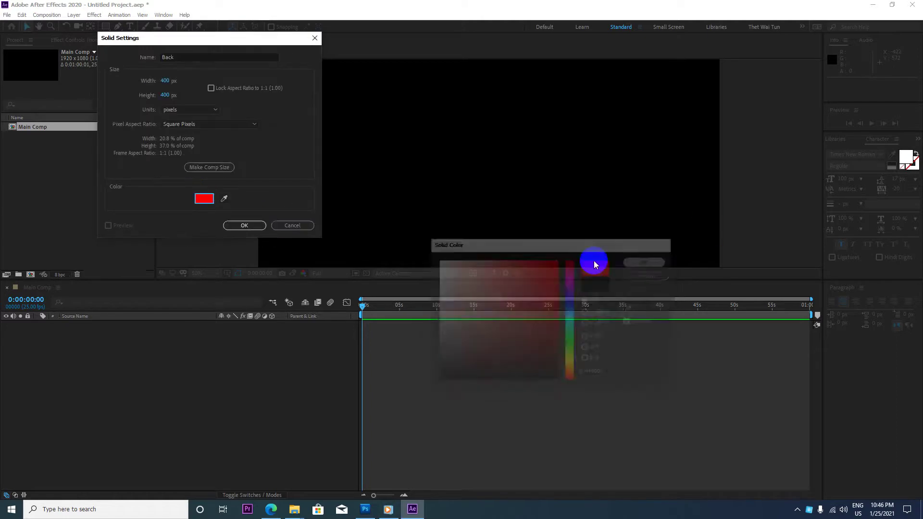
click(254, 225)
click(517, 131)
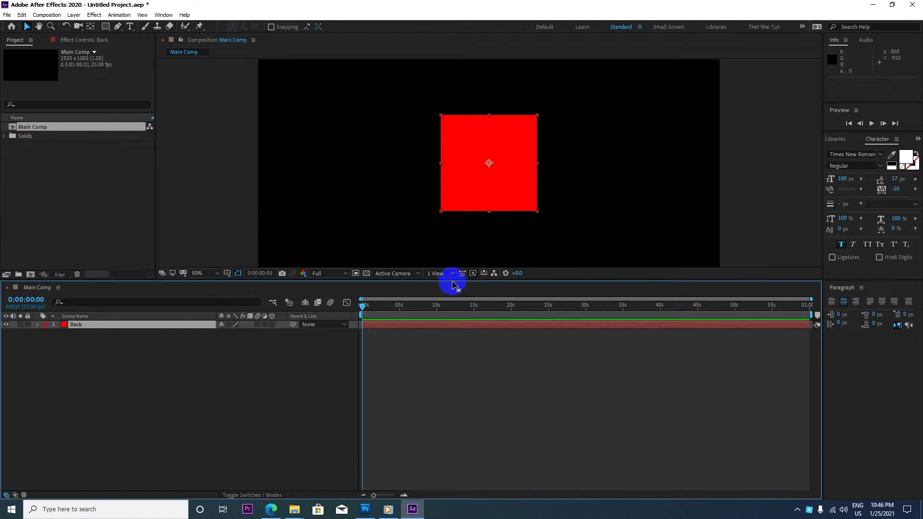
Step: Enlarge the composition view and enable the 3D Layer switch on the Back solid
drag(452, 285, 450, 334)
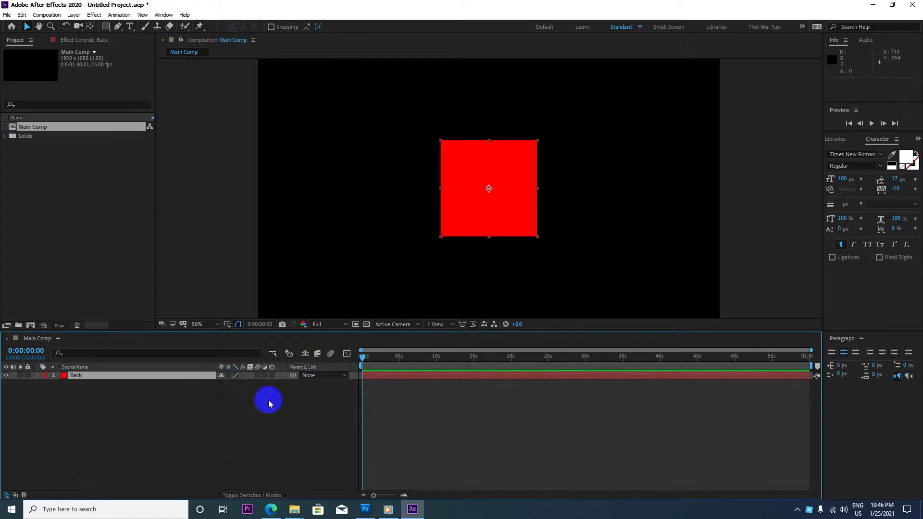
click(272, 376)
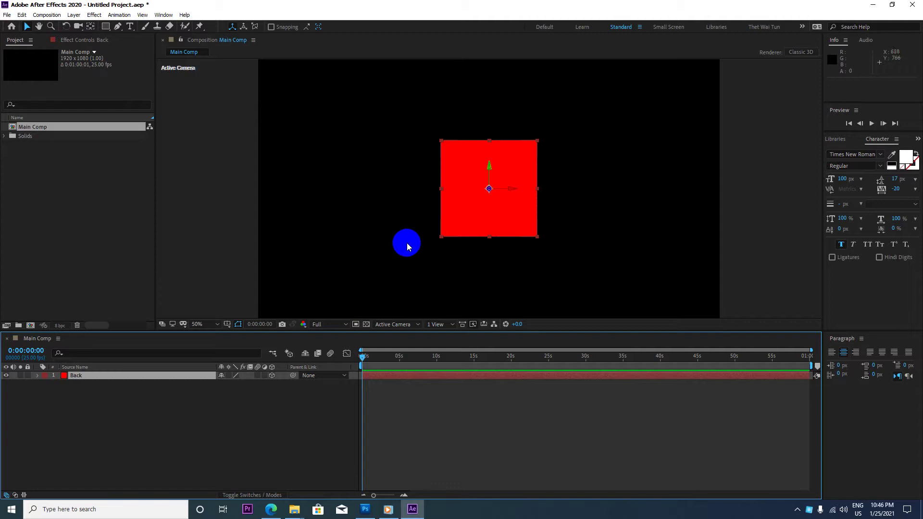
click(527, 204)
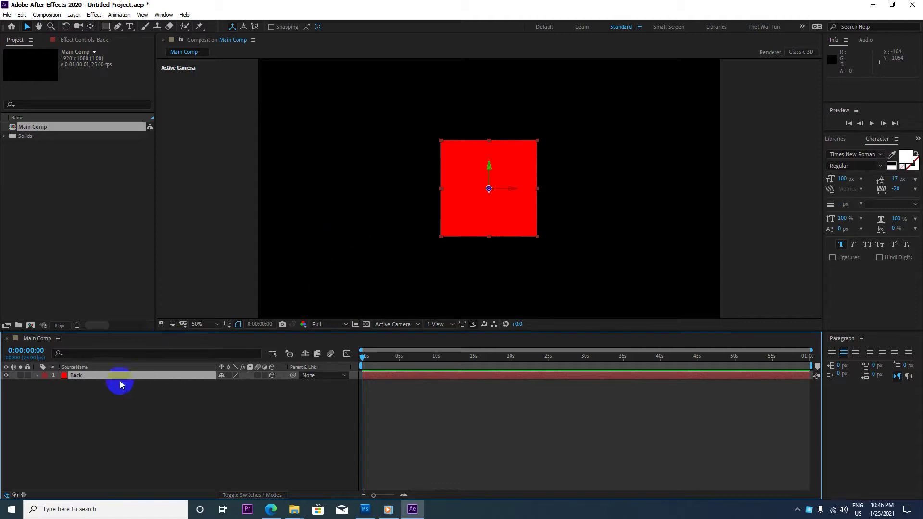
click(75, 379)
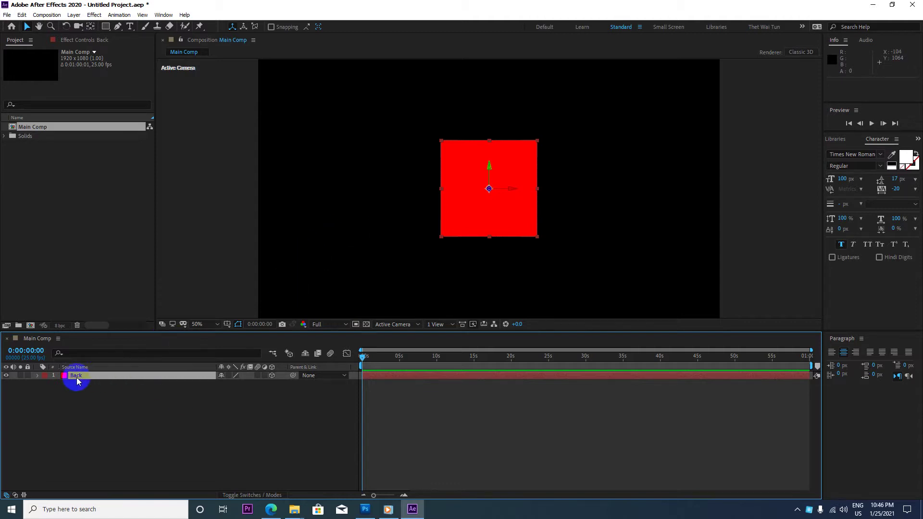
click(21, 16)
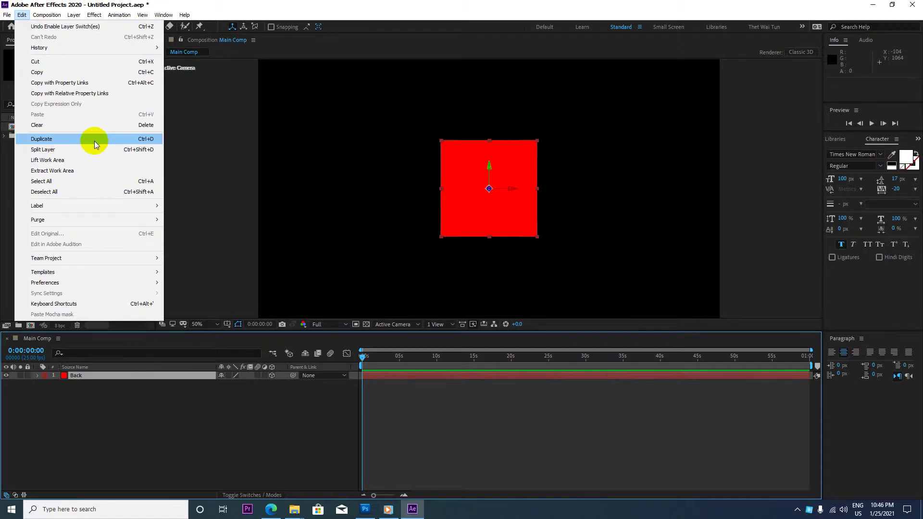
Step: Duplicate the Back solid layer with Edit > Duplicate
click(95, 140)
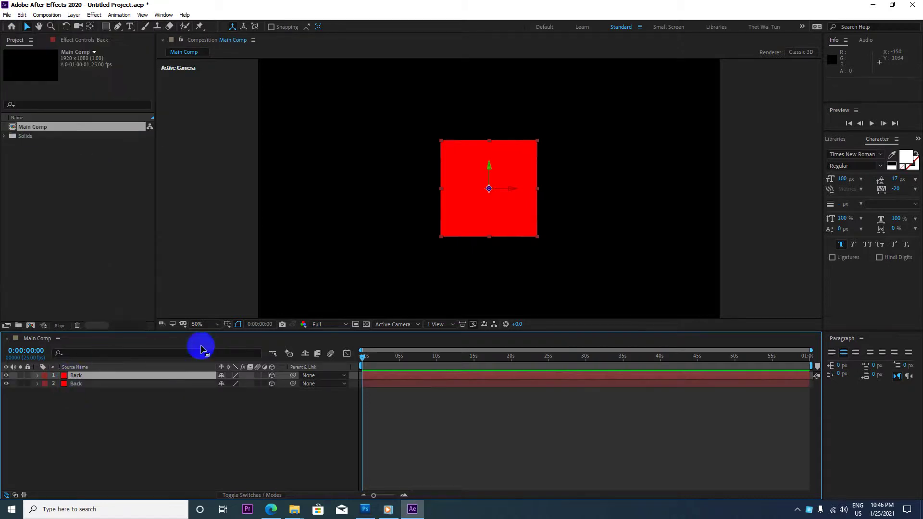
click(501, 194)
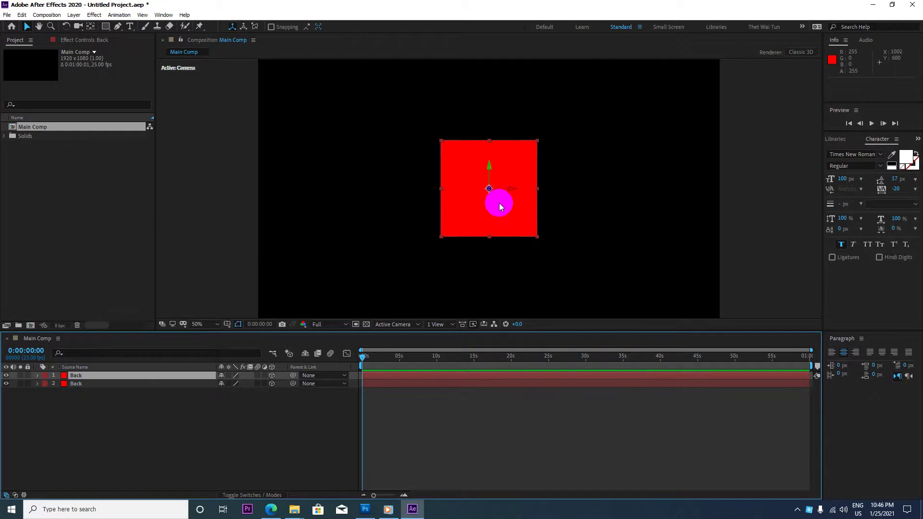
click(490, 194)
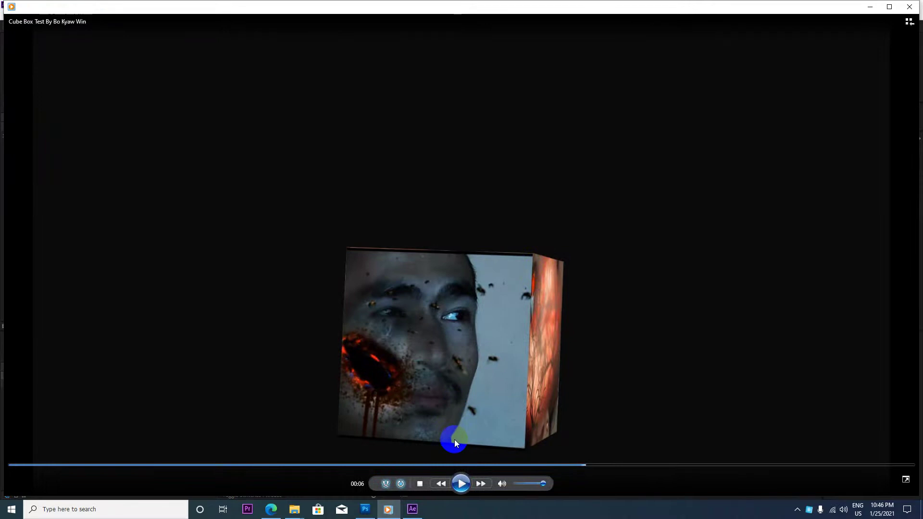
click(869, 7)
click(477, 197)
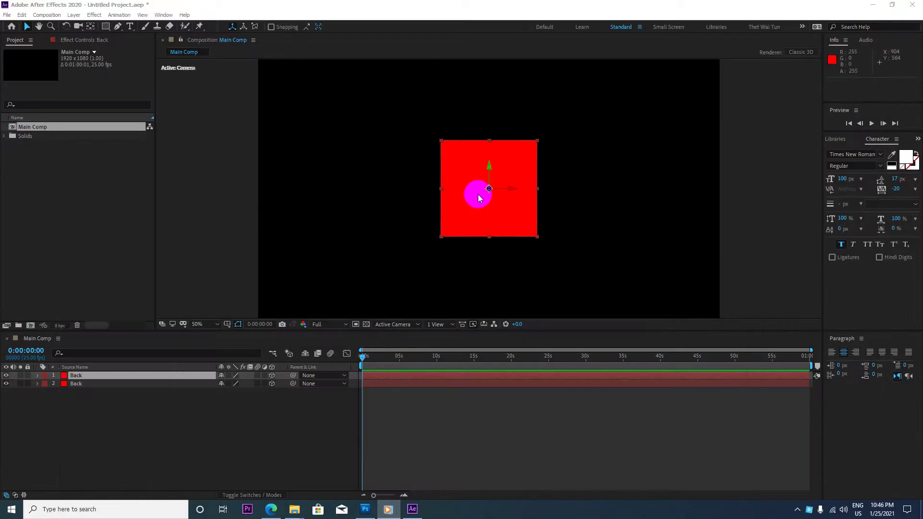
Step: With the Pan Behind tool, drag the top copy's anchor point down to the square's bottom edge
click(91, 26)
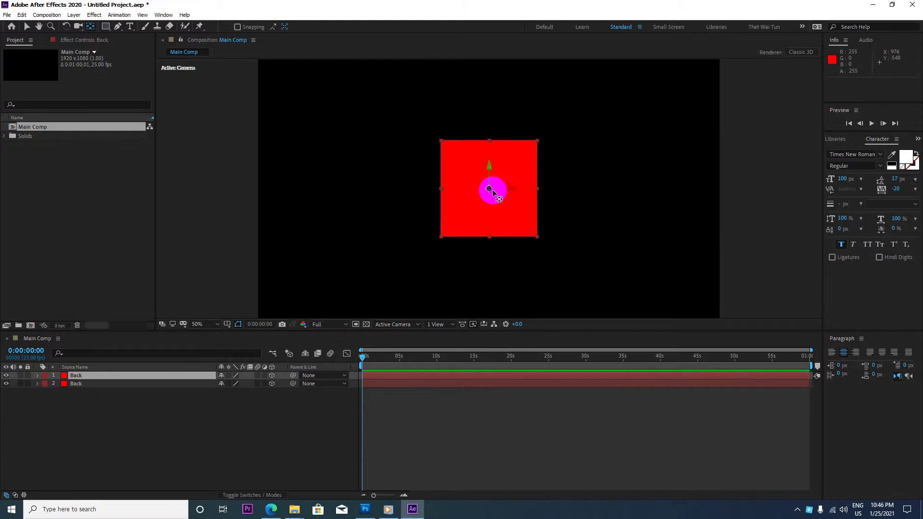
drag(488, 189, 489, 237)
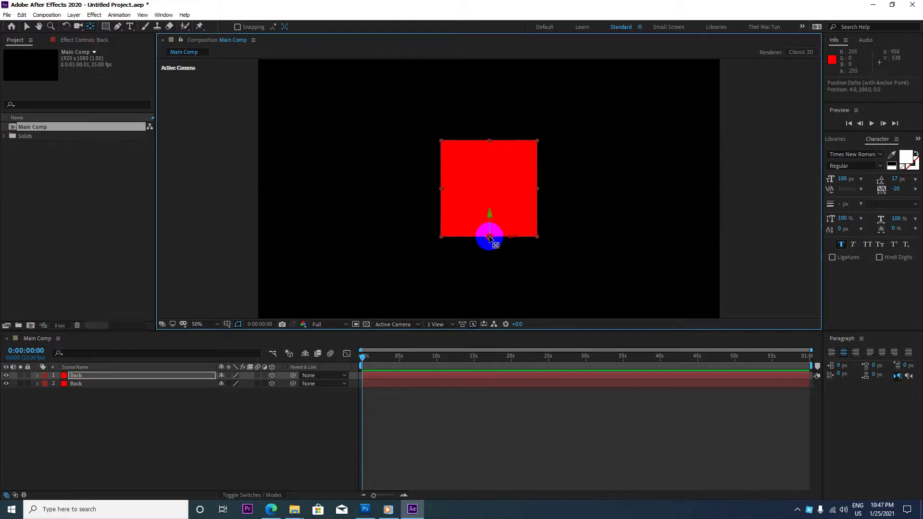
scroll(489, 238, up, 1)
scroll(520, 264, up, 1)
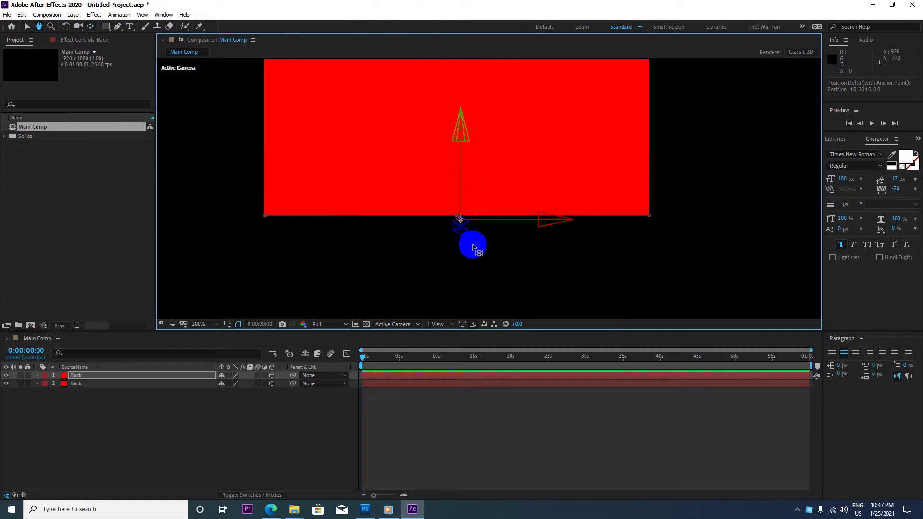
scroll(472, 242, up, 2)
drag(443, 251, 443, 173)
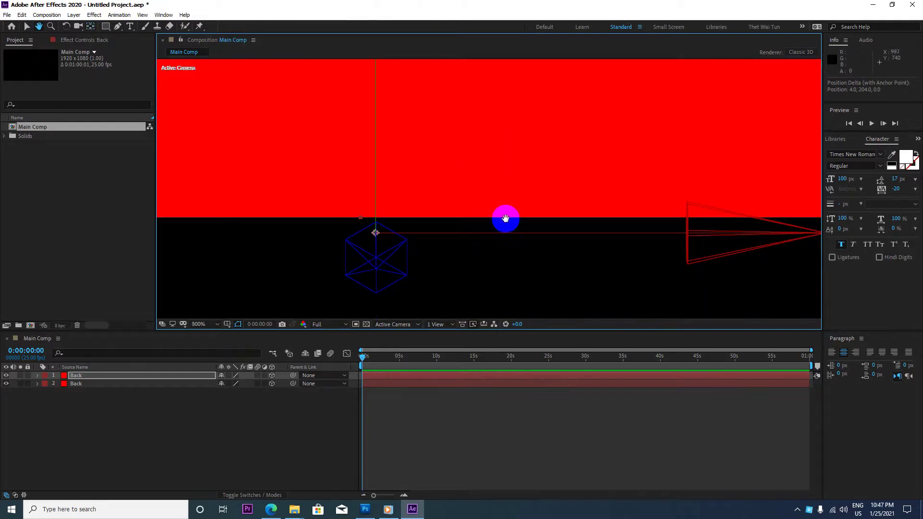
drag(376, 234, 365, 208)
key(shift+slash)
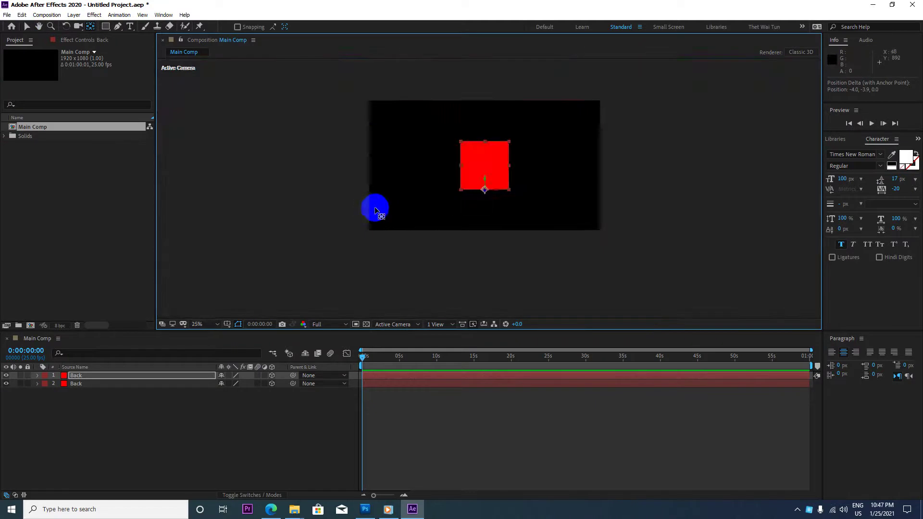
Step: Zoom in to centre the anchor point exactly on the bottom edge, then zoom back out
scroll(486, 183, up, 2)
scroll(486, 183, up, 6)
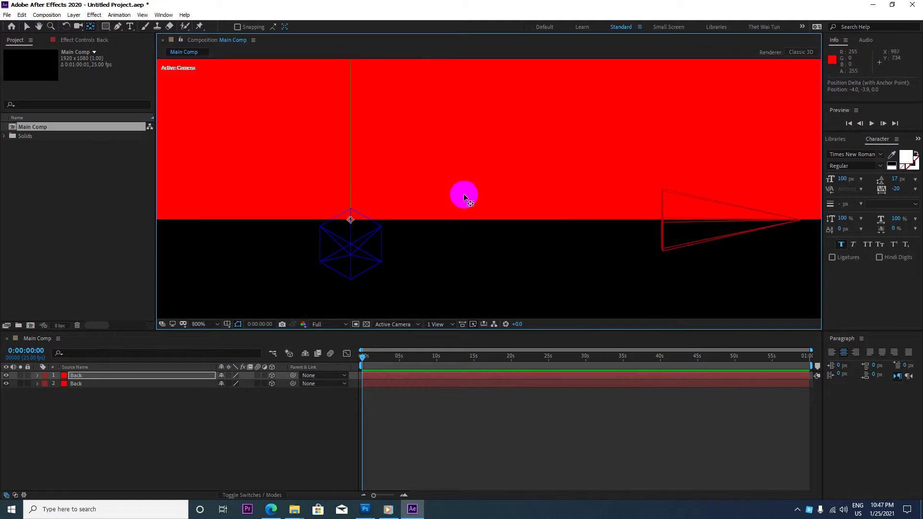
drag(236, 263, 335, 224)
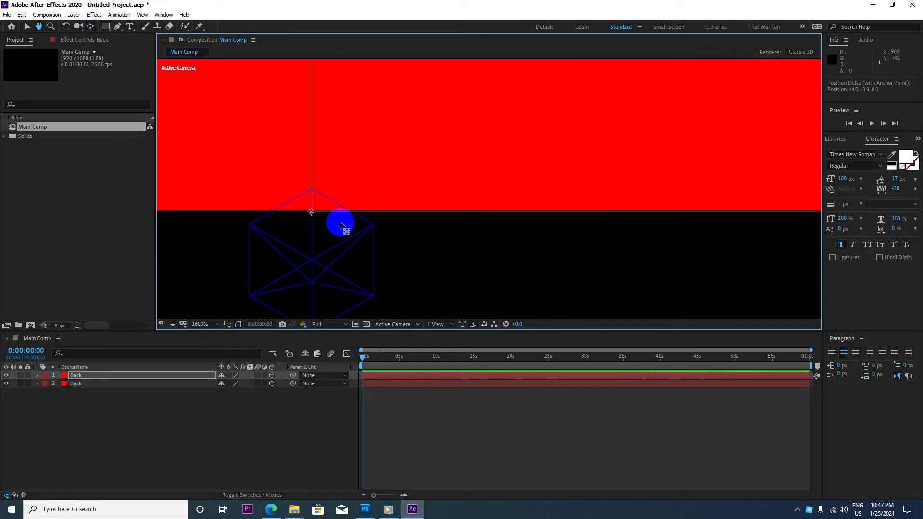
scroll(317, 220, down, 4)
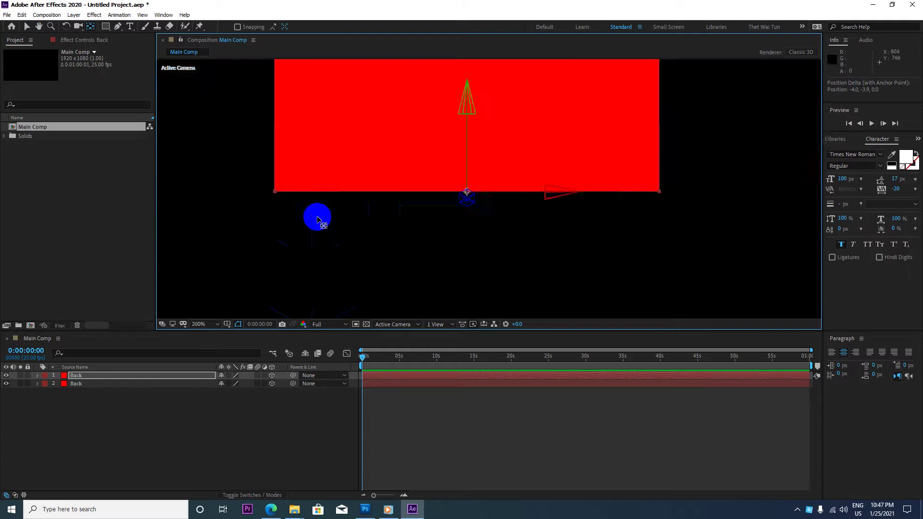
key(period)
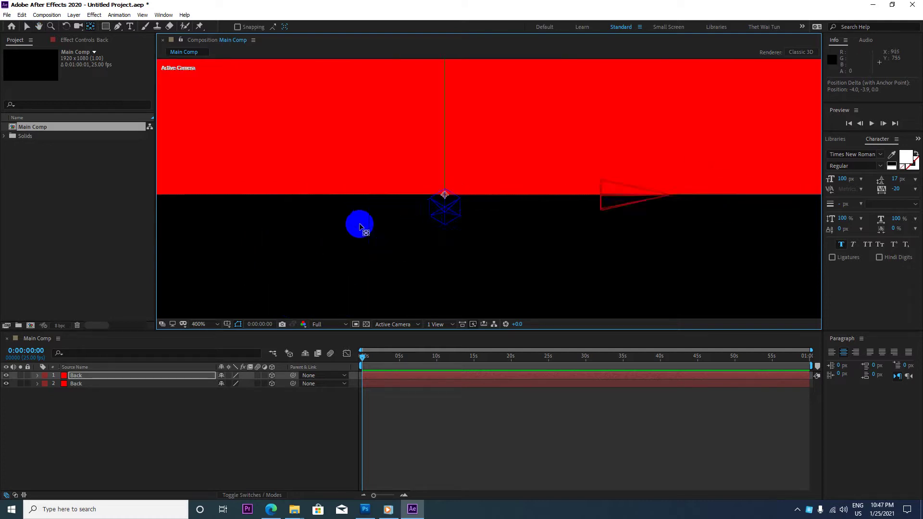
key(period)
key(period)
drag(365, 222, 313, 213)
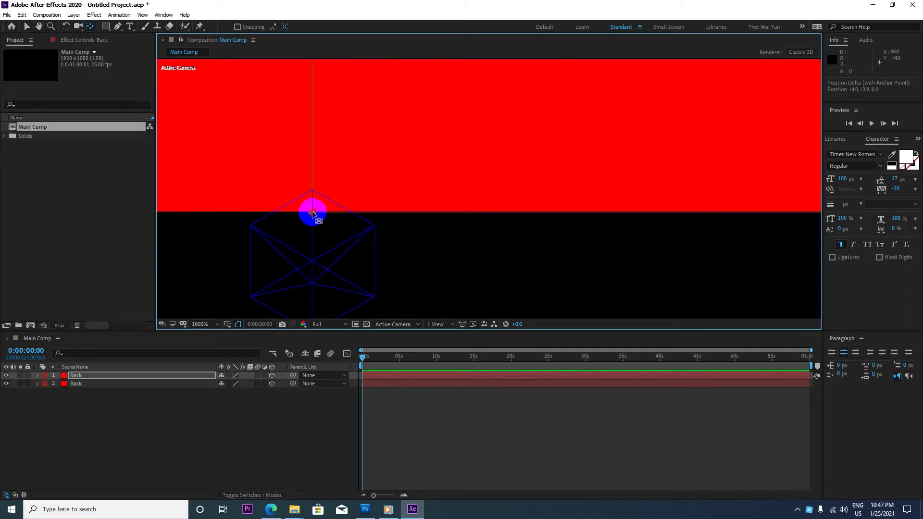
key(comma)
key(comma)
key(comma)
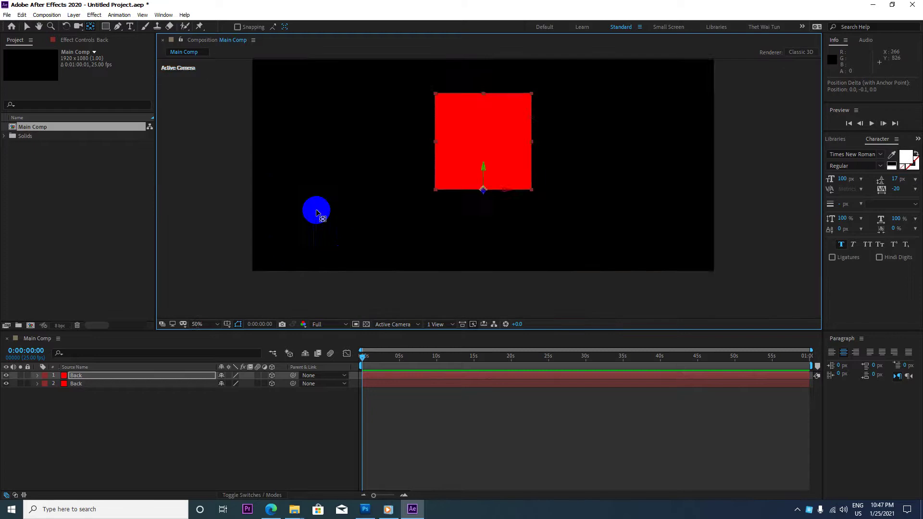
key(comma)
key(comma)
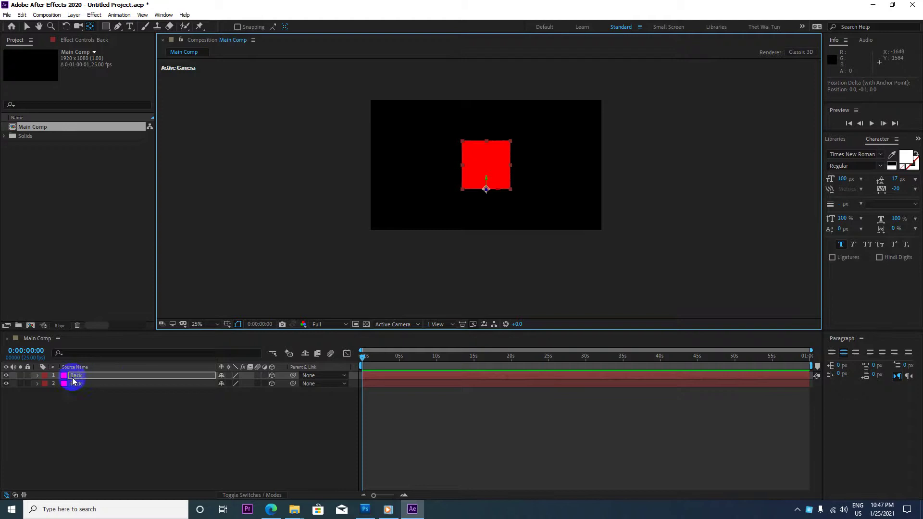
Step: Set layer 1's X Rotation to exactly 90° so the red square lies flat, then zoom in to check it
click(38, 377)
click(39, 378)
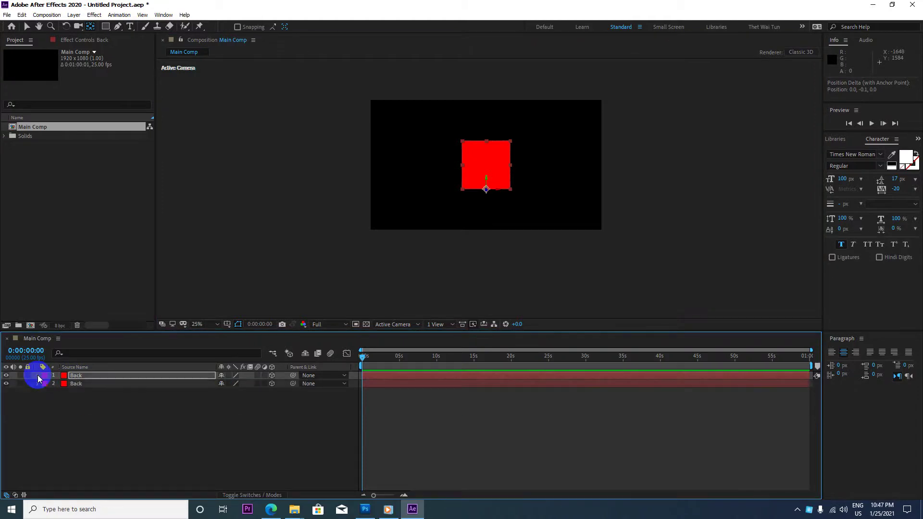
key(a)
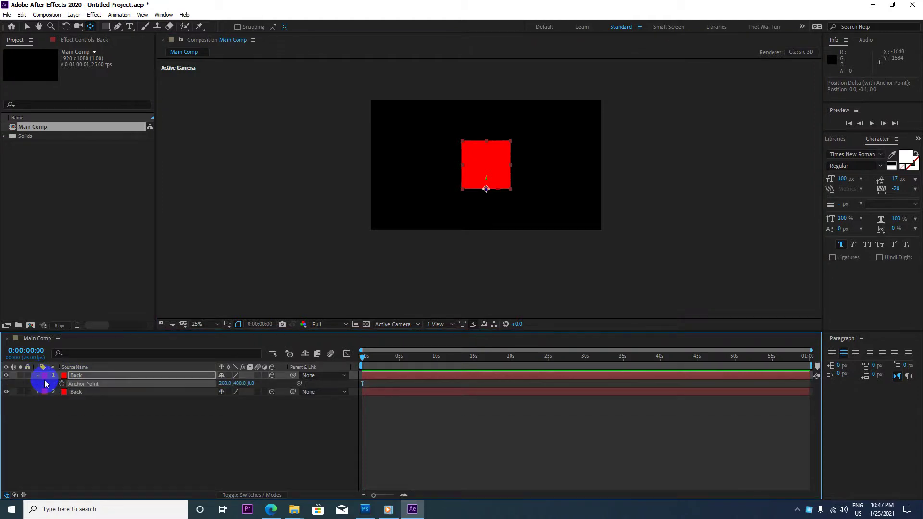
key(shift+r)
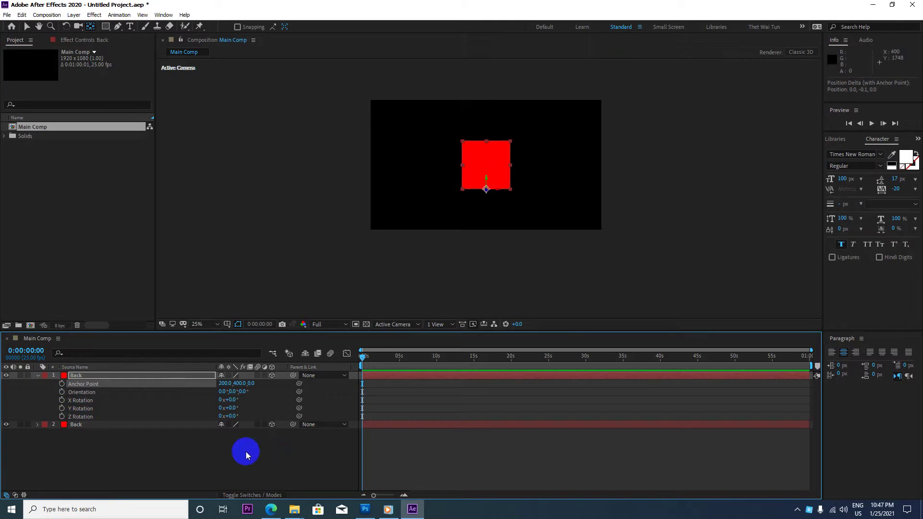
mouse_move(232, 402)
mouse_down()
mouse_move(268, 393)
mouse_move(264, 402)
mouse_up()
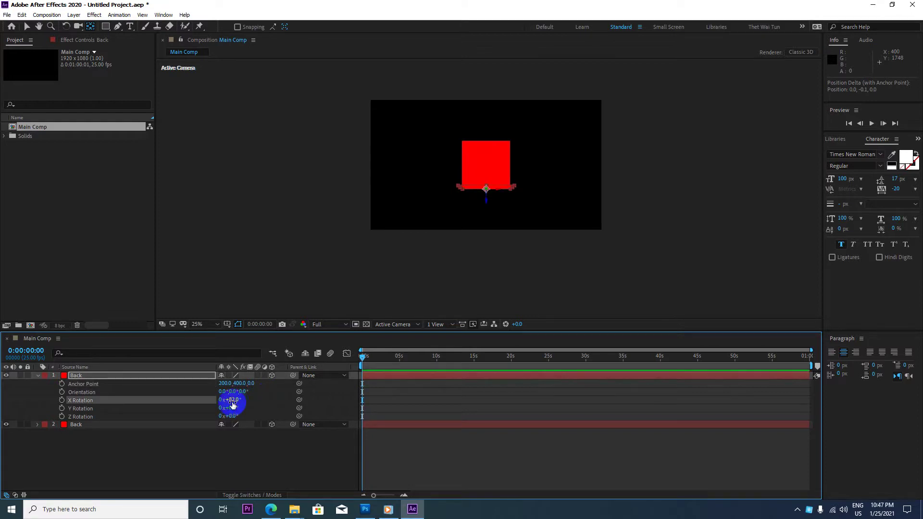
click(233, 401)
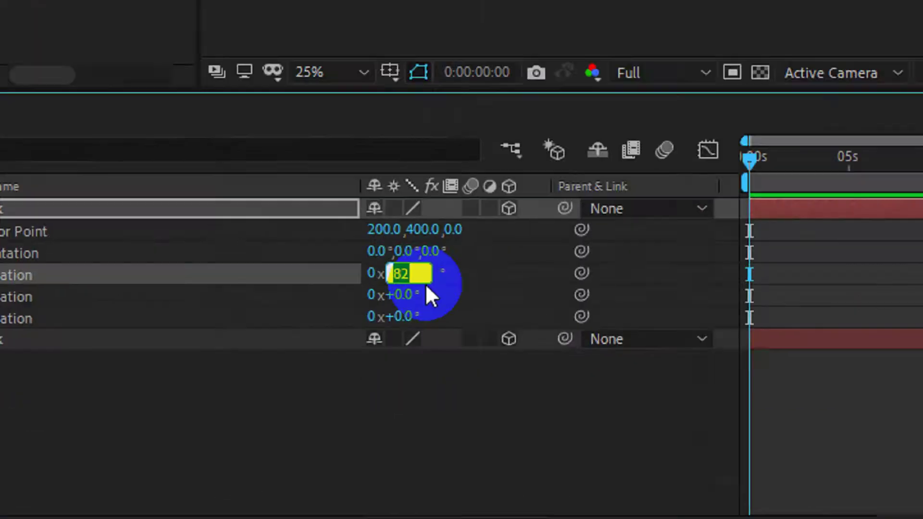
text(90)
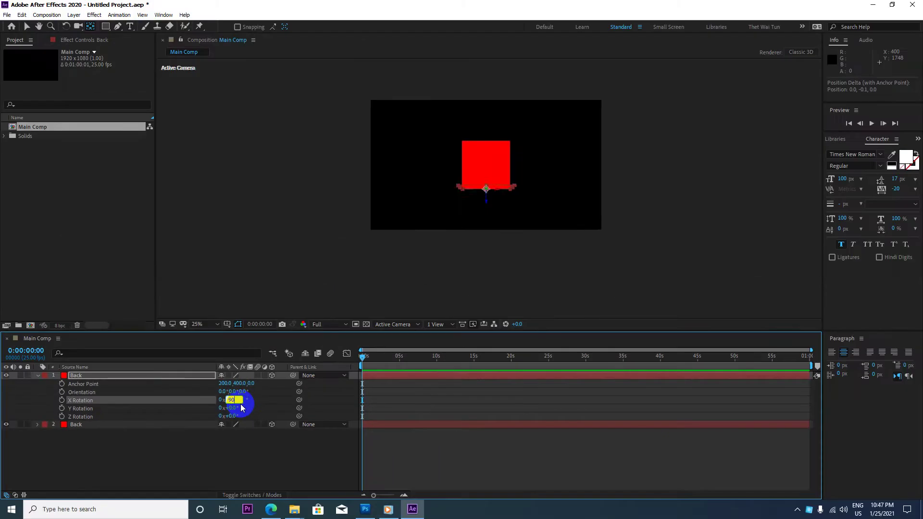
key(Return)
scroll(507, 191, up, 4)
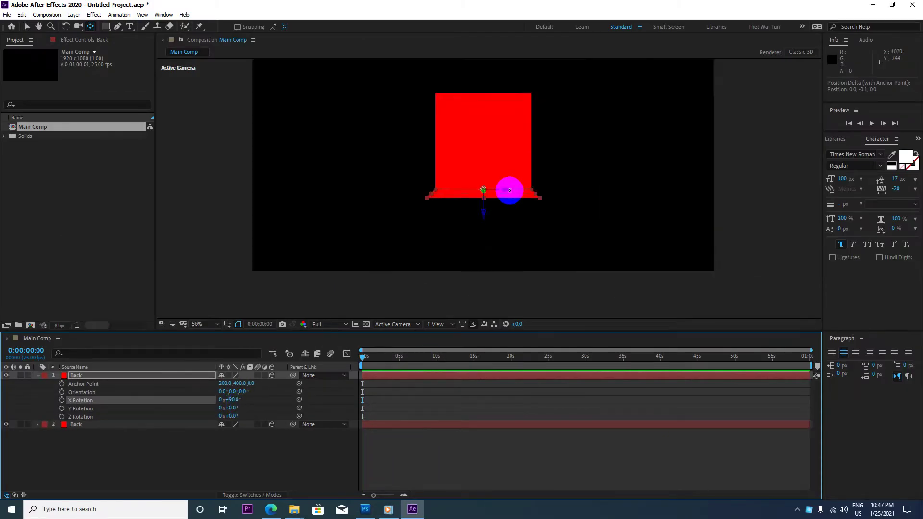
drag(434, 181, 431, 216)
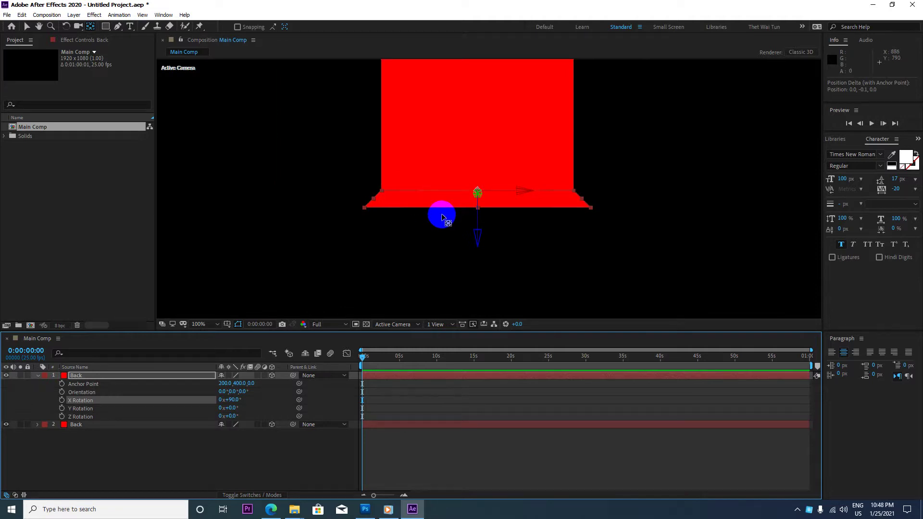
Step: Rename the flattened layer 1 to Bottom
click(37, 376)
click(80, 378)
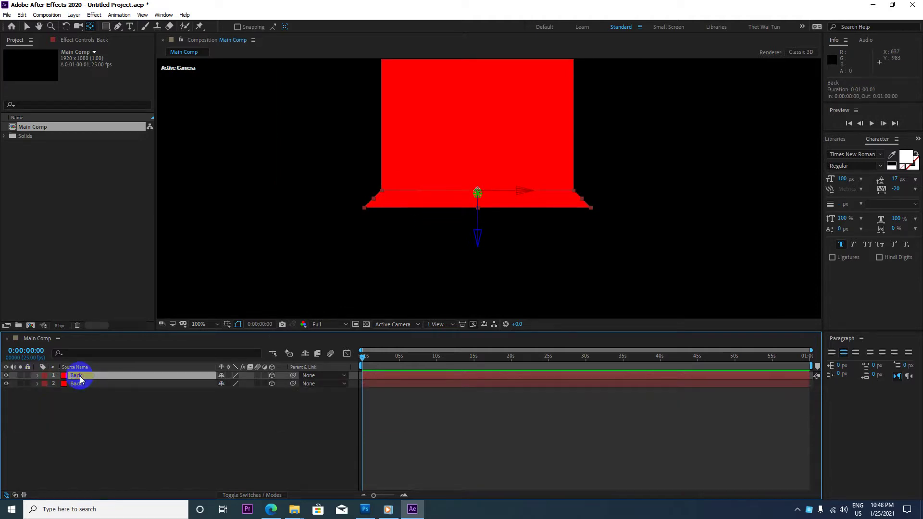
click(82, 384)
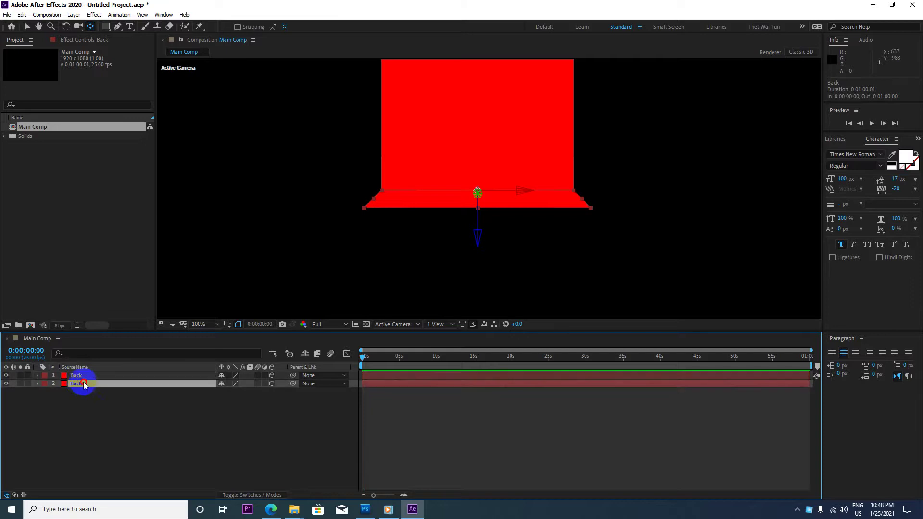
click(85, 377)
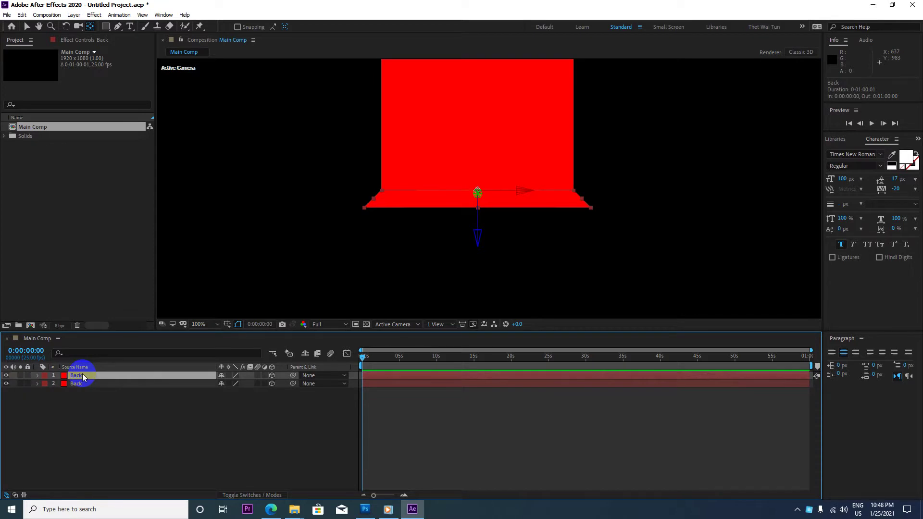
key(Return)
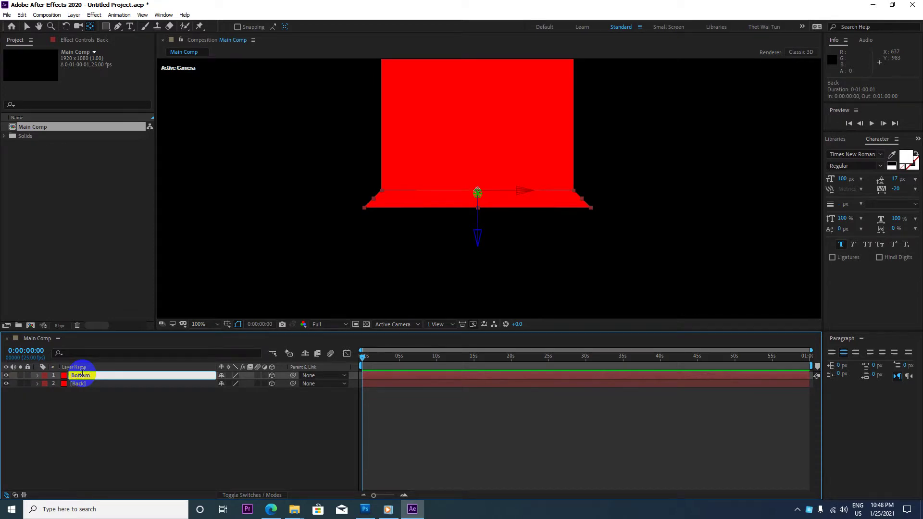
key(Return)
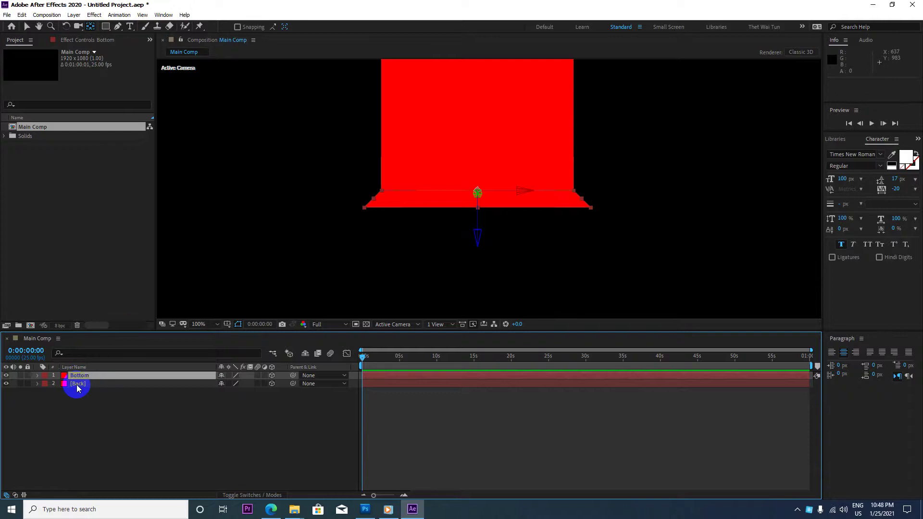
Step: Duplicate the Back layer, move the copy to the top, and name it Top
click(76, 385)
scroll(471, 147, down, 2)
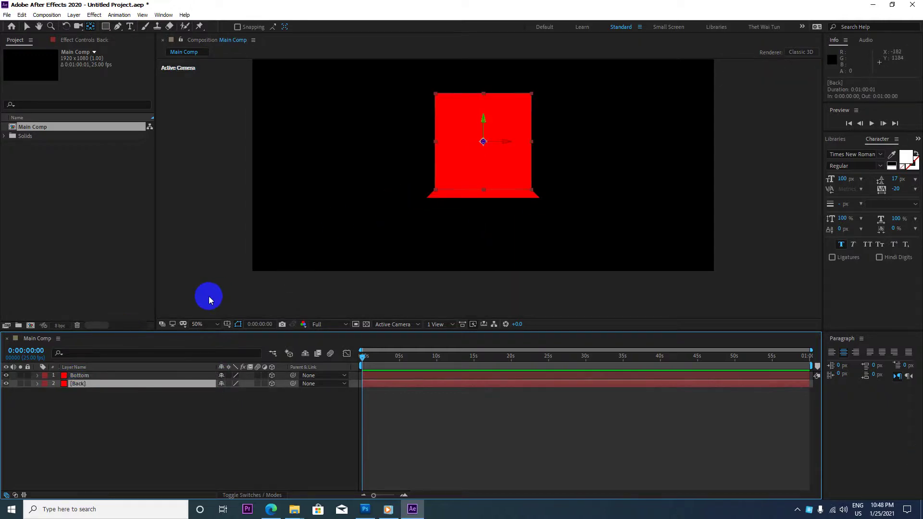
key(ctrl+d)
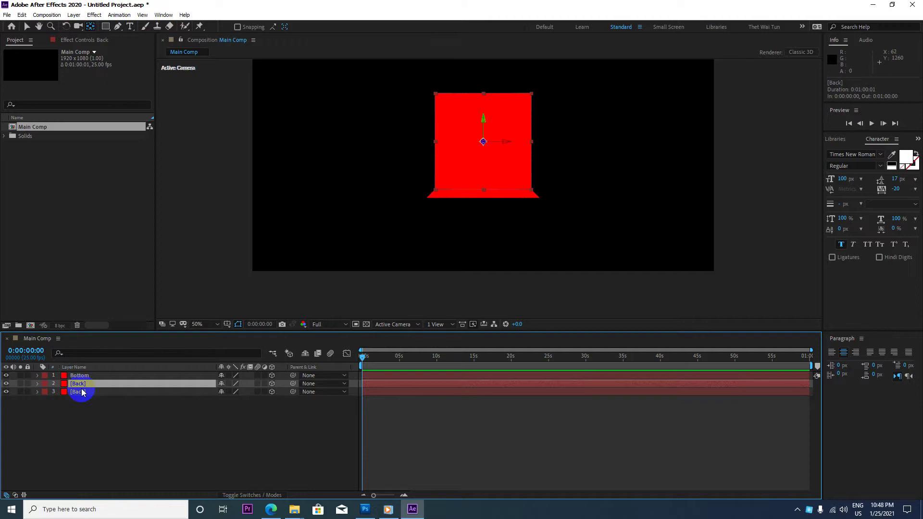
key(ctrl+bracketright)
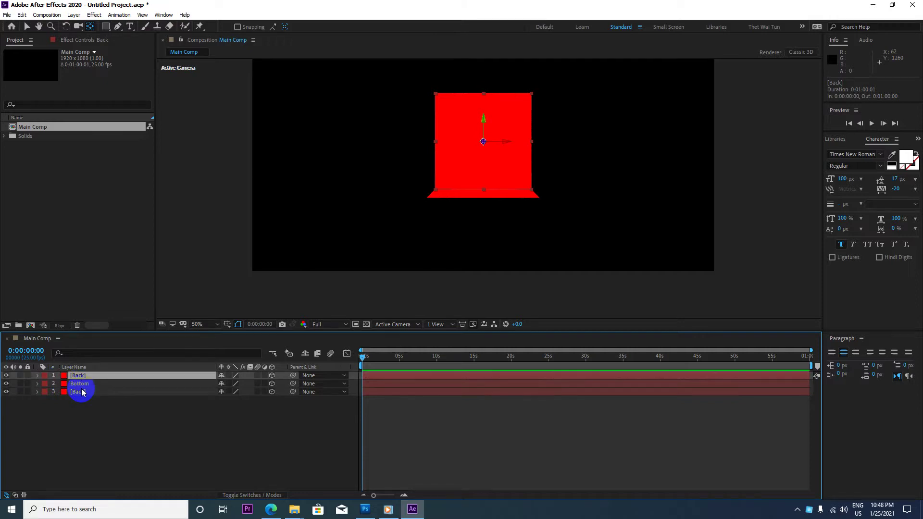
key(Return)
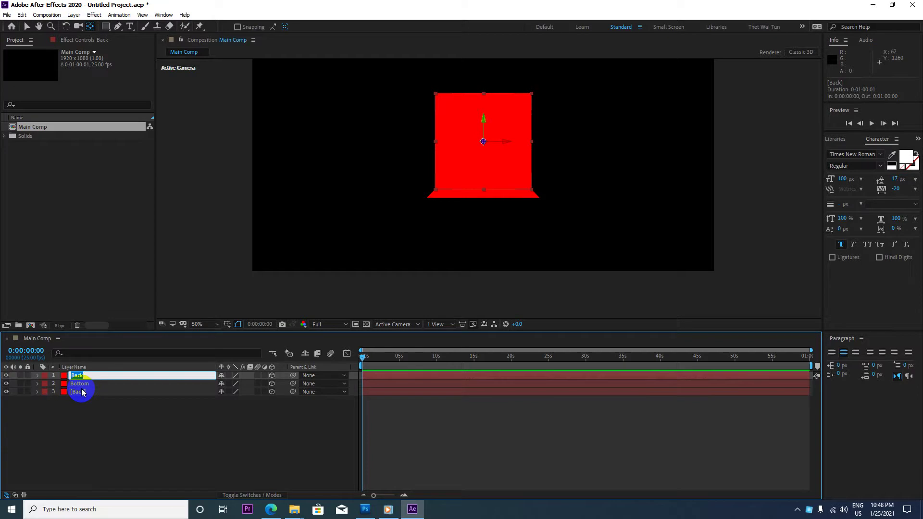
text(Top)
key(Return)
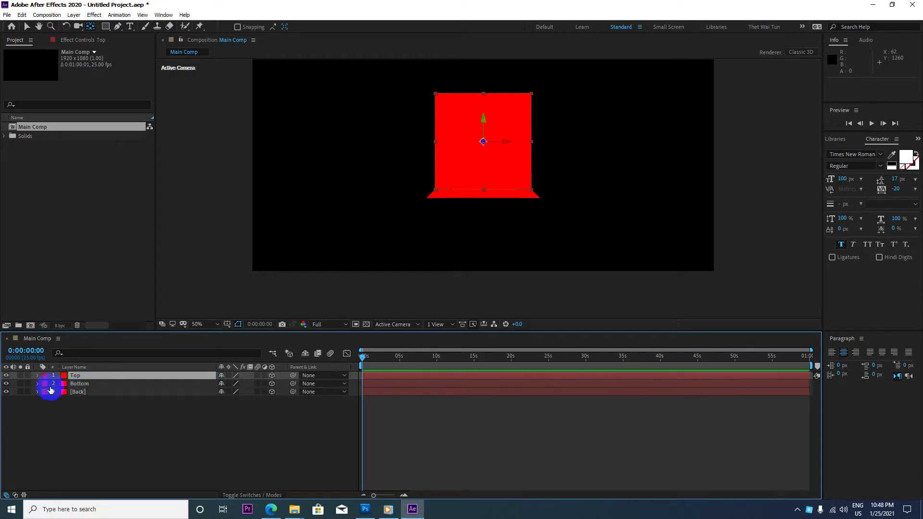
Step: Drag the Top solid 200 pixels up along Y to the back face's upper edge
scroll(497, 93, up, 4)
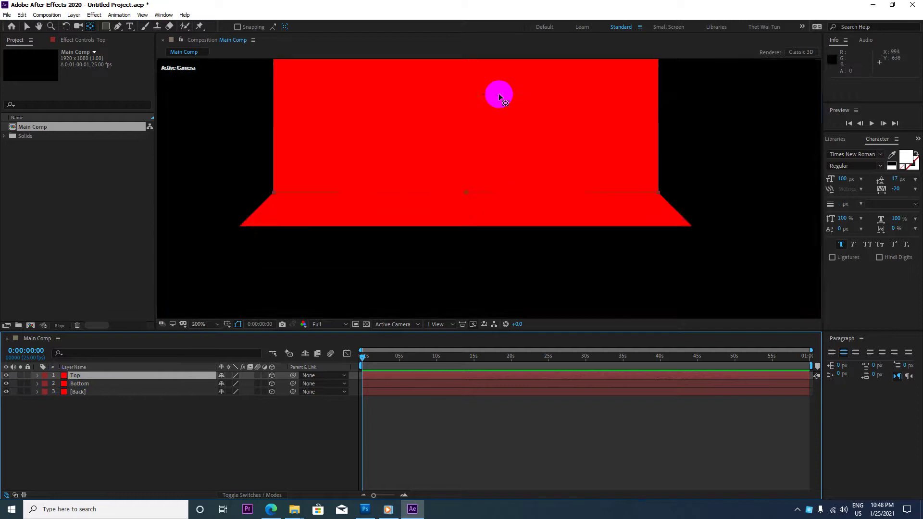
drag(474, 121, 471, 274)
drag(504, 226, 500, 243)
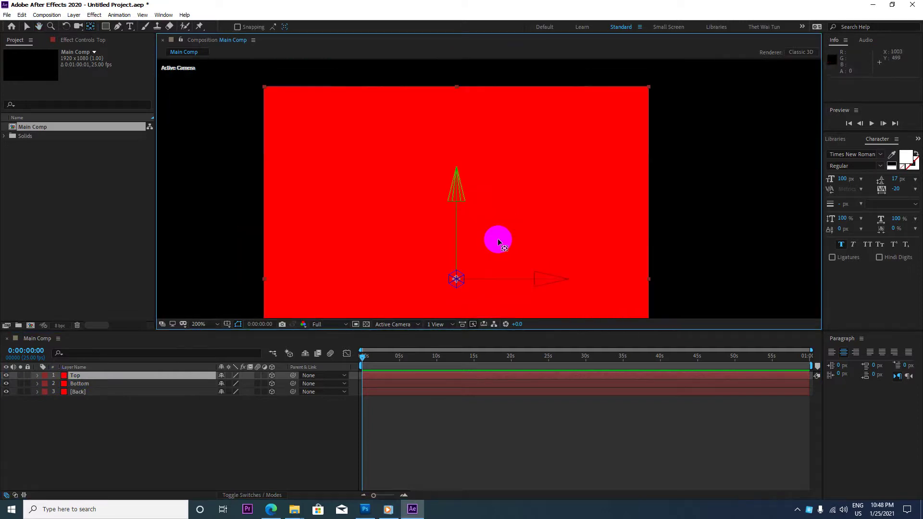
drag(474, 175, 473, 193)
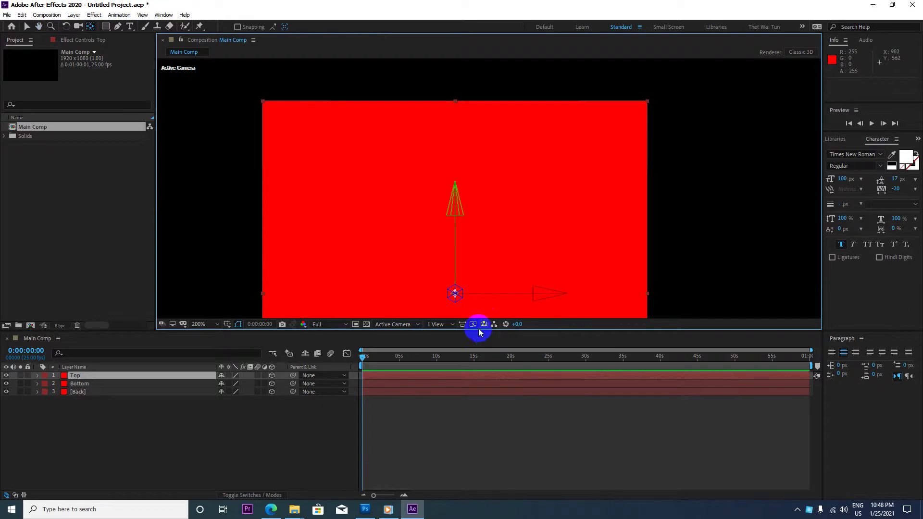
drag(479, 331, 478, 389)
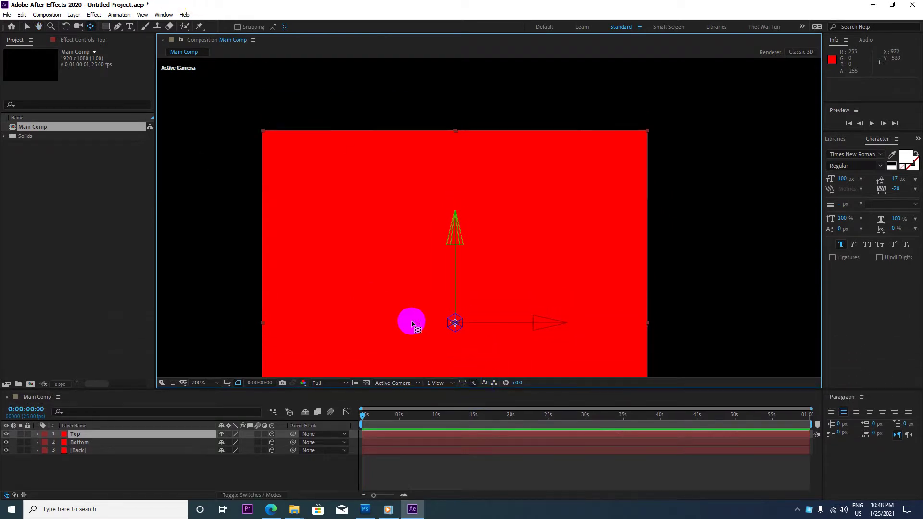
drag(454, 324, 456, 125)
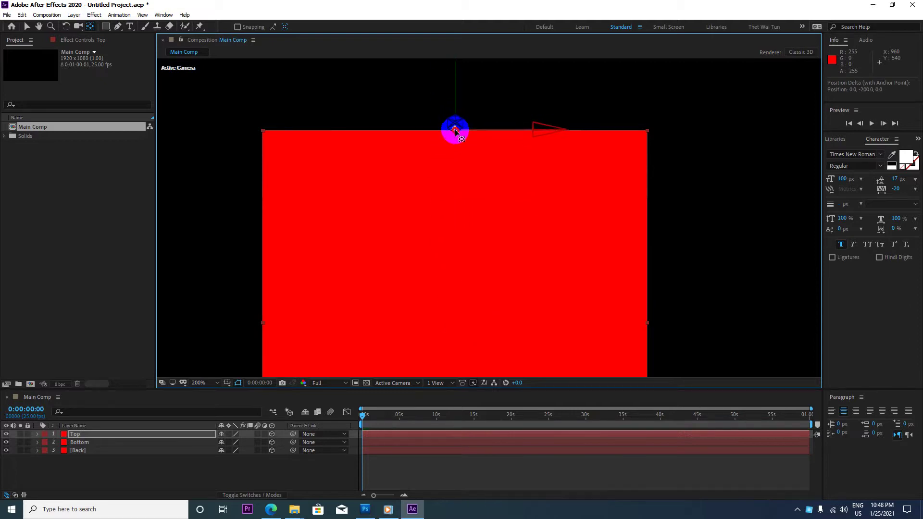
drag(455, 125, 480, 308)
Step: Zoom and pan the viewer to frame the whole red square and its top edge
scroll(456, 128, up, 4)
key(h)
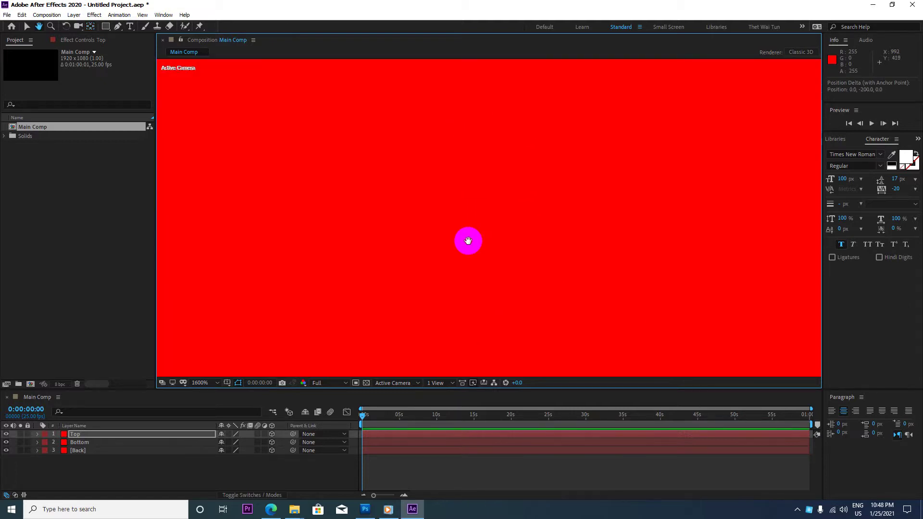
scroll(493, 174, down, 4)
scroll(488, 178, up, 4)
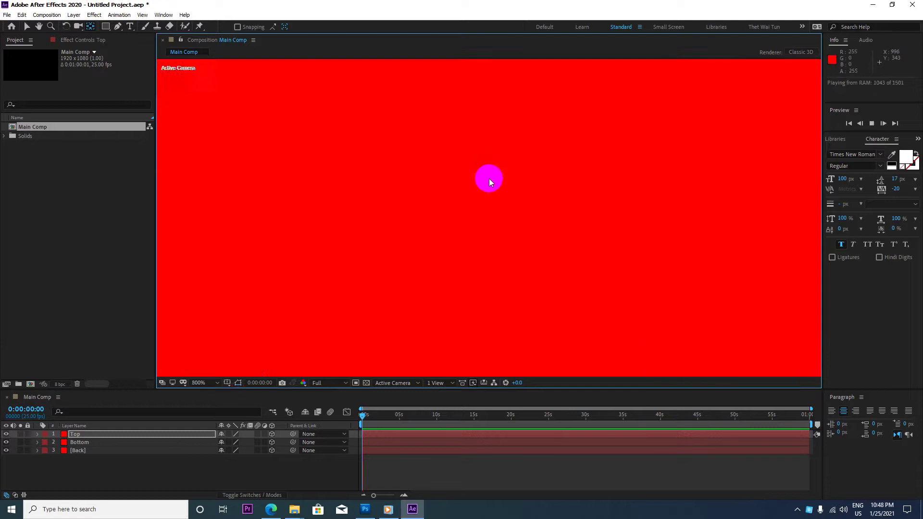
scroll(489, 178, down, 5)
scroll(455, 171, up, 3)
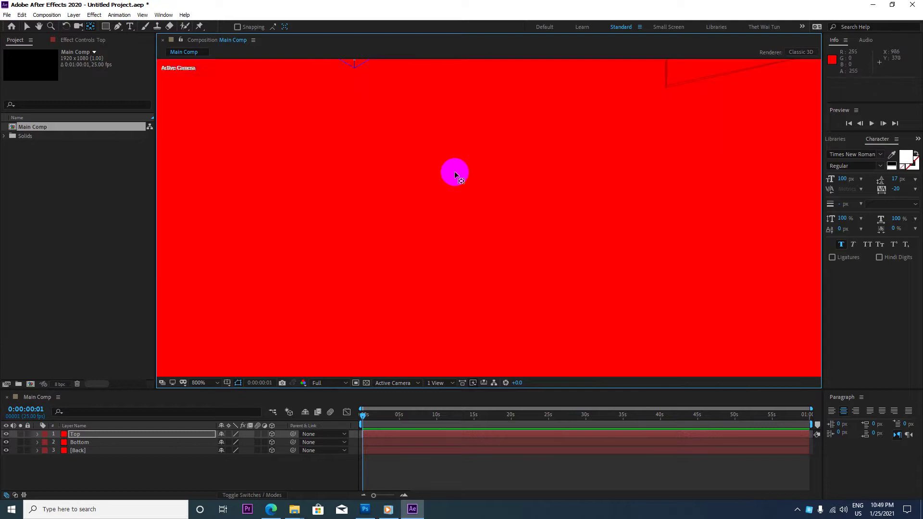
key(h)
mouse_move(448, 259)
mouse_down()
mouse_move(432, 216)
mouse_move(382, 192)
mouse_up()
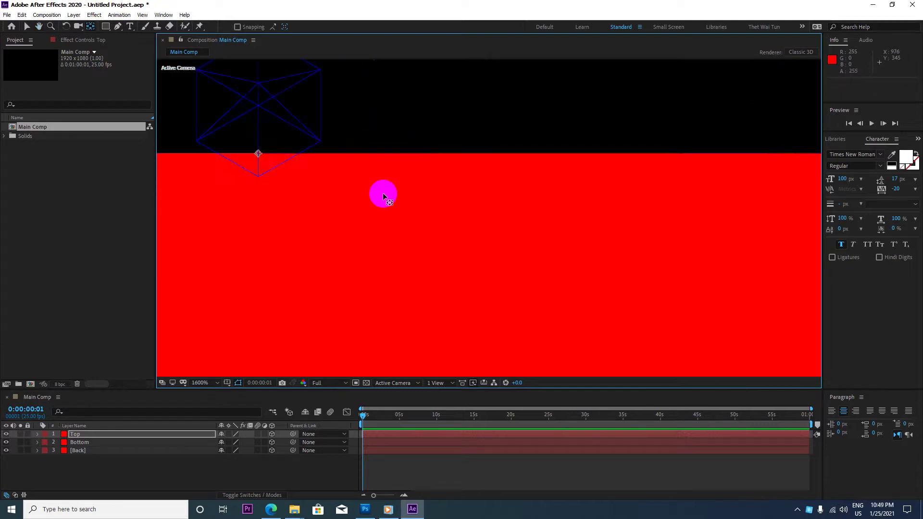
scroll(382, 192, down, 10)
key(v)
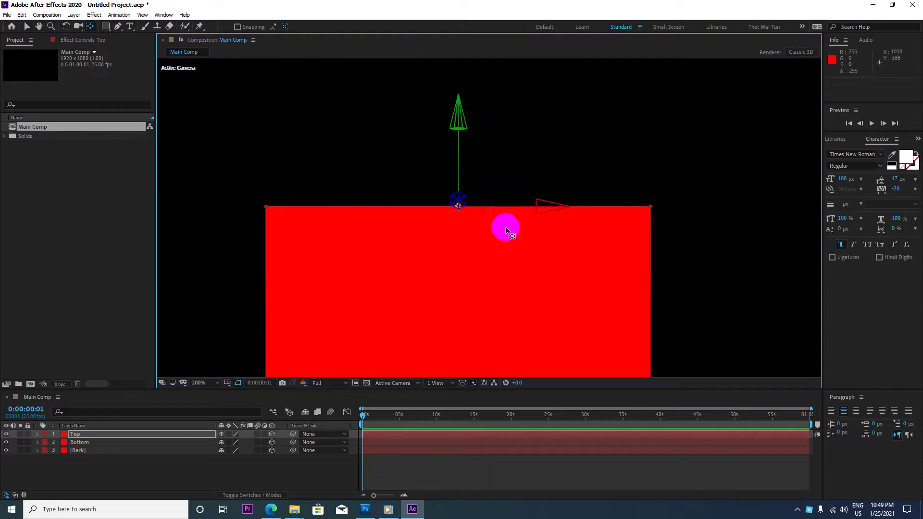
scroll(505, 226, up, 6)
key(h)
drag(504, 227, 460, 155)
scroll(460, 156, down, 4)
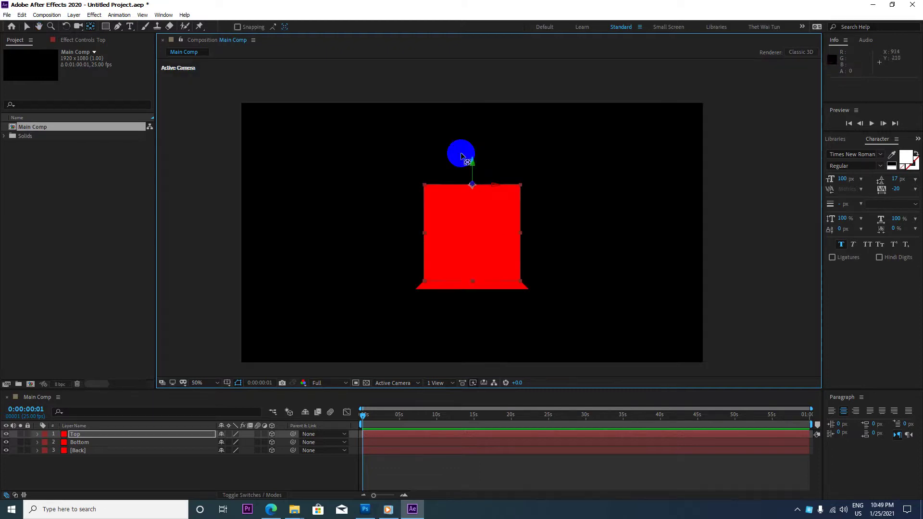
drag(469, 228, 410, 165)
key(v)
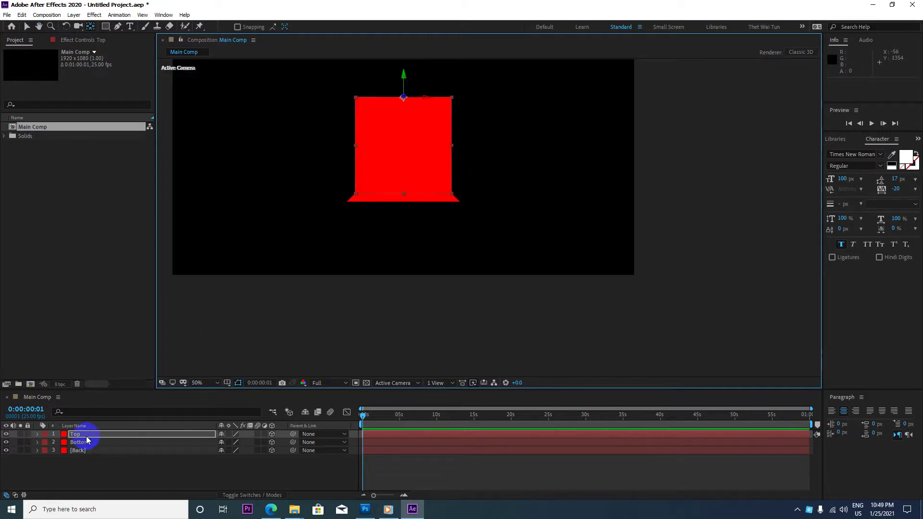
Step: Set the Top layer's X Rotation to -90° so it folds flat along the upper edge
key(a)
key(shift+r)
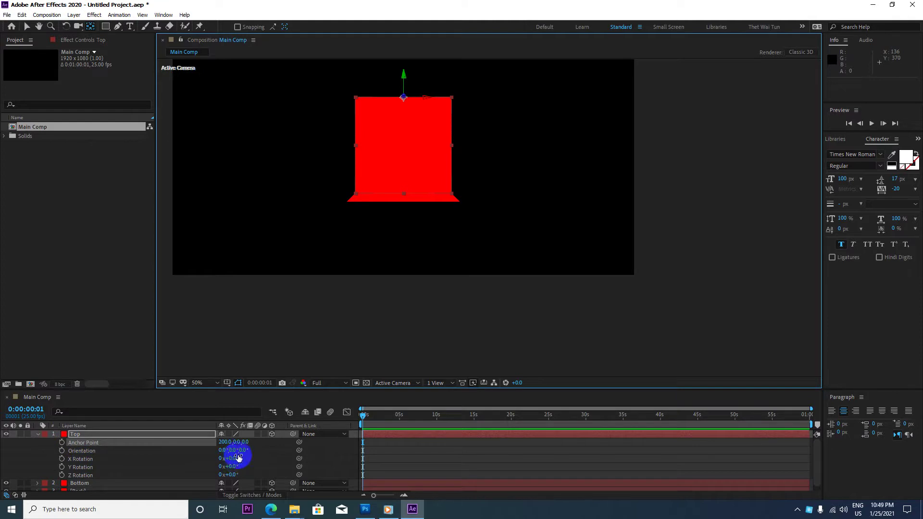
drag(274, 389, 270, 364)
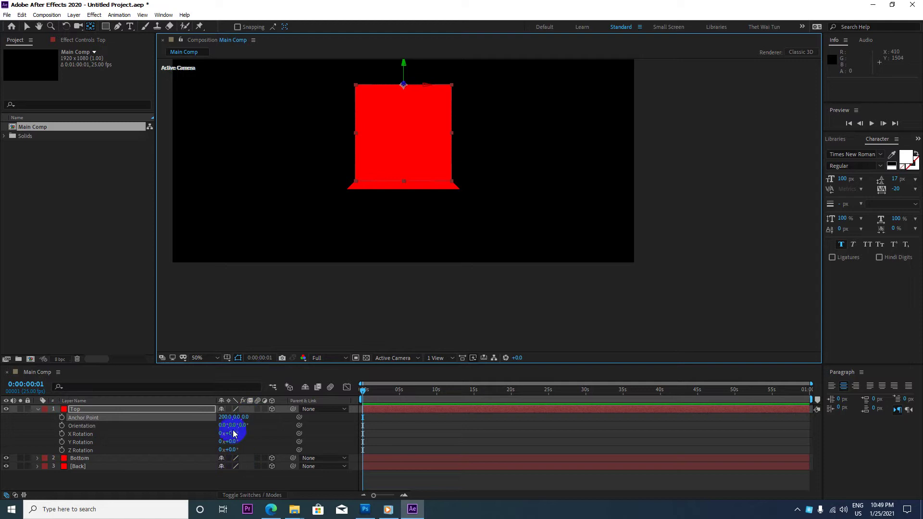
drag(233, 434, 191, 434)
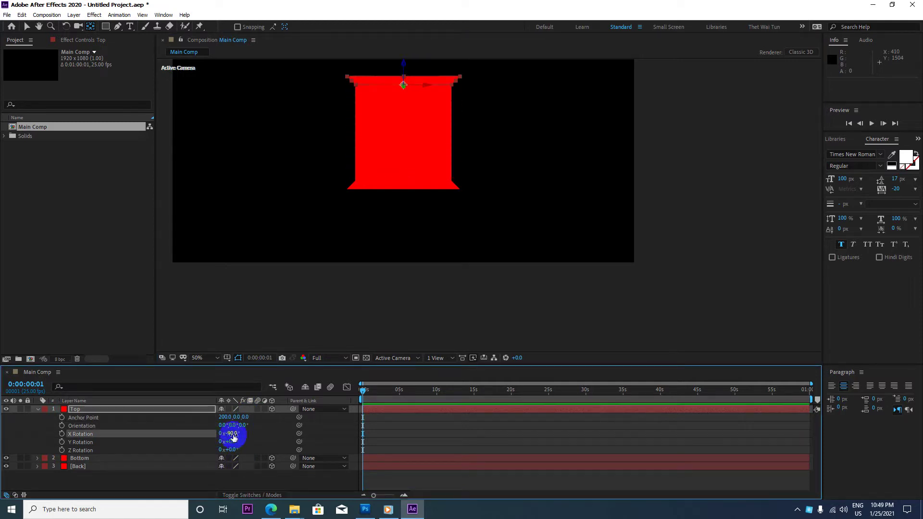
click(325, 223)
click(233, 434)
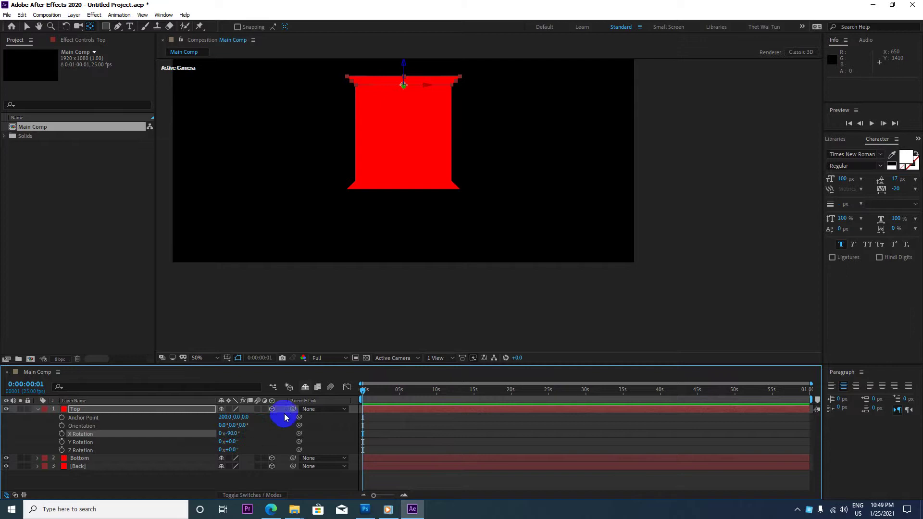
click(38, 409)
click(81, 426)
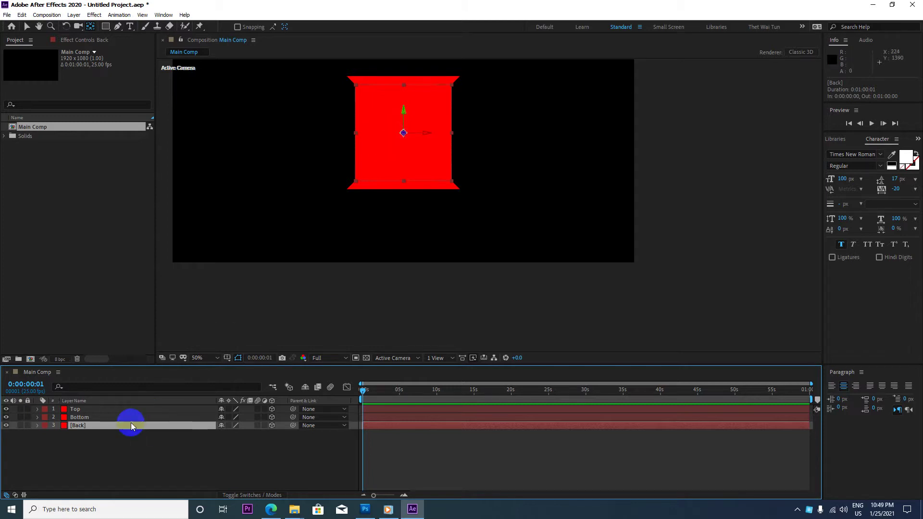
Step: Duplicate the Back layer, move the copy to the top, and rename it Left
key(ctrl+d)
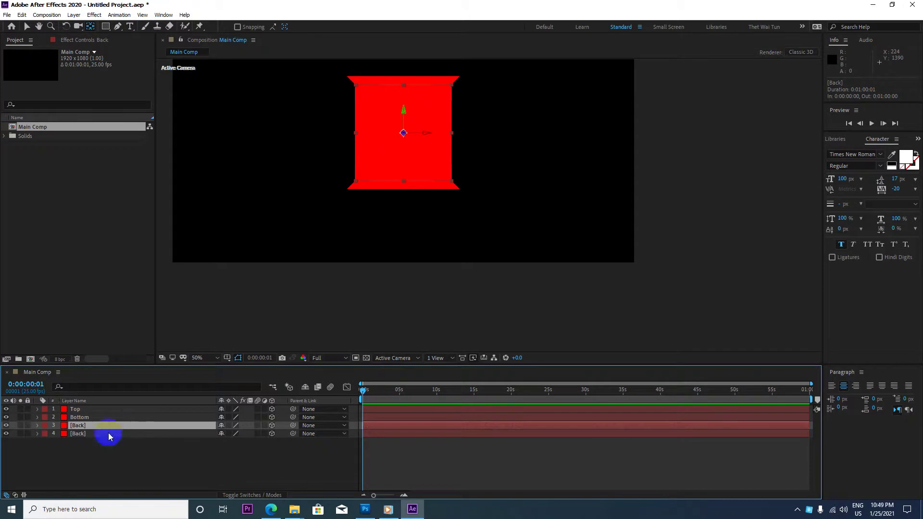
drag(87, 426, 89, 407)
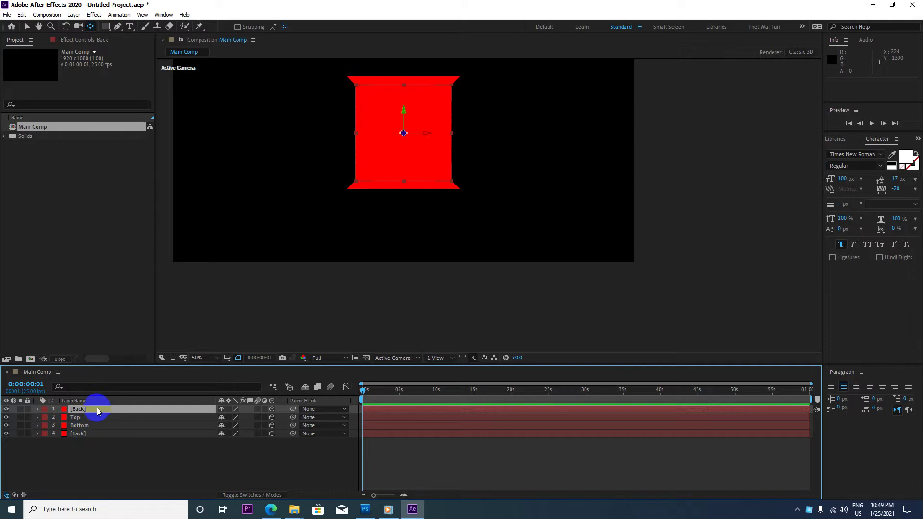
key(Return)
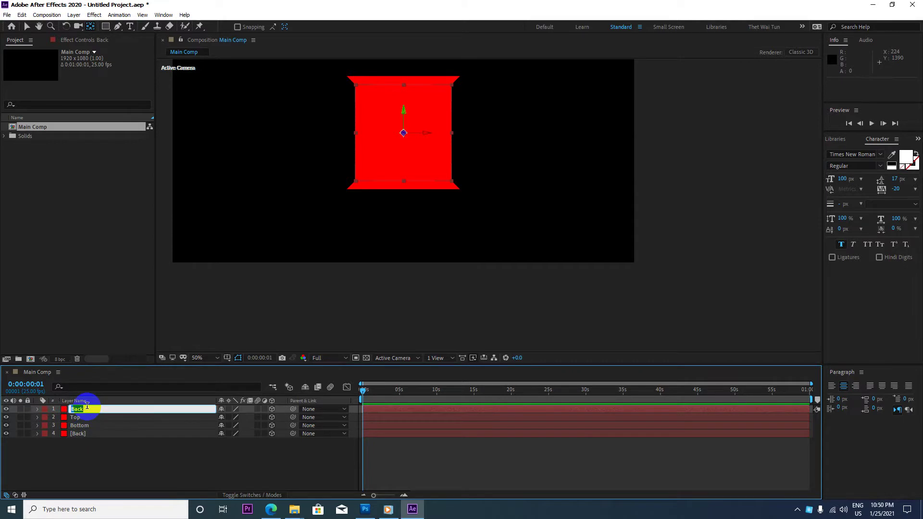
text(Left)
key(Return)
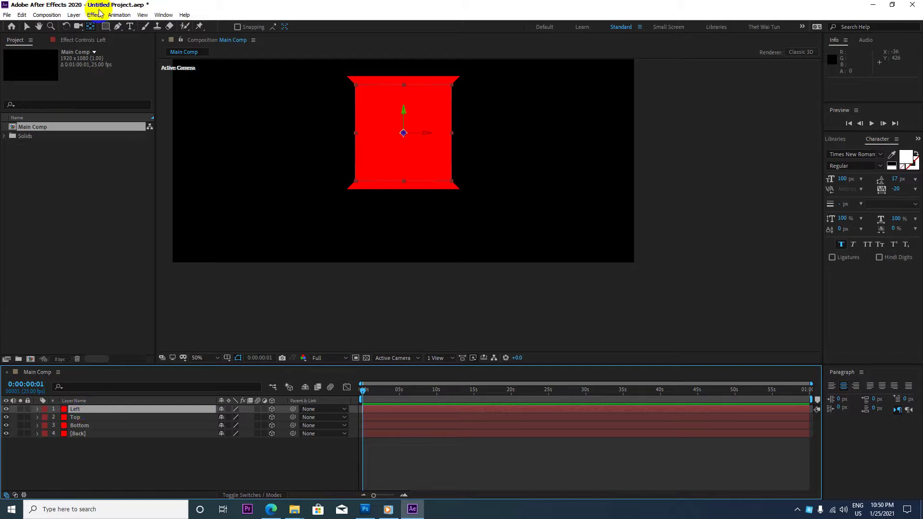
Step: Move the Left layer's anchor point onto the red square's exact left edge
key(slash)
mouse_move(323, 146)
mouse_down()
mouse_move(423, 288)
mouse_move(461, 217)
mouse_up()
scroll(457, 268, up, 1)
key(comma)
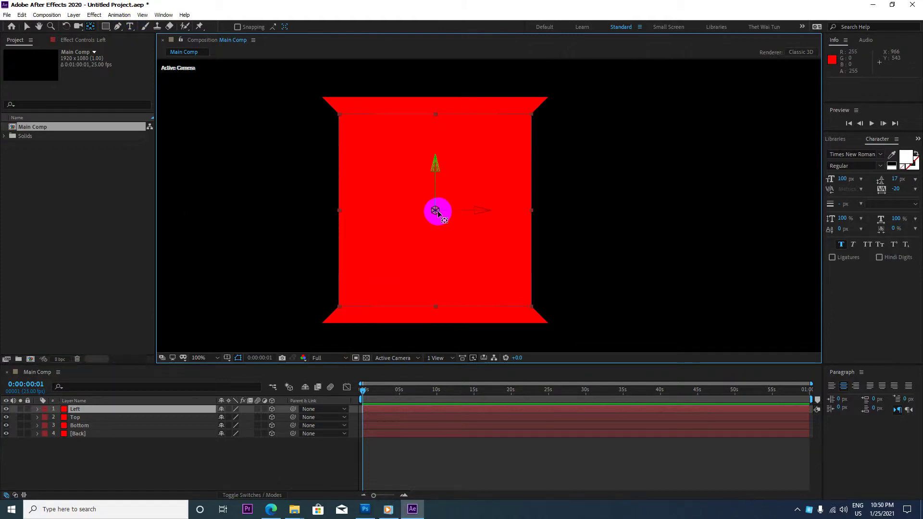
drag(435, 212, 340, 212)
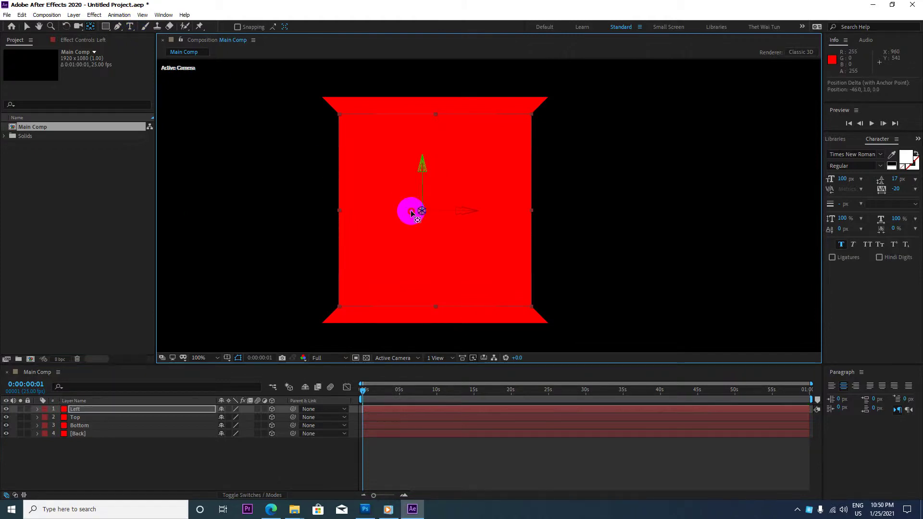
scroll(341, 211, up, 6)
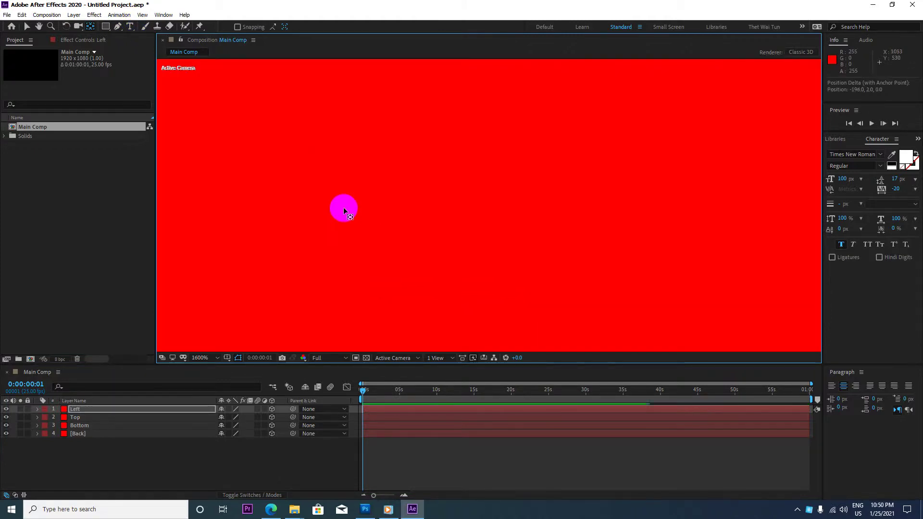
scroll(368, 209, down, 2)
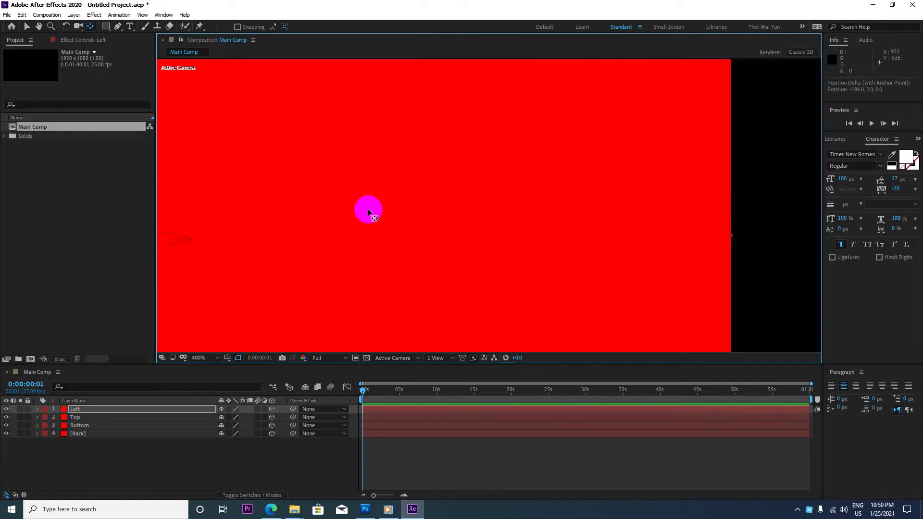
drag(291, 218, 597, 173)
scroll(264, 206, up, 1)
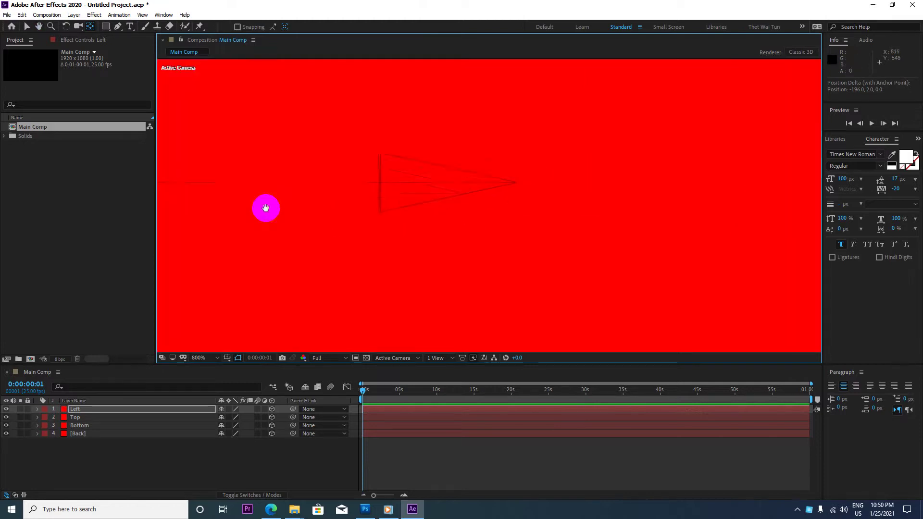
drag(263, 207, 592, 242)
drag(412, 215, 398, 208)
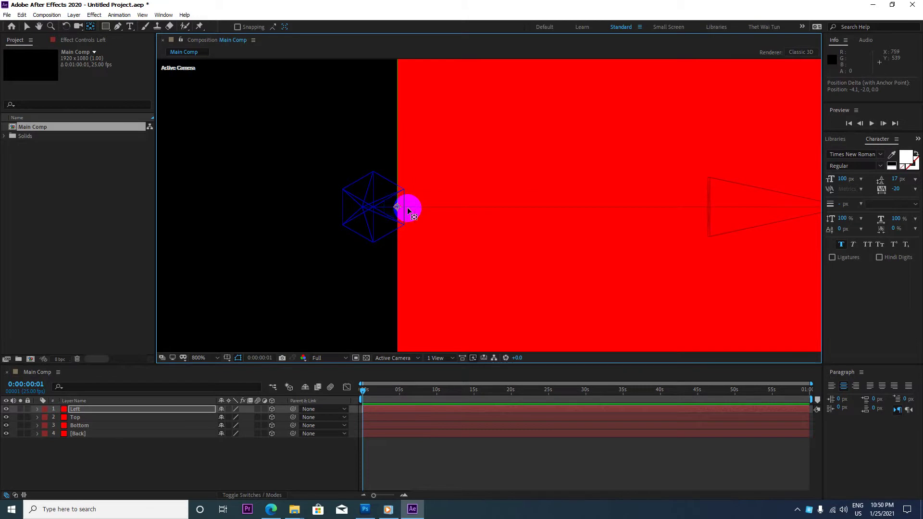
scroll(425, 211, down, 8)
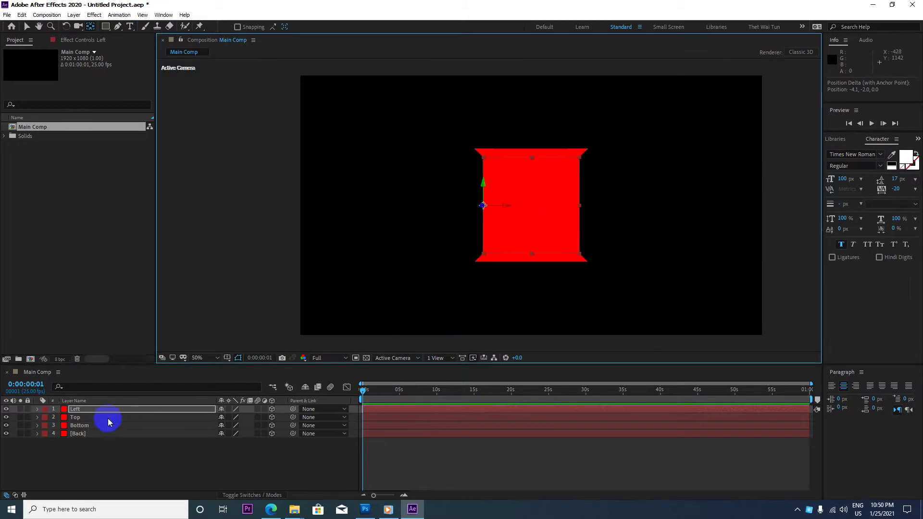
Step: At the first frame, set the Left layer's Y Rotation to exactly 90°
click(94, 409)
key(a)
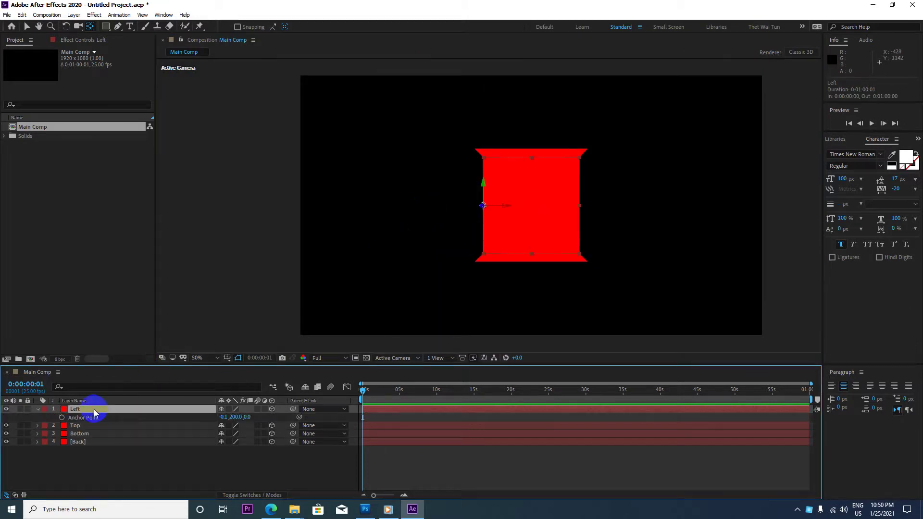
key(shift+r)
key(h)
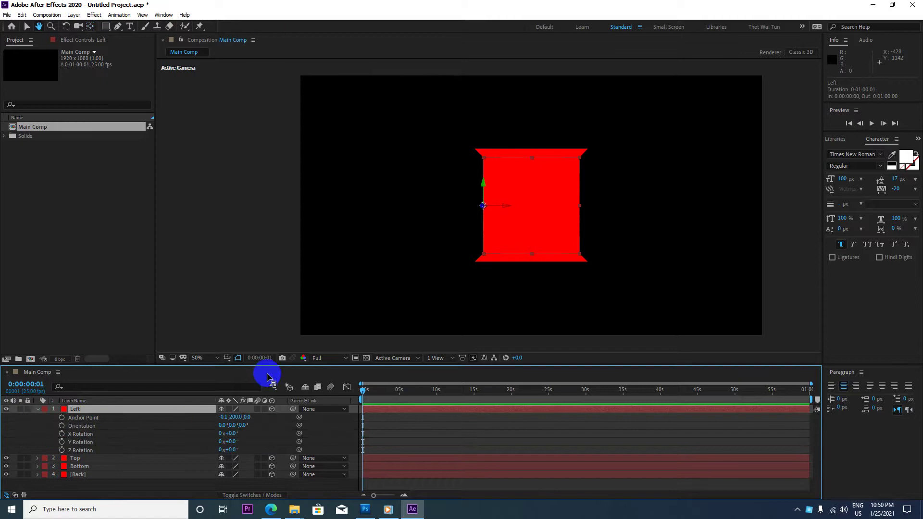
key(y)
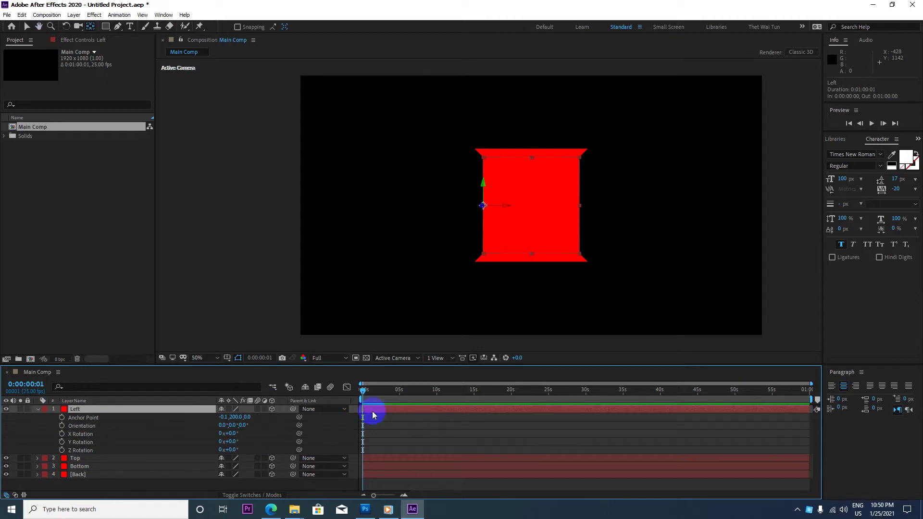
click(363, 392)
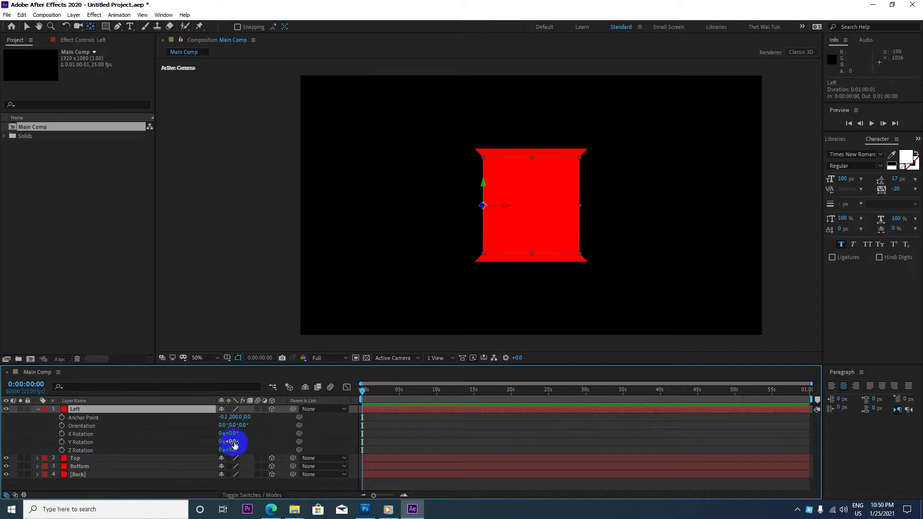
mouse_move(234, 444)
mouse_down()
mouse_move(275, 441)
mouse_move(233, 442)
mouse_up()
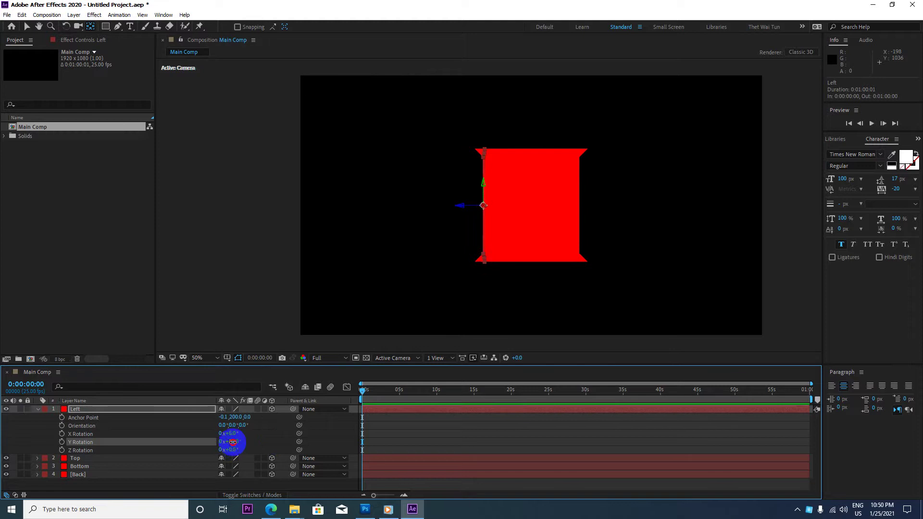
click(233, 442)
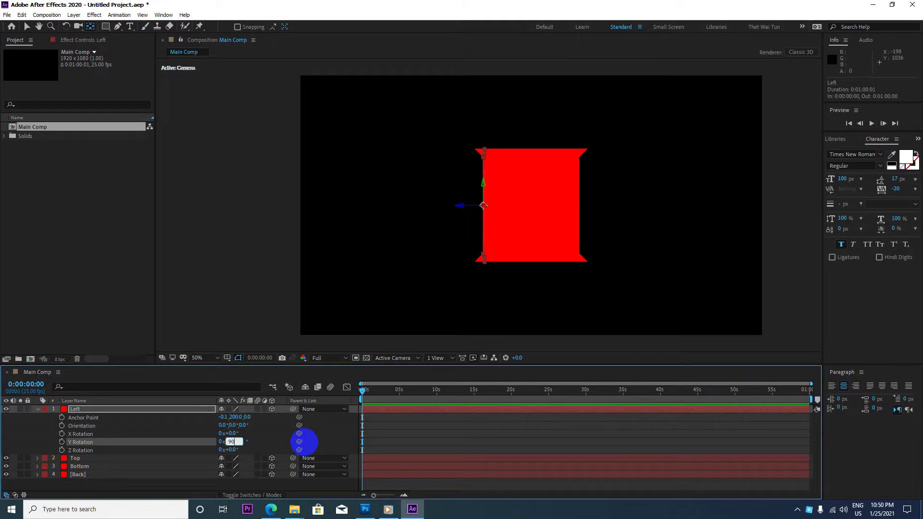
click(303, 442)
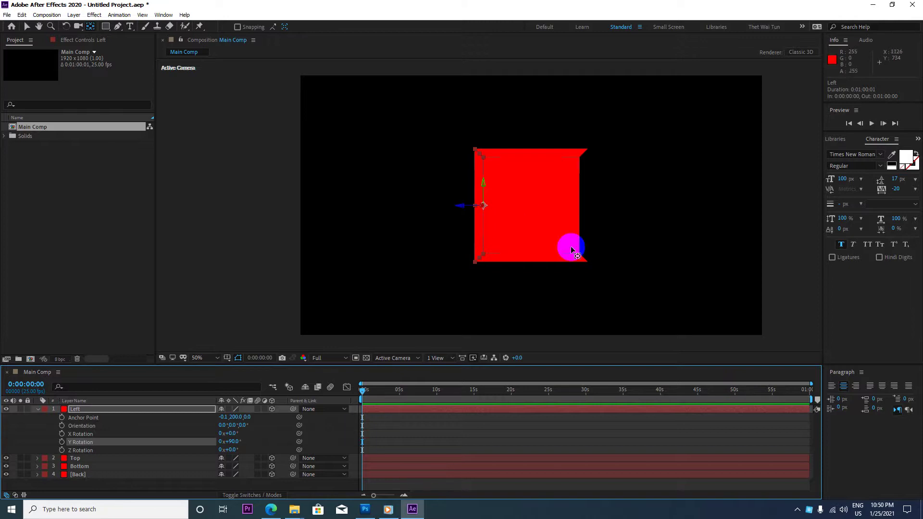
click(76, 459)
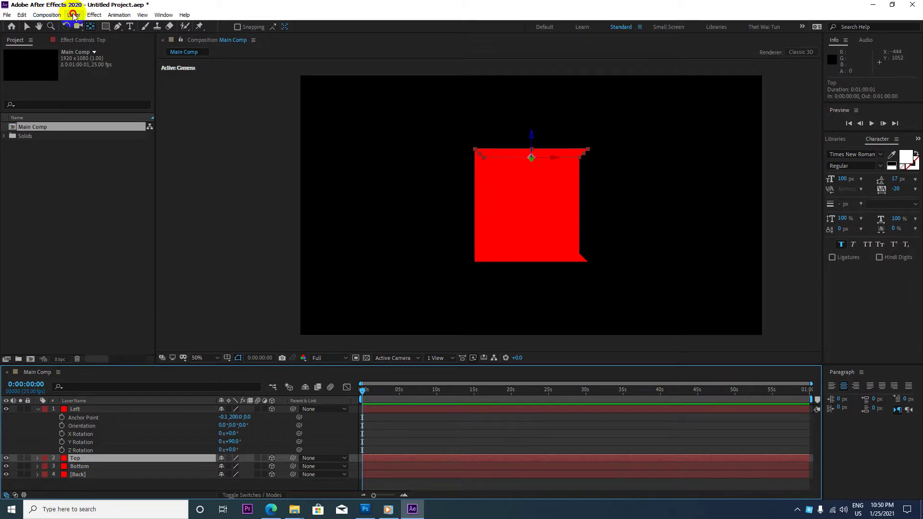
Step: Change the Top solid's colour to blue in Solid Settings
click(73, 15)
click(88, 38)
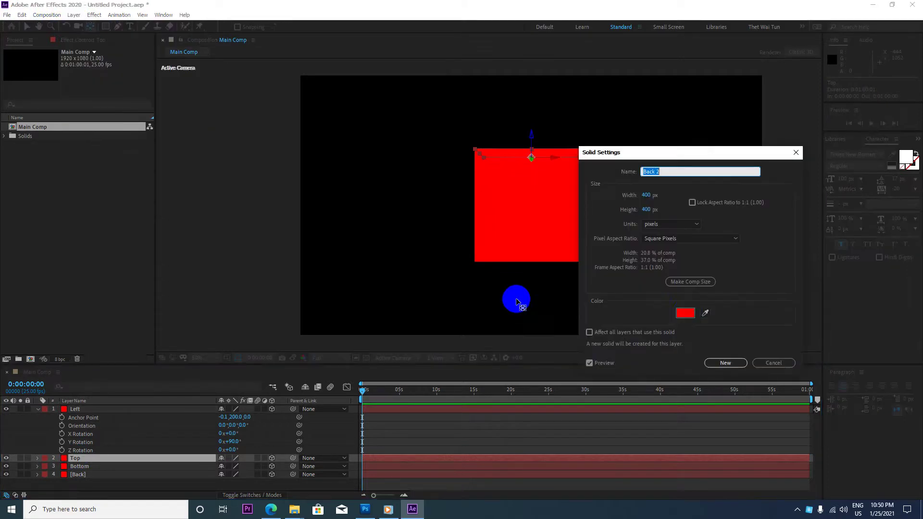
click(684, 313)
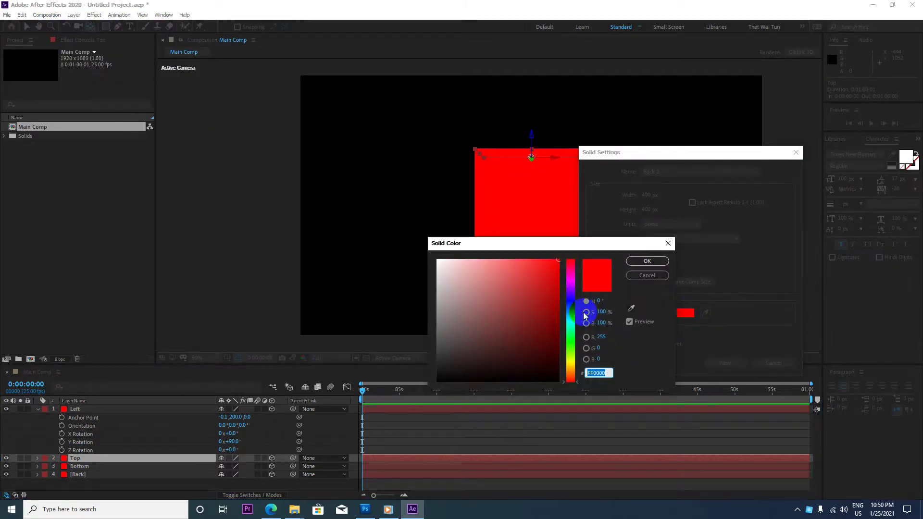
click(572, 302)
click(658, 262)
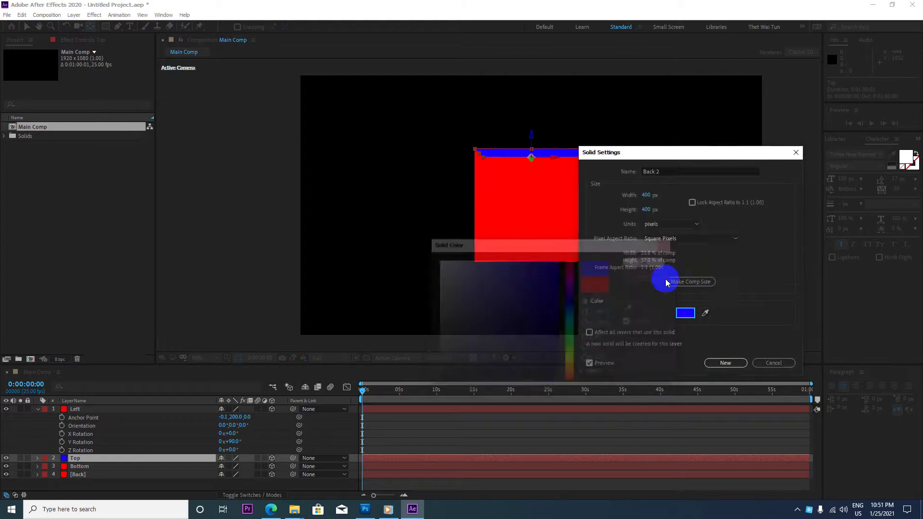
click(717, 368)
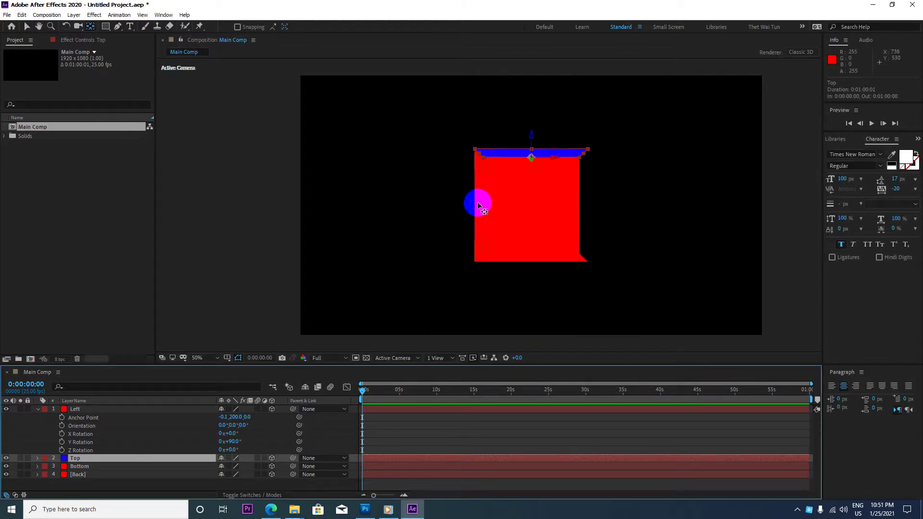
Step: Change the Left solid's colour to green in Solid Settings
click(38, 409)
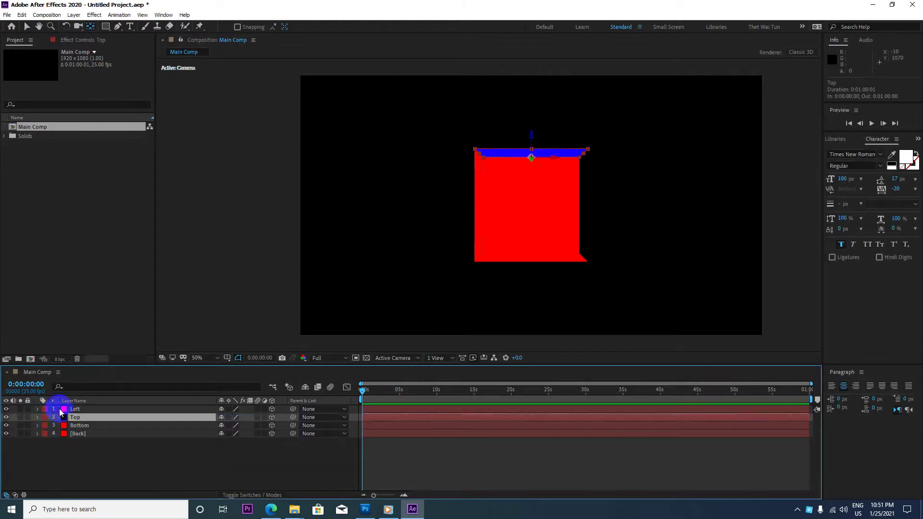
click(77, 410)
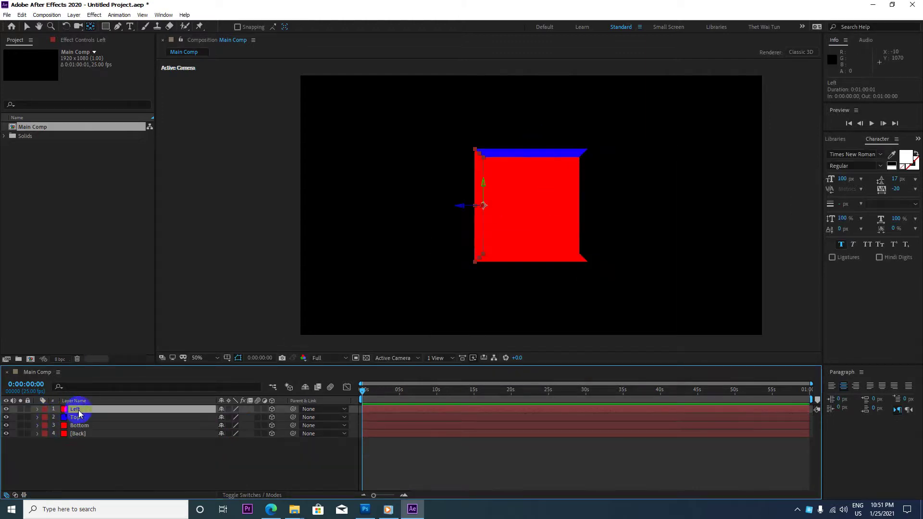
click(73, 15)
click(82, 37)
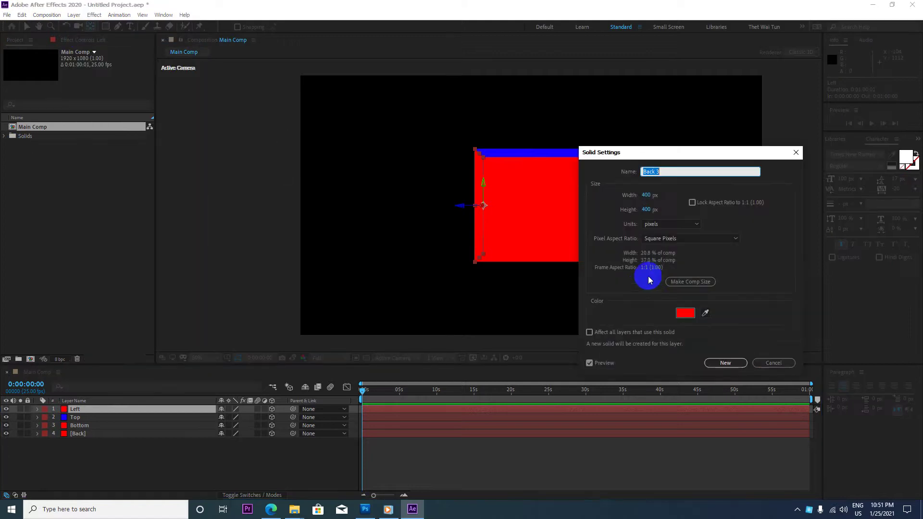
click(686, 313)
click(570, 347)
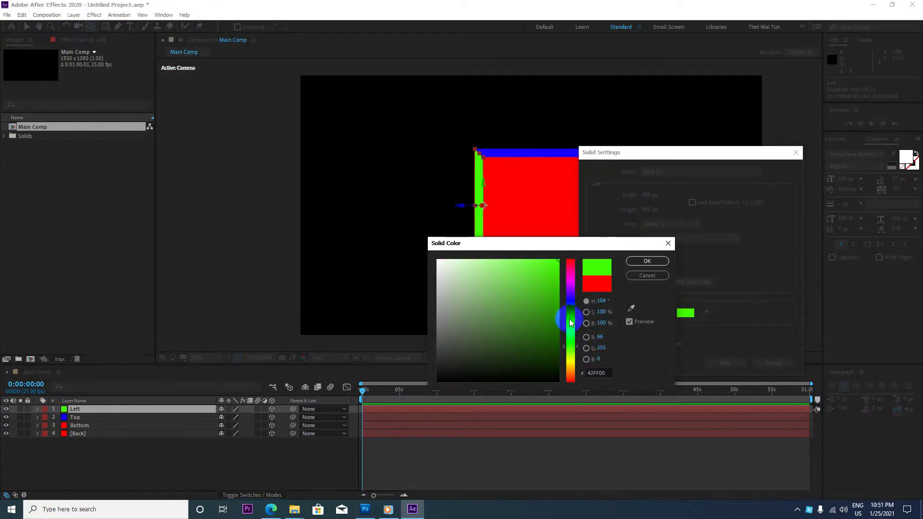
click(646, 261)
click(723, 362)
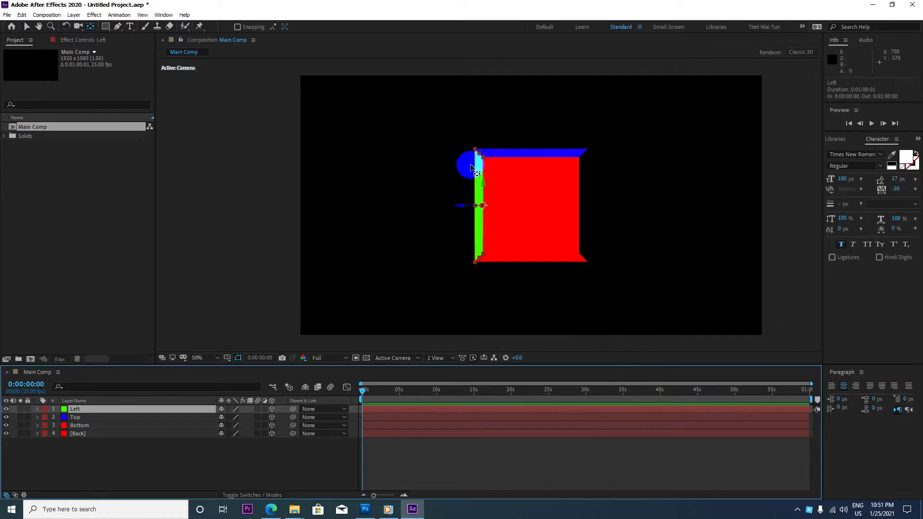
Step: Change the Bottom solid's colour to magenta (D800FF) in Solid Settings
click(93, 426)
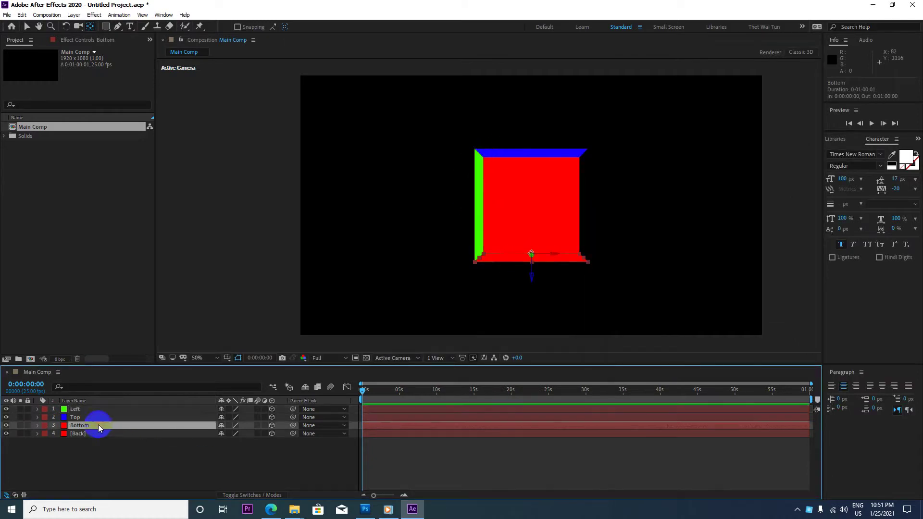
click(76, 15)
click(84, 37)
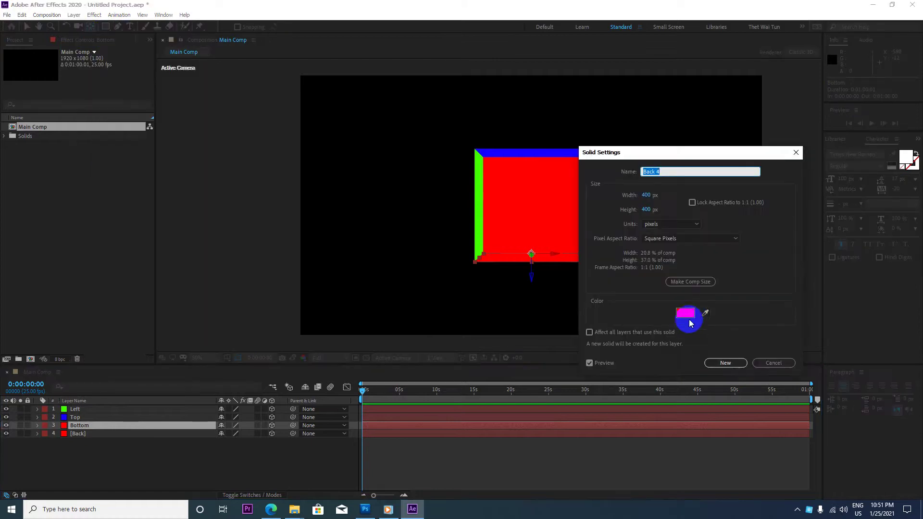
click(686, 314)
click(570, 284)
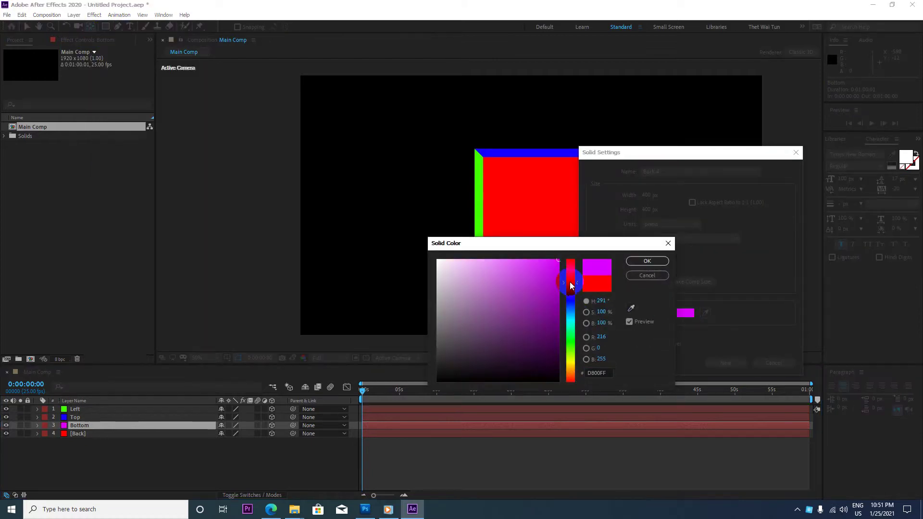
click(667, 262)
click(725, 362)
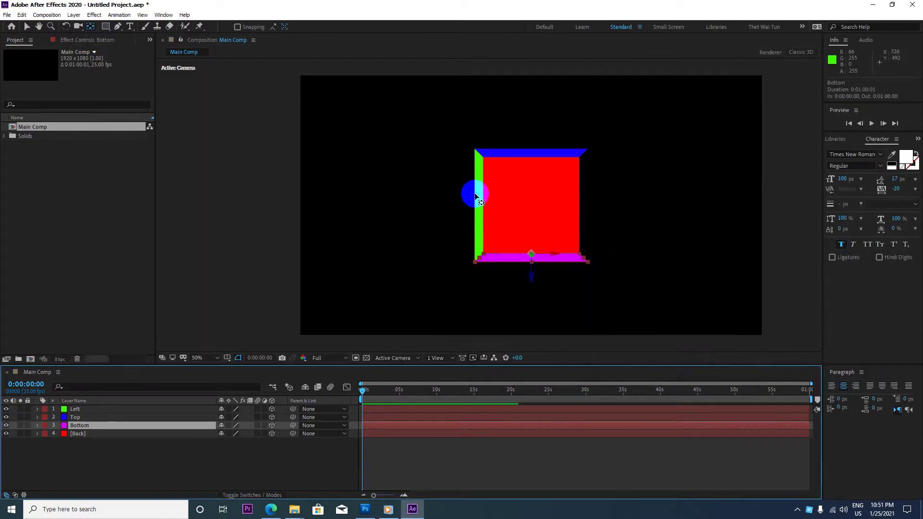
click(67, 433)
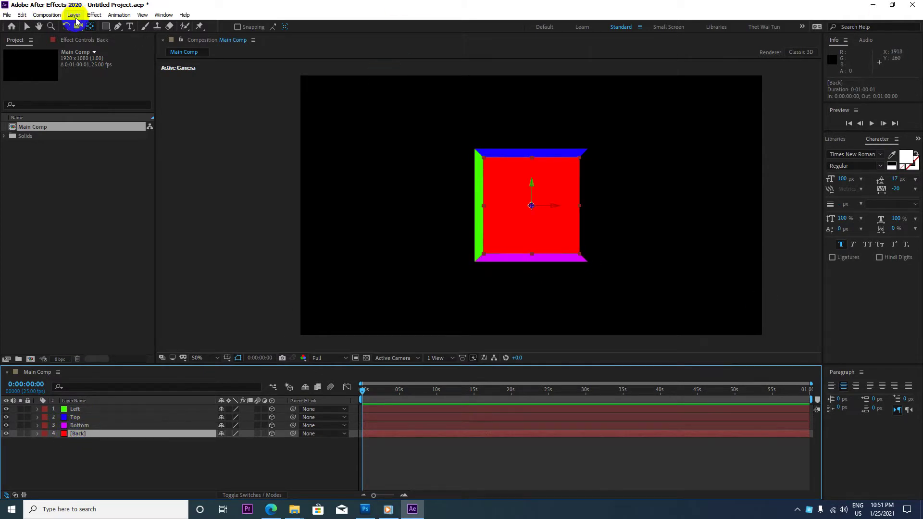
Step: Duplicate the Back layer via Edit > Duplicate, name it Right, and bring it to the top
click(22, 14)
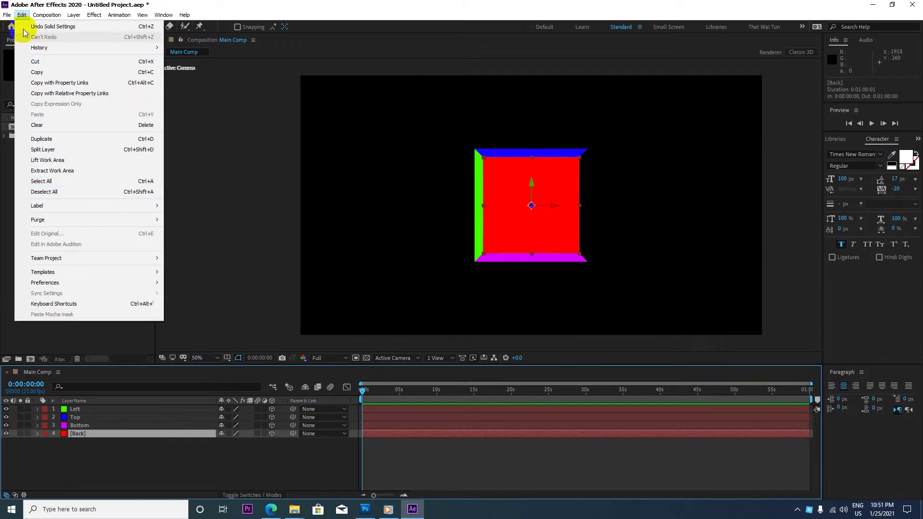
click(42, 139)
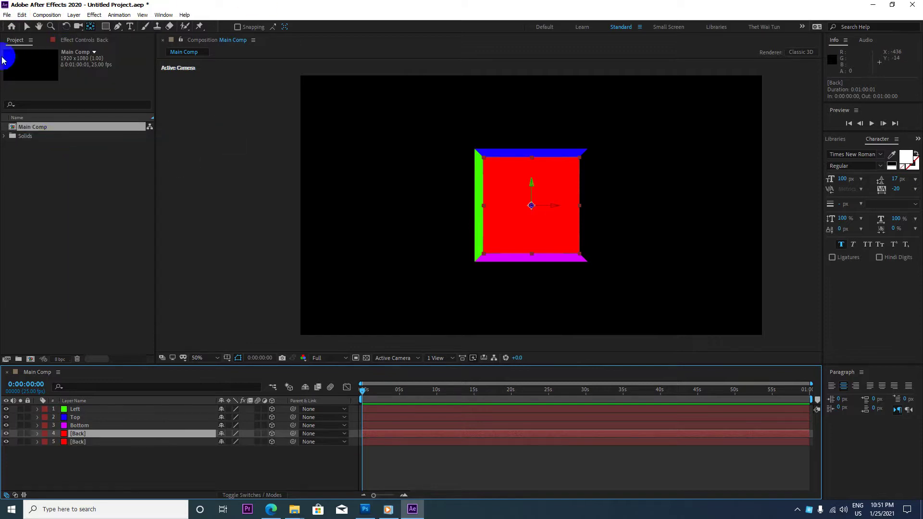
key(Return)
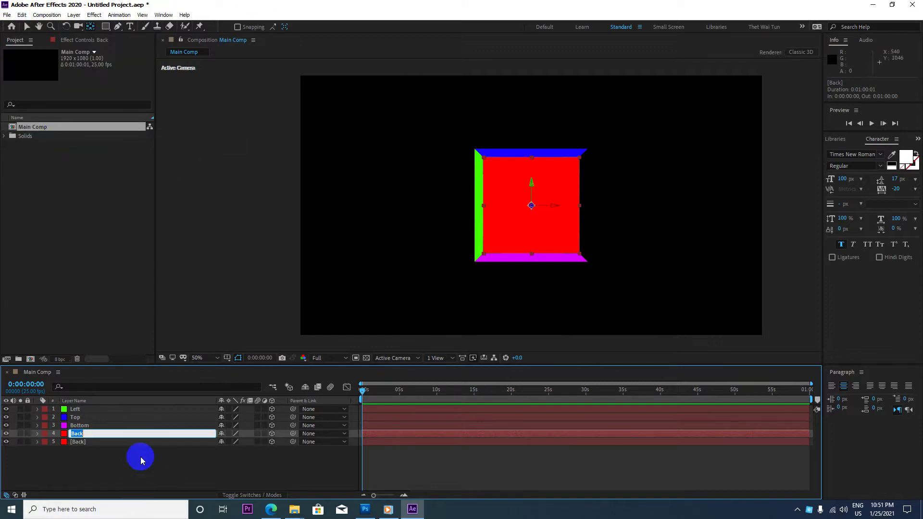
text(Righ)
text(t)
key(Return)
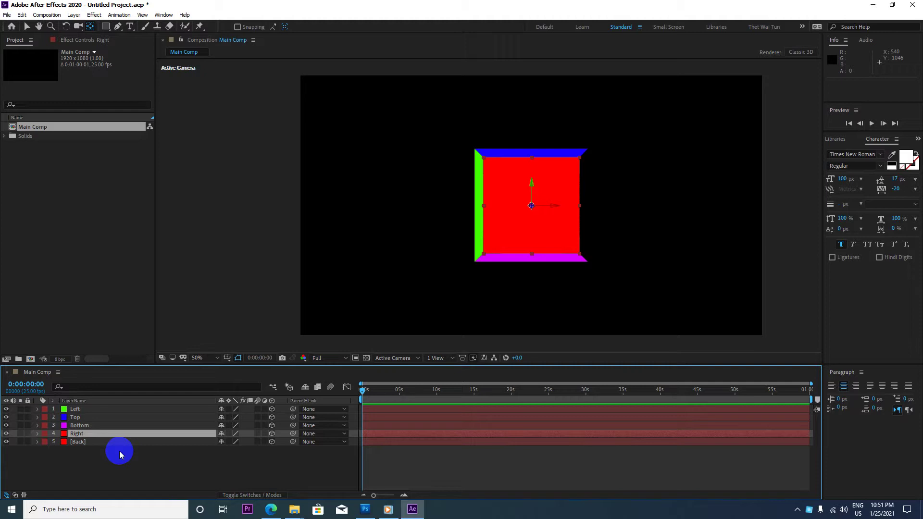
key(ctrl+bracketright)
key(ctrl+bracketright)
key(ctrl+bracketright)
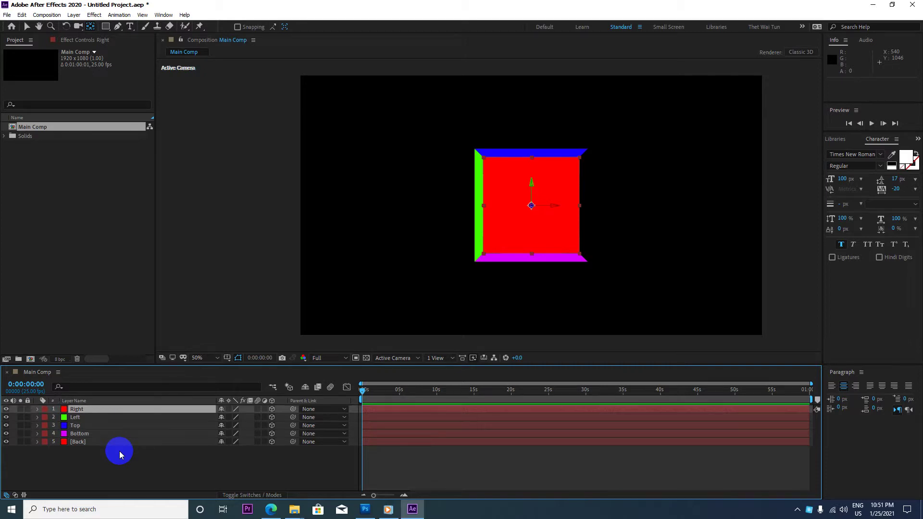
Step: Drag the Right layer's anchor point onto the red square's right edge
scroll(546, 203, up, 4)
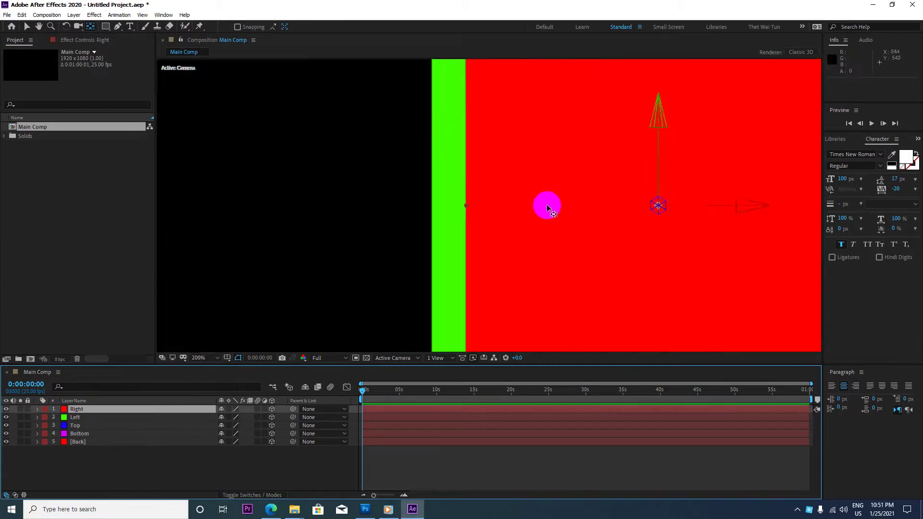
mouse_move(546, 203)
mouse_down()
mouse_move(323, 214)
mouse_move(499, 197)
mouse_up()
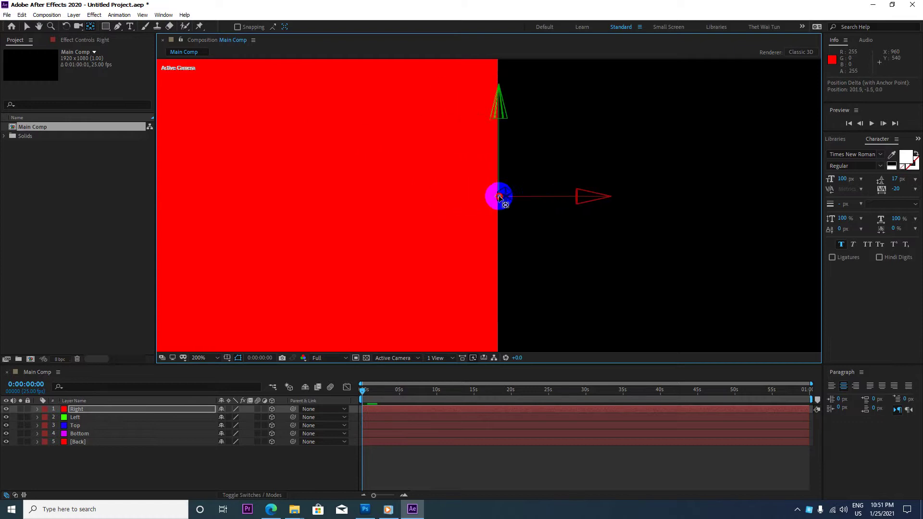
scroll(503, 197, up, 4)
drag(642, 232, 509, 231)
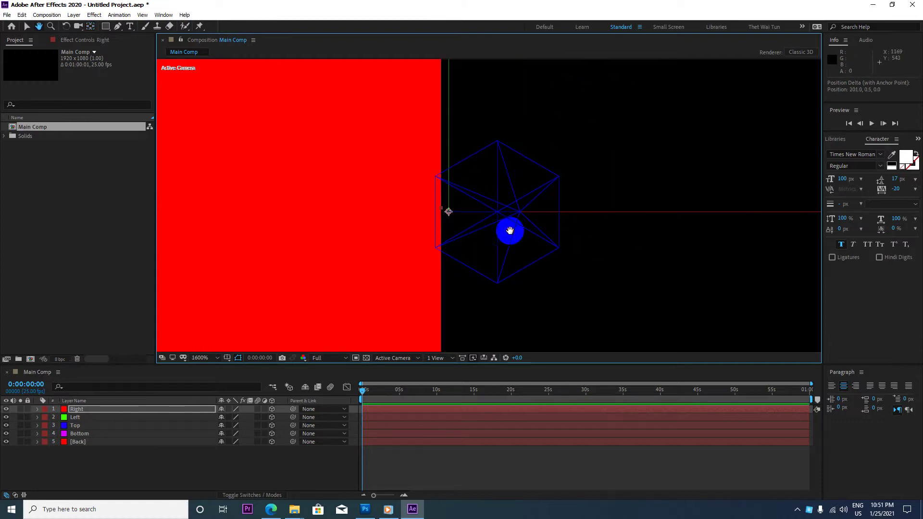
drag(448, 212, 442, 209)
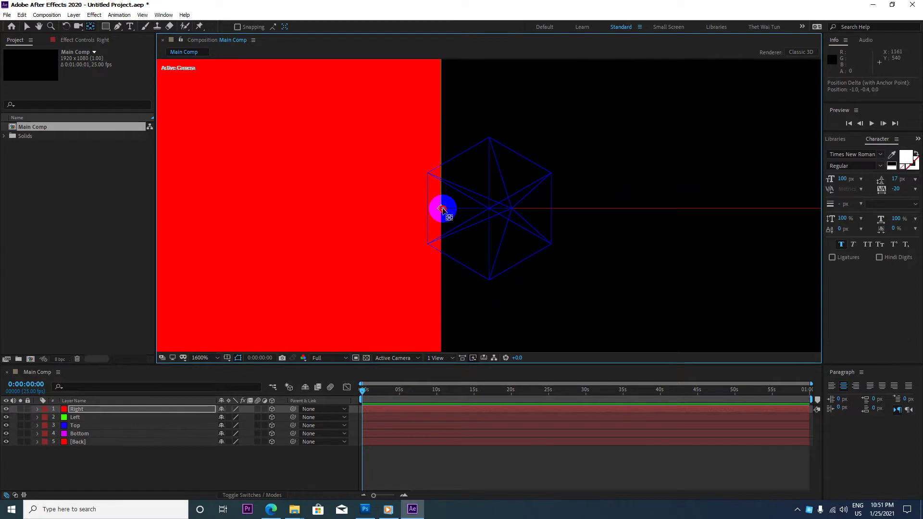
drag(442, 209, 440, 208)
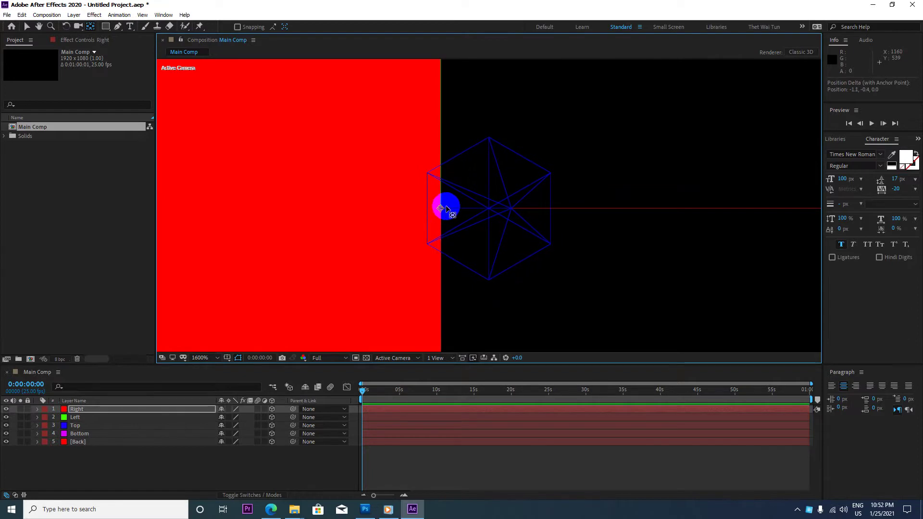
scroll(445, 208, down, 3)
scroll(445, 207, up, 4)
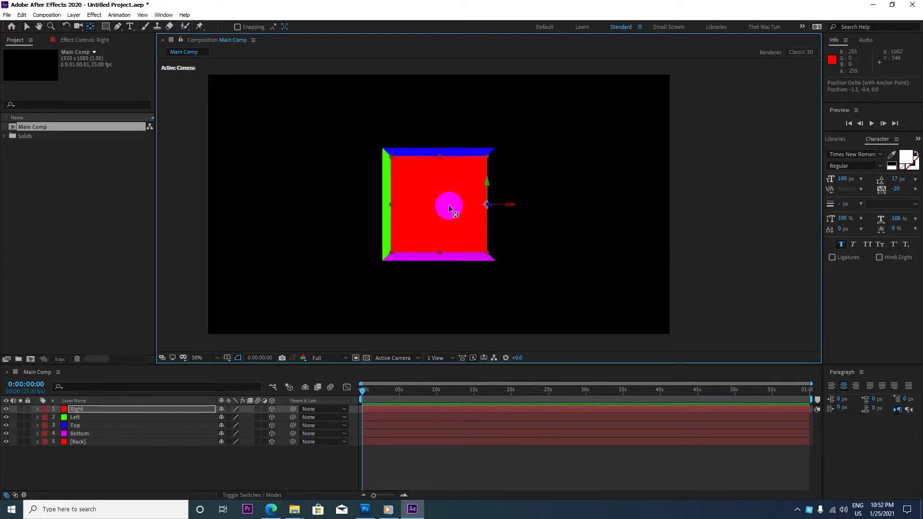
scroll(448, 204, down, 2)
scroll(467, 205, up, 2)
Step: Set the Right layer's Y Rotation to -90° and open its Solid Settings
click(76, 409)
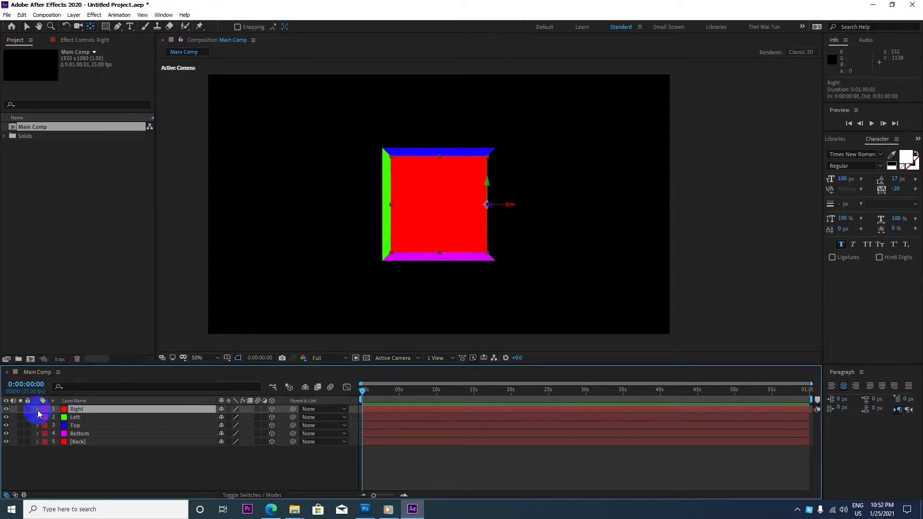
key(a)
key(shift+r)
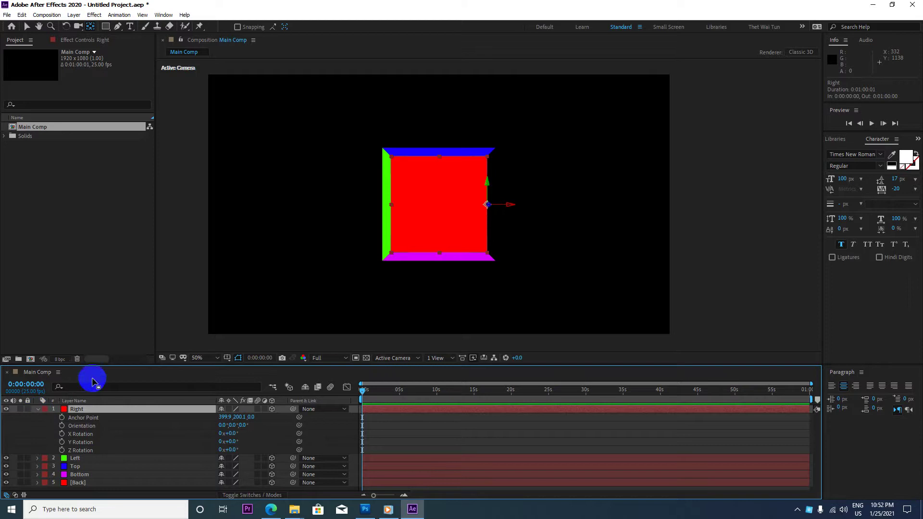
drag(107, 364, 107, 355)
click(81, 411)
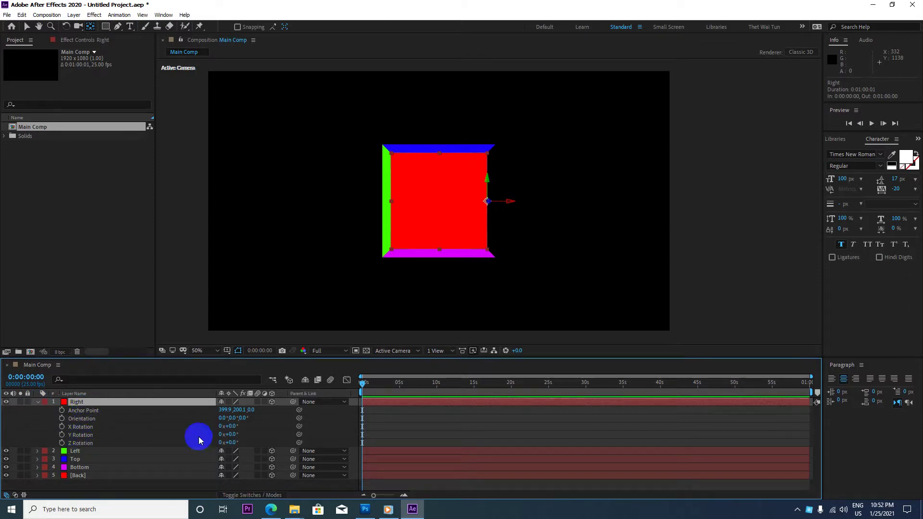
click(230, 434)
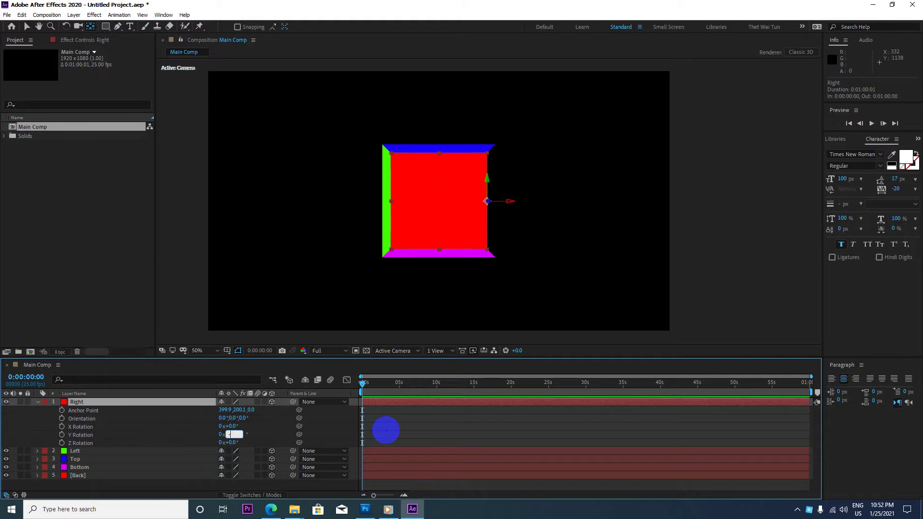
text(0)
key(Return)
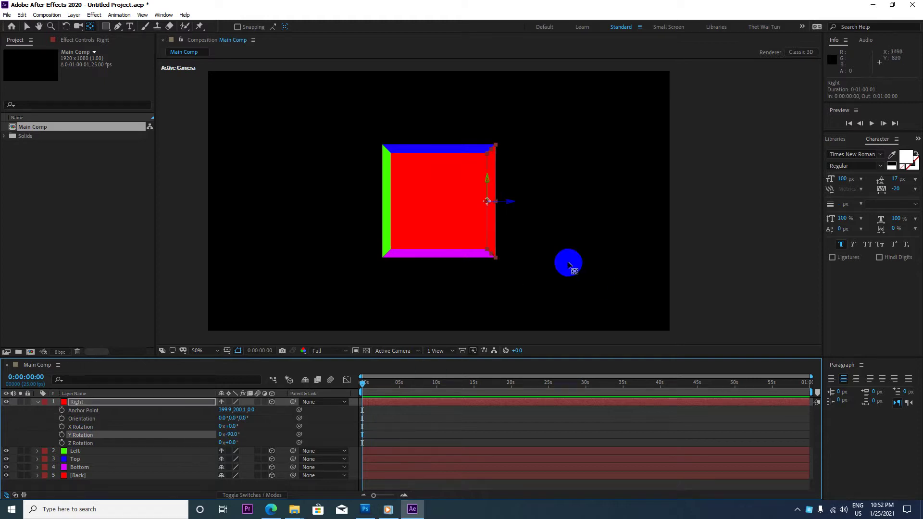
click(38, 402)
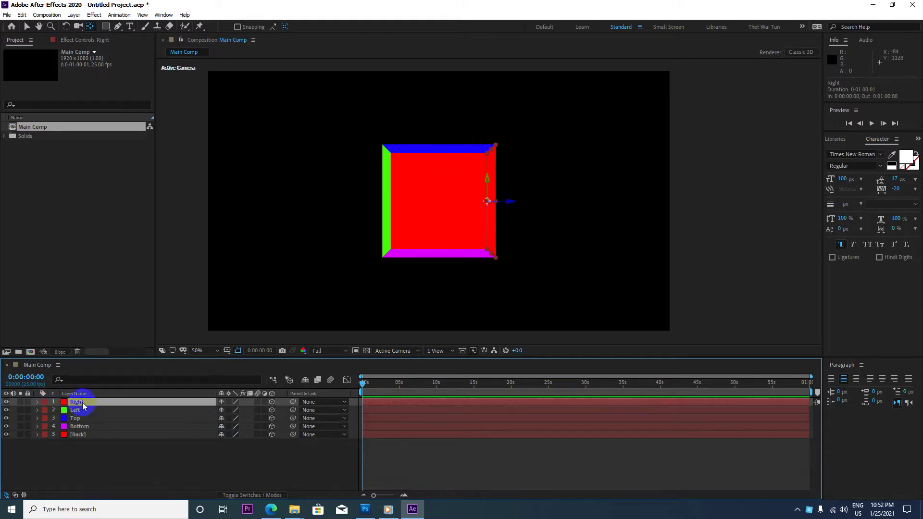
click(74, 14)
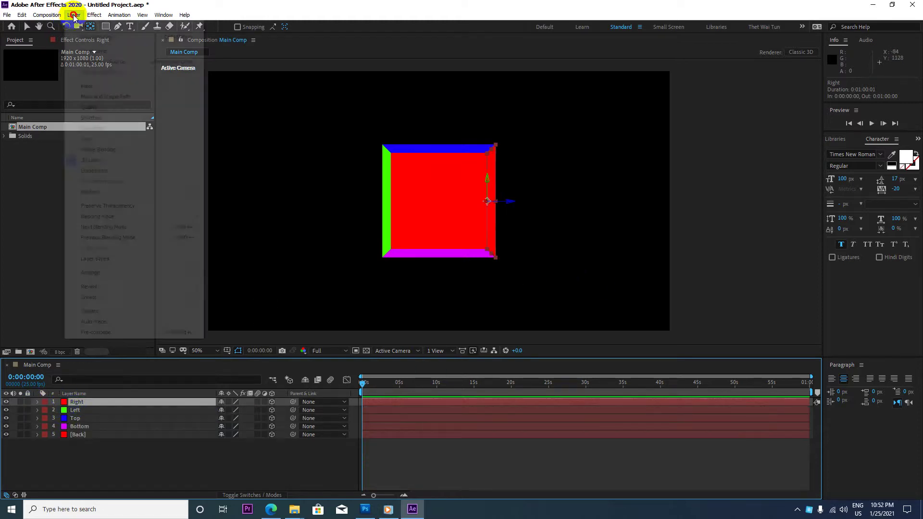
click(99, 37)
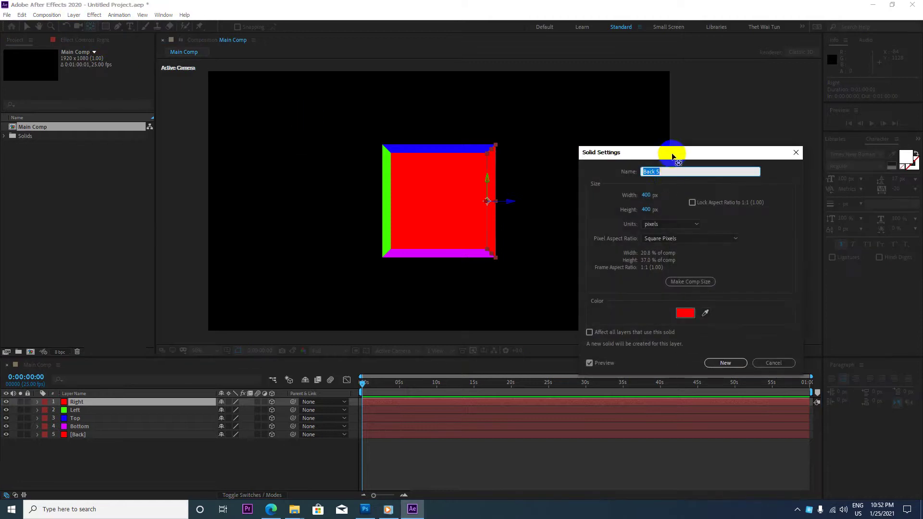
Step: Change the Right solid's colour to cyan 00BEF5 in Solid Settings
drag(673, 148, 649, 123)
click(662, 279)
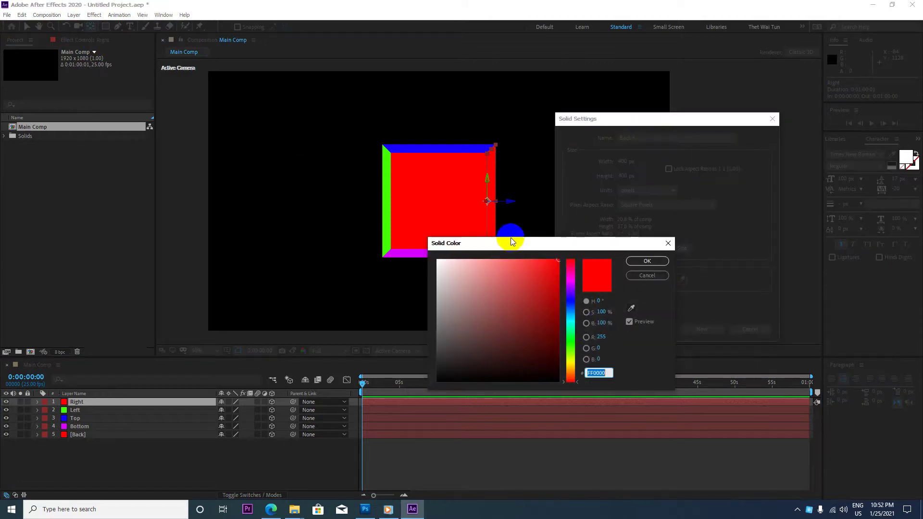
drag(496, 301, 33, 45)
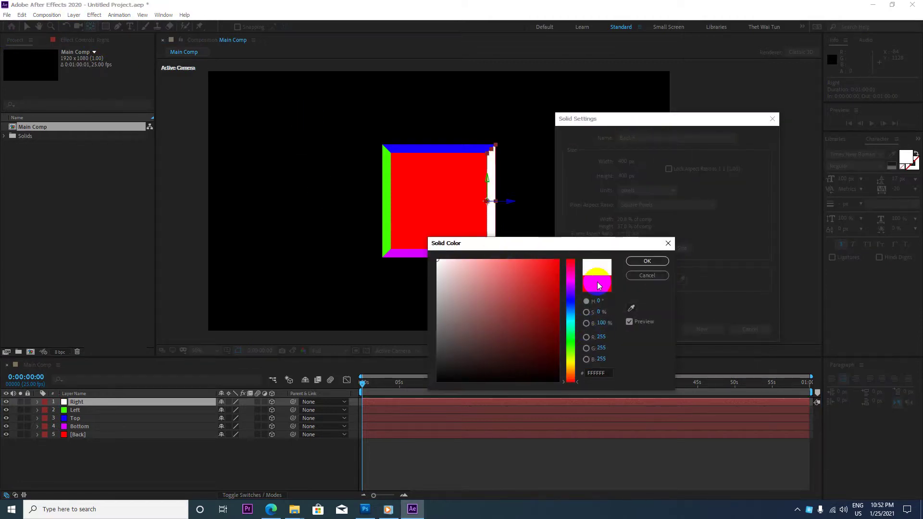
click(569, 321)
click(554, 278)
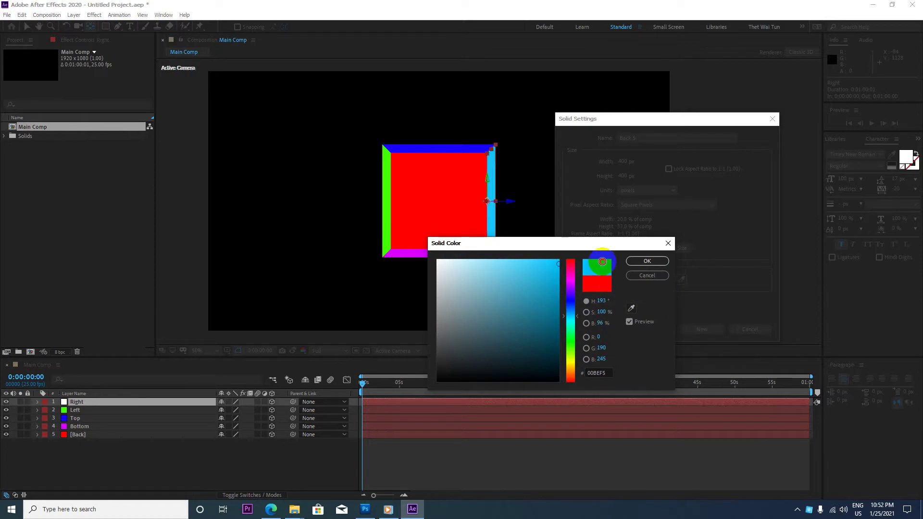
click(647, 261)
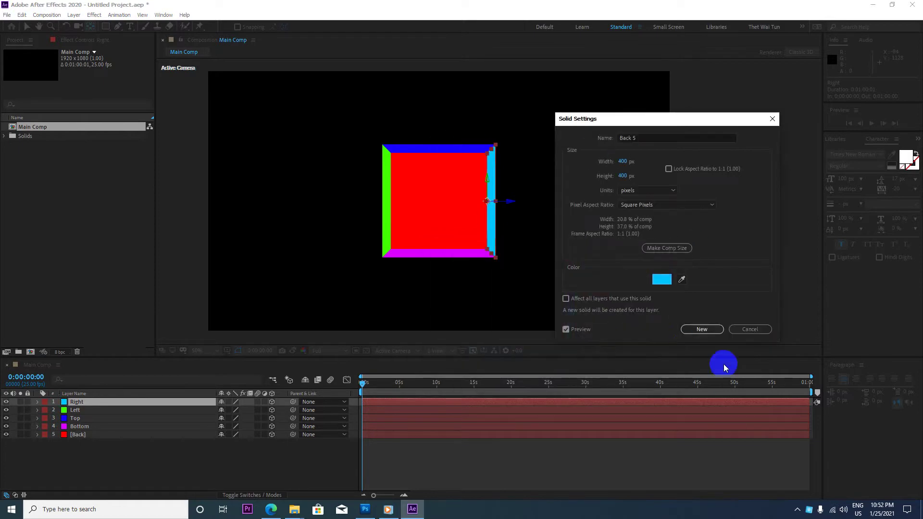
click(707, 330)
scroll(495, 228, up, 2)
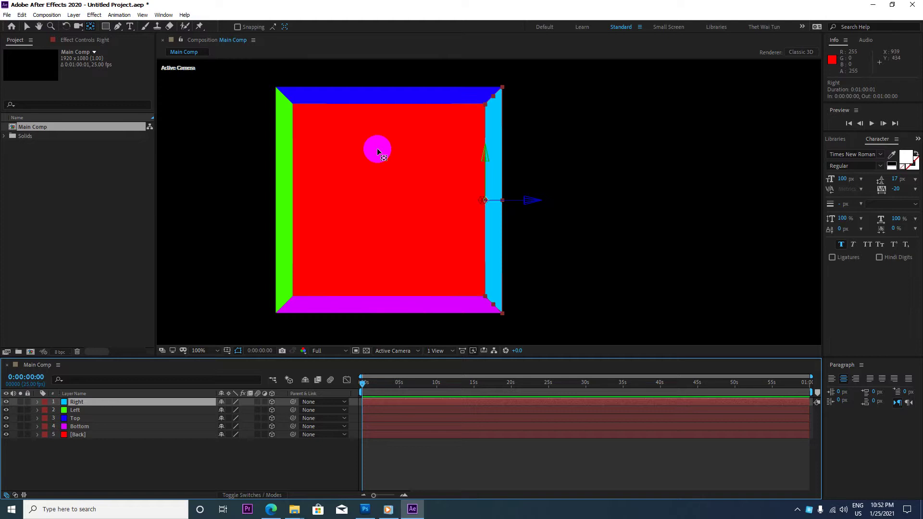
Step: Duplicate the Back solid layer from the Edit menu
click(78, 434)
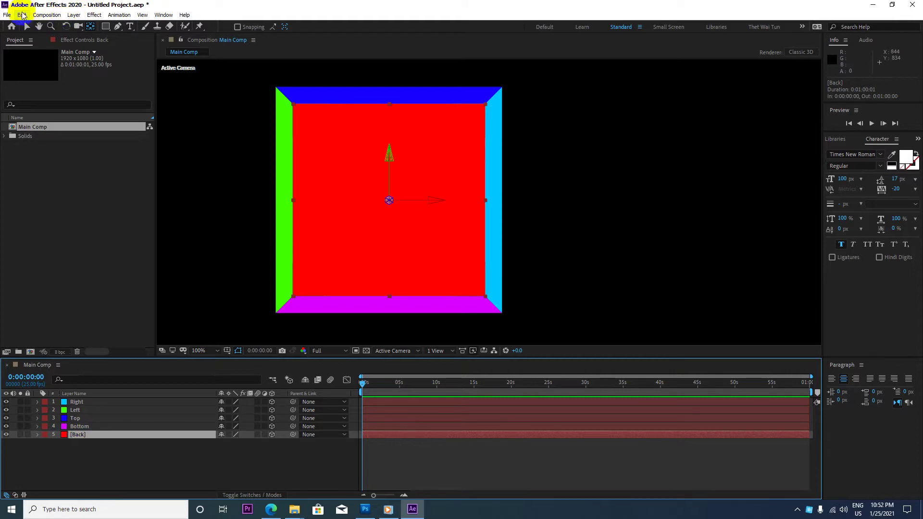
click(22, 15)
click(38, 139)
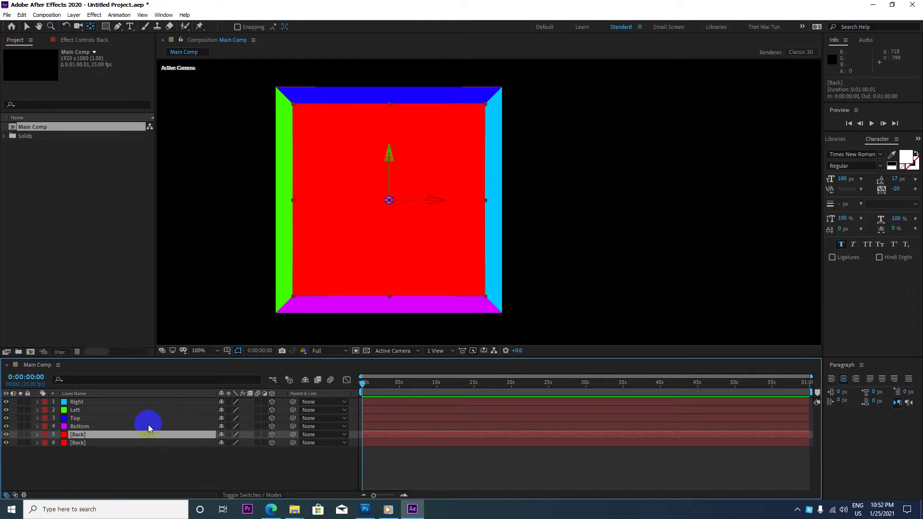
Step: Drag the duplicate Back layer to the top of the stack and rename it Front
drag(91, 437, 90, 403)
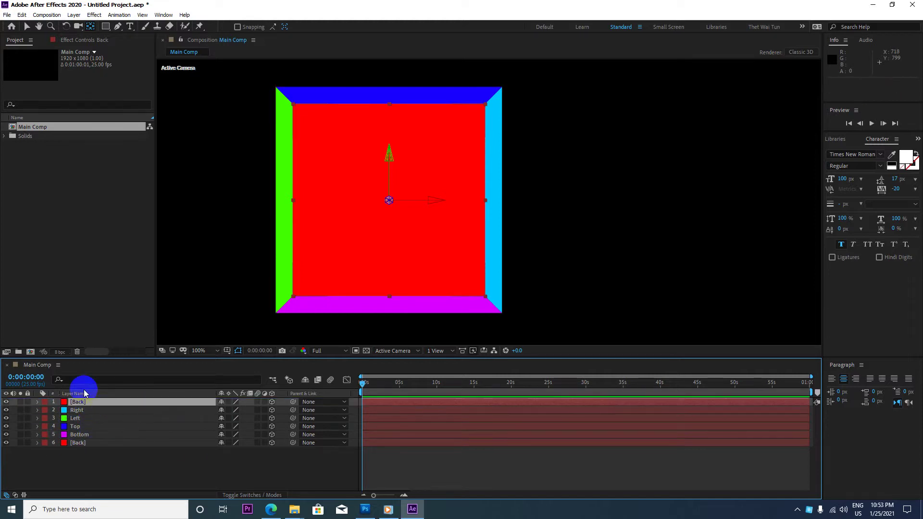
key(Return)
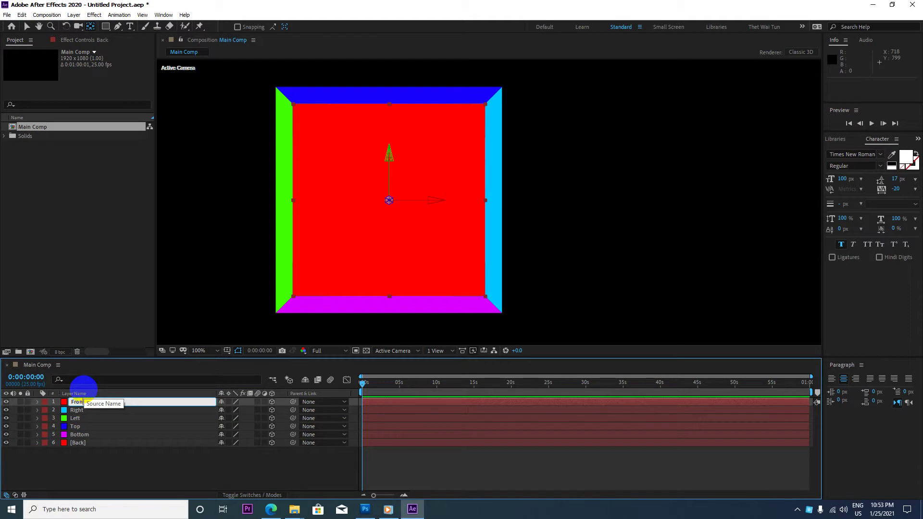
click(84, 389)
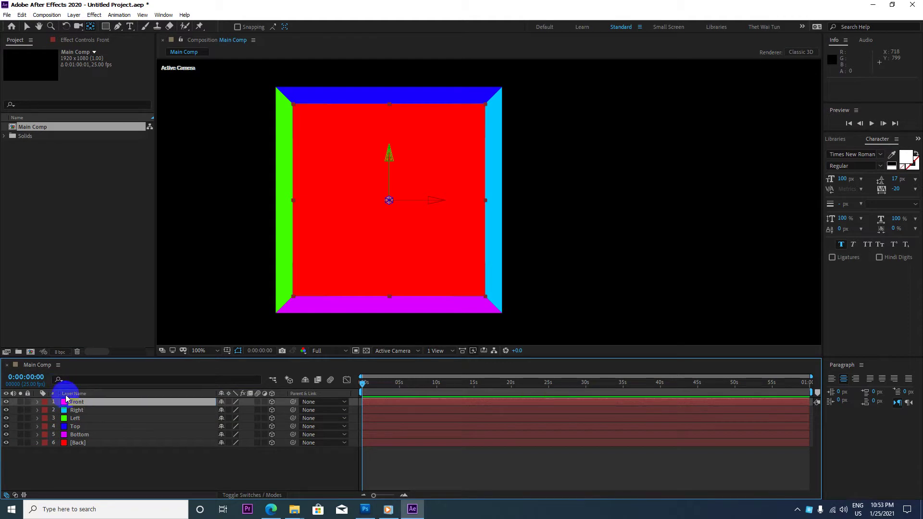
click(73, 16)
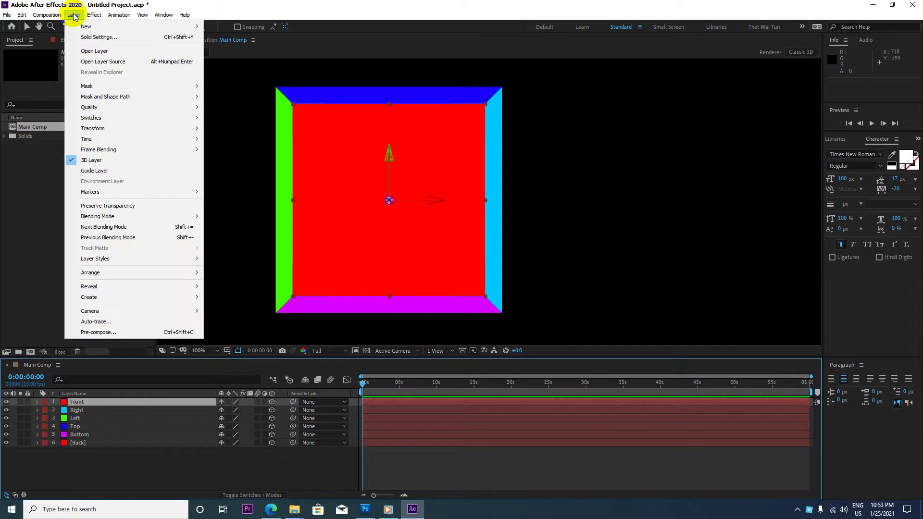
Step: Set the Front solid's colour to orange FF9600 in Solid Settings
click(99, 37)
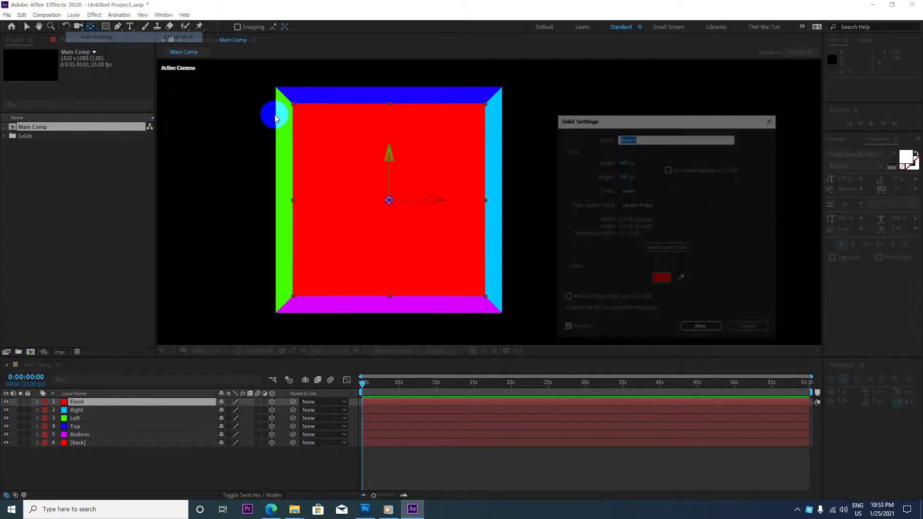
click(663, 278)
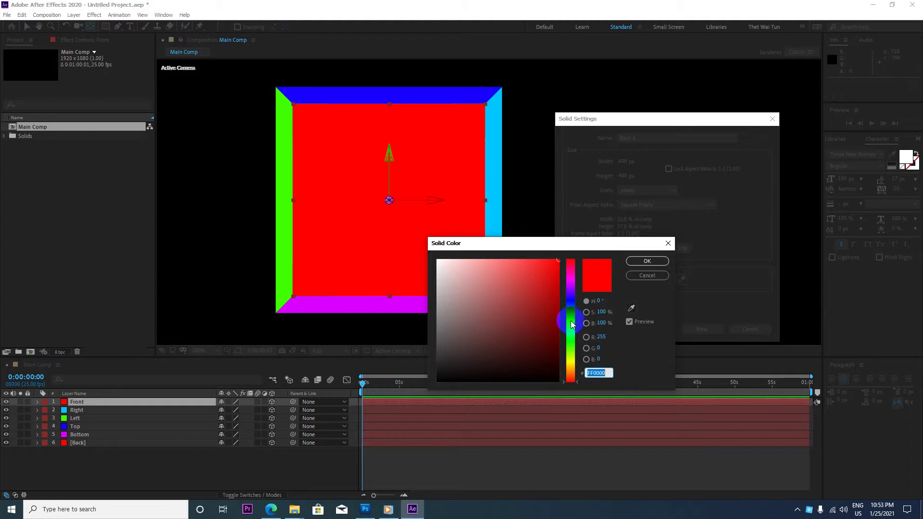
click(571, 362)
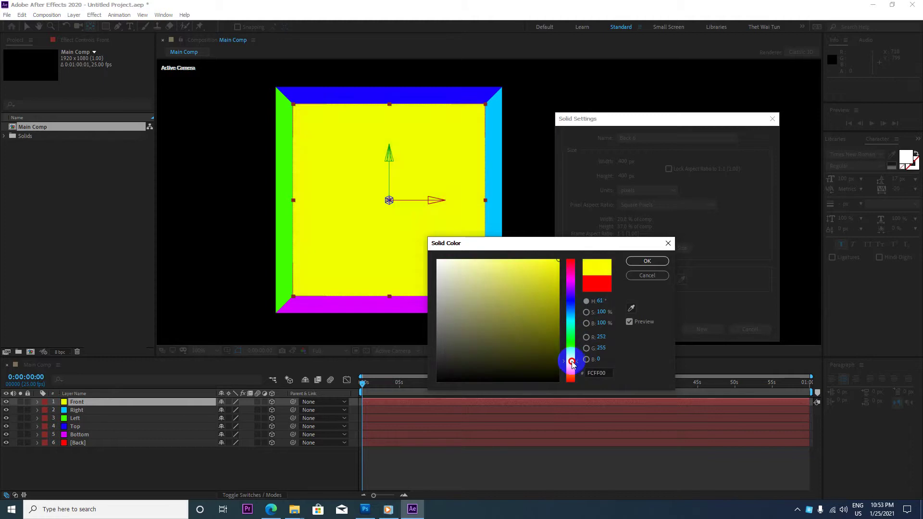
drag(571, 365, 572, 373)
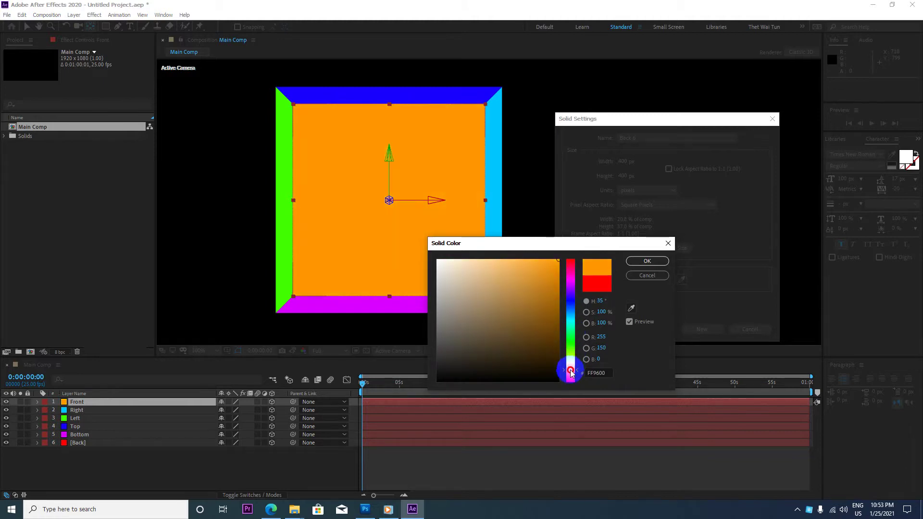
click(644, 261)
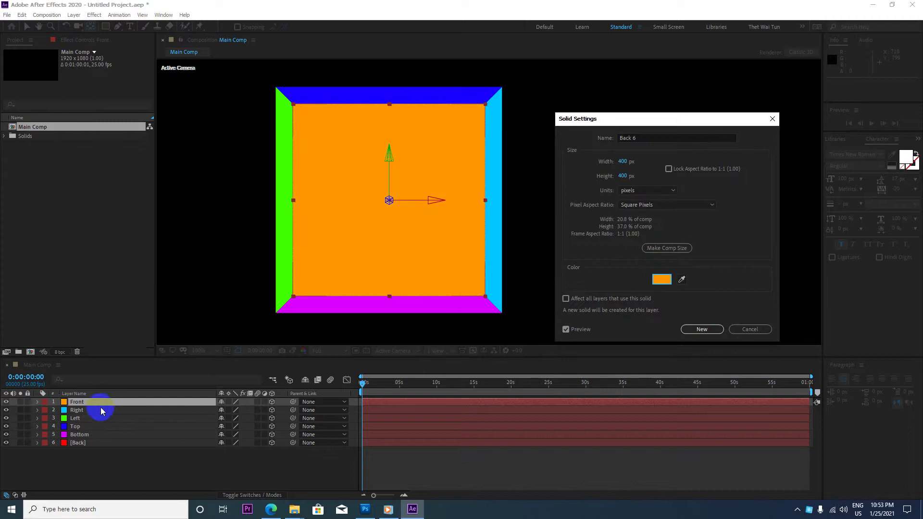
click(702, 329)
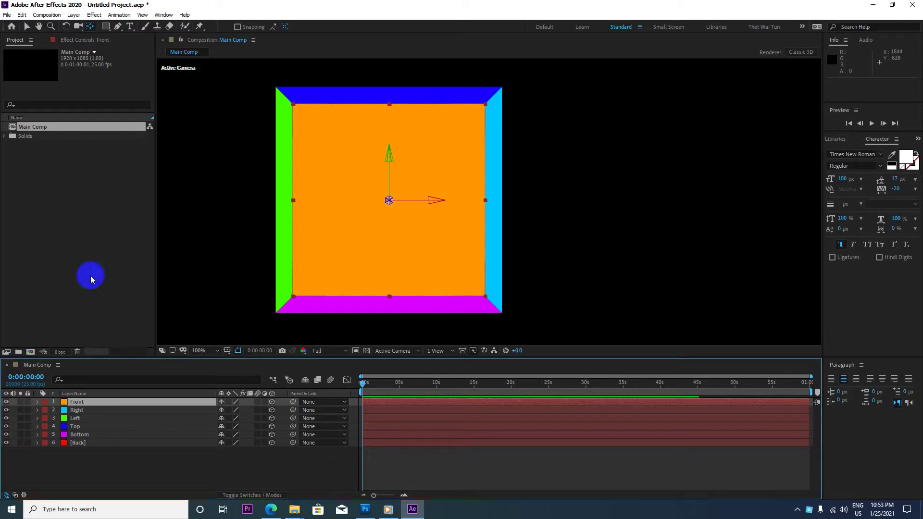
click(38, 402)
click(37, 402)
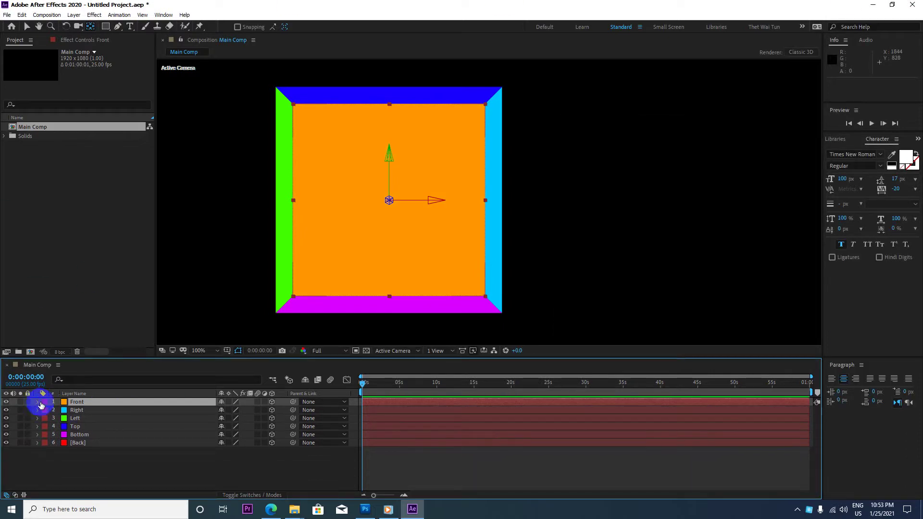
Step: Set the Front layer's anchor point Z to 400, making it 200, 200, 400
key(a)
key(shift+r)
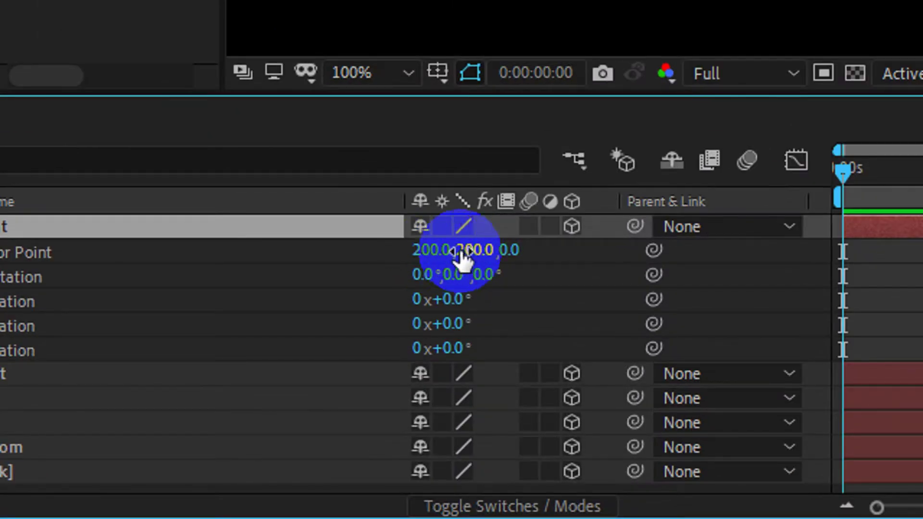
click(510, 250)
text(400)
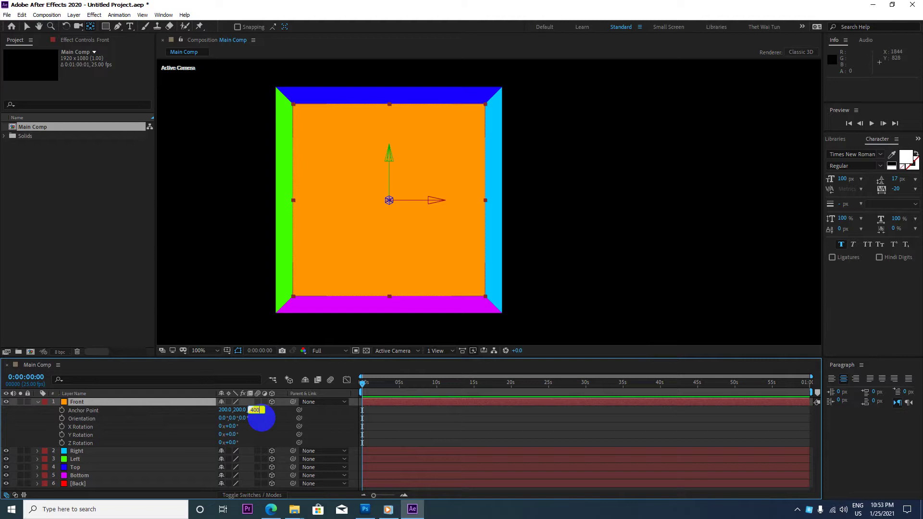
key(Return)
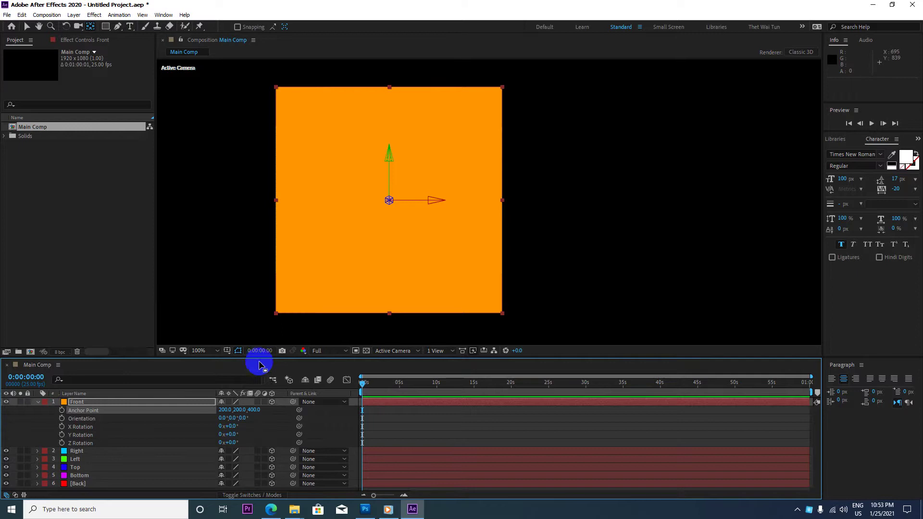
drag(263, 357, 263, 313)
scroll(418, 189, down, 2)
scroll(418, 189, down, 2)
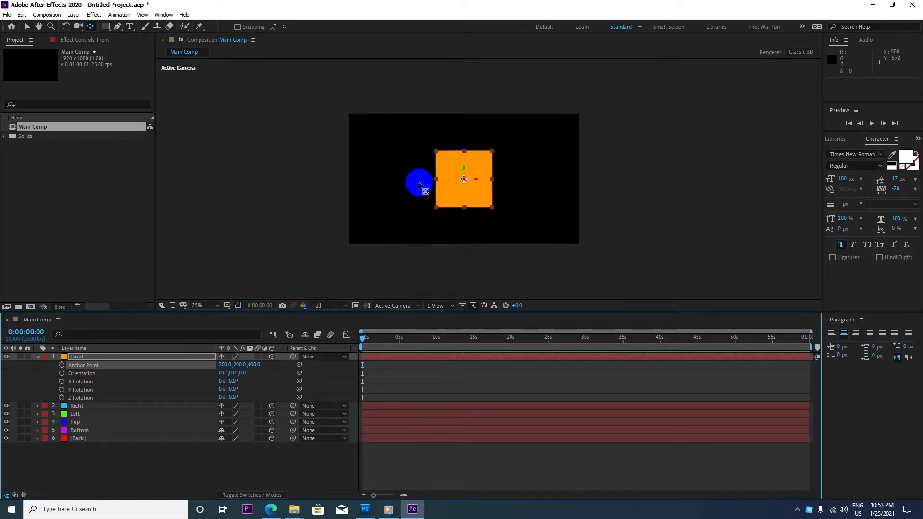
scroll(419, 186, up, 2)
scroll(419, 185, down, 2)
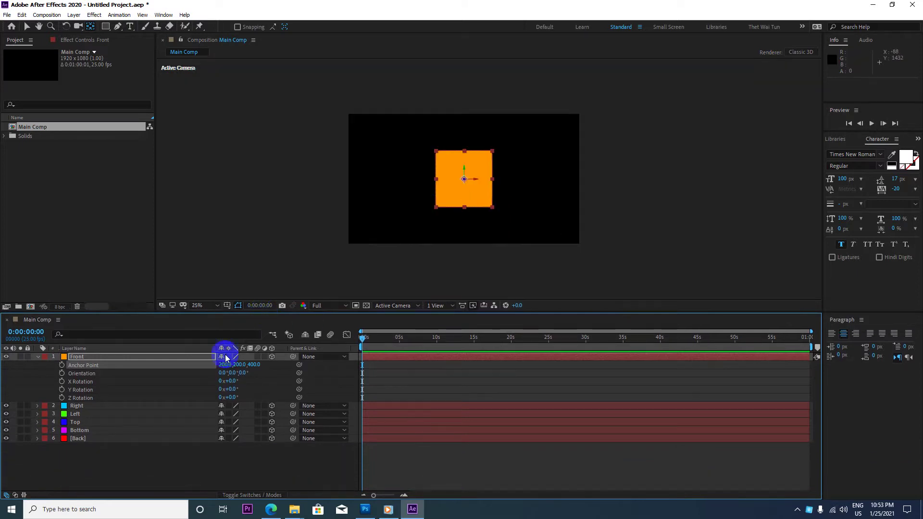
drag(279, 312, 279, 303)
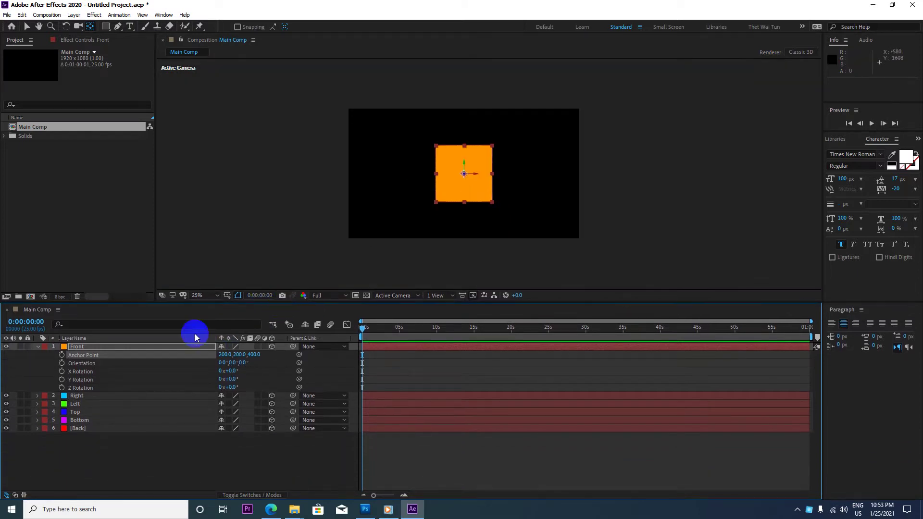
click(39, 350)
Step: Add a new Null Object layer to the comp
click(38, 348)
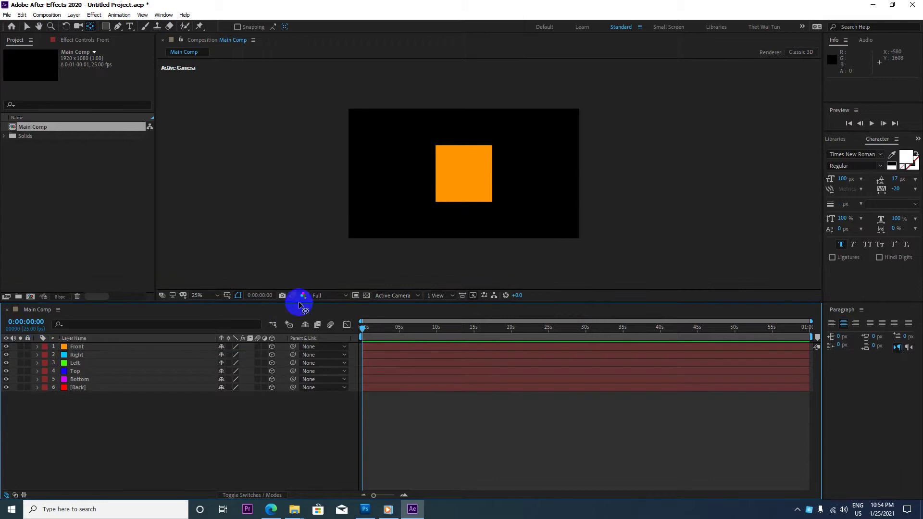
drag(360, 332, 360, 315)
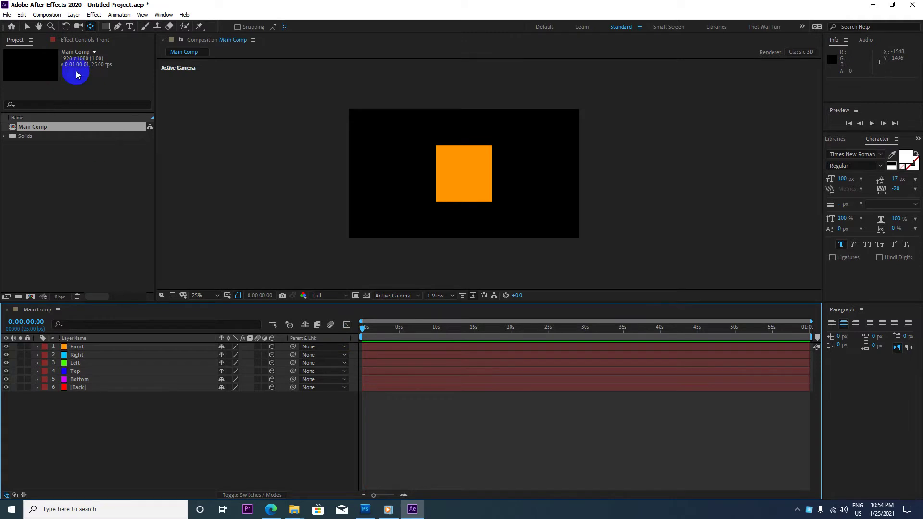
click(74, 15)
mouse_move(163, 26)
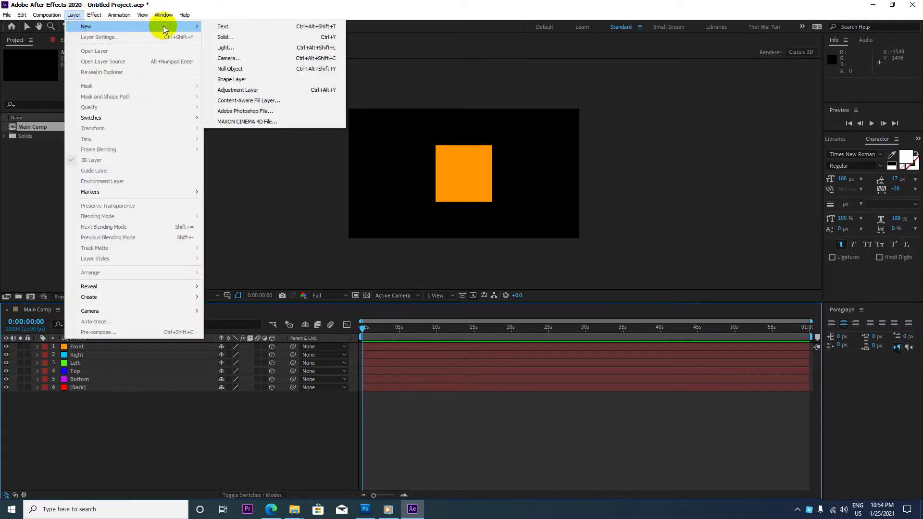
click(248, 69)
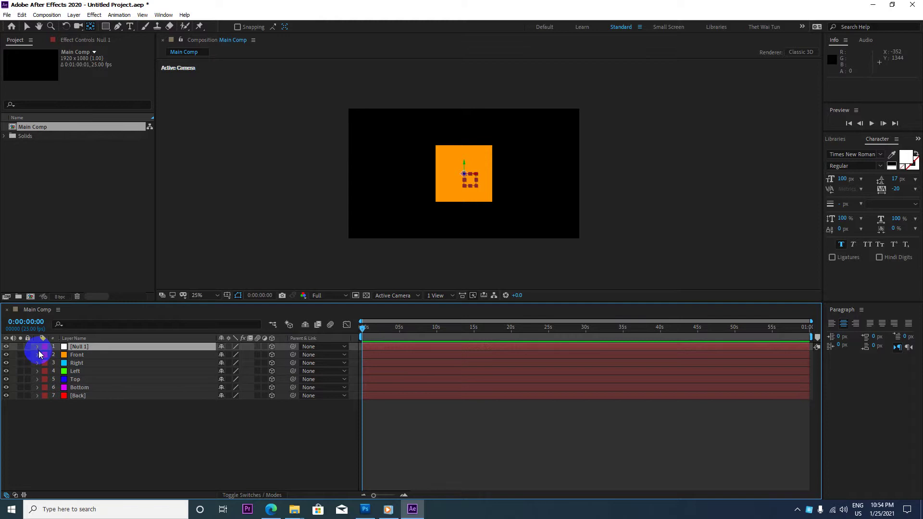
Step: Keyframe the null's rotations at 0s and set Y Rotation to 360 at the comp's end
key(r)
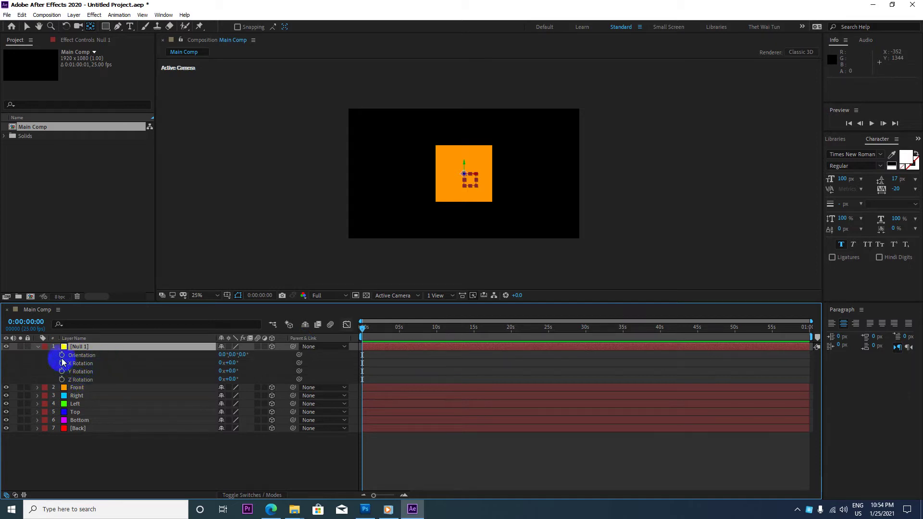
key(alt+shift+r)
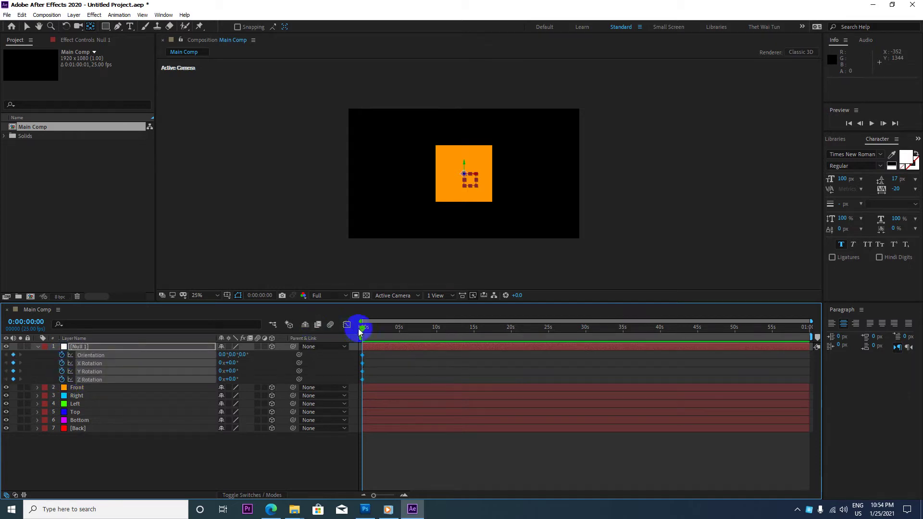
drag(362, 328, 822, 328)
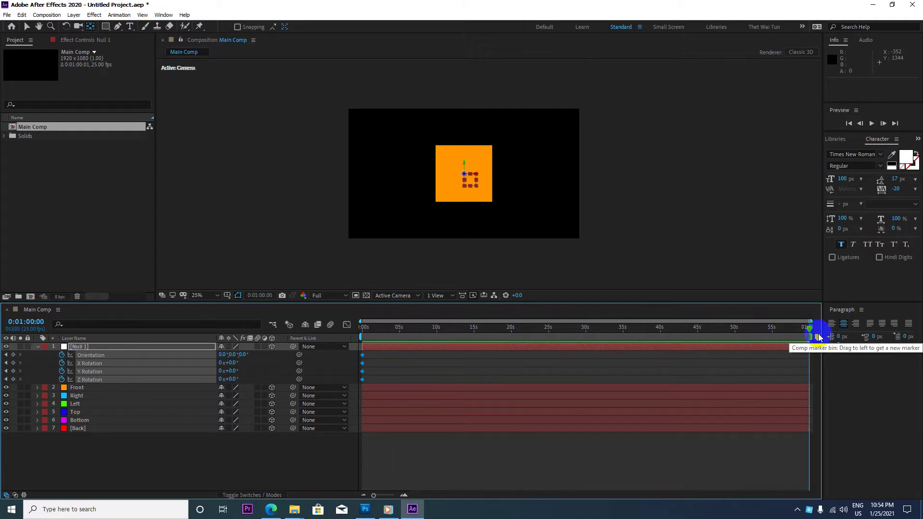
click(99, 479)
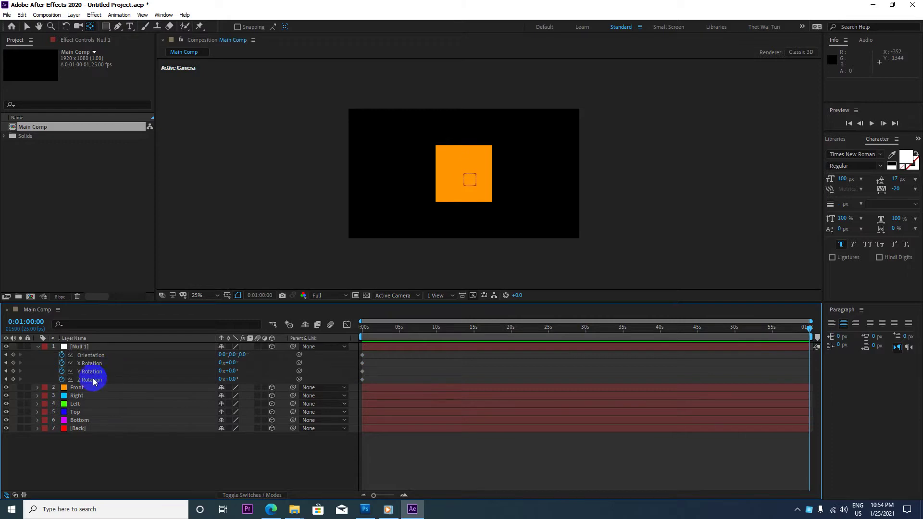
mouse_move(235, 370)
mouse_down()
mouse_move(277, 363)
mouse_move(237, 367)
mouse_up()
click(232, 371)
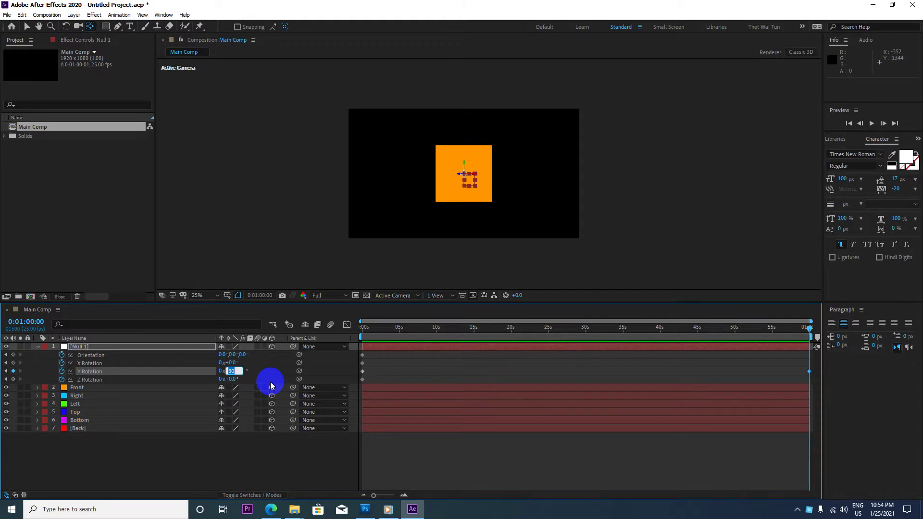
text(360)
key(Return)
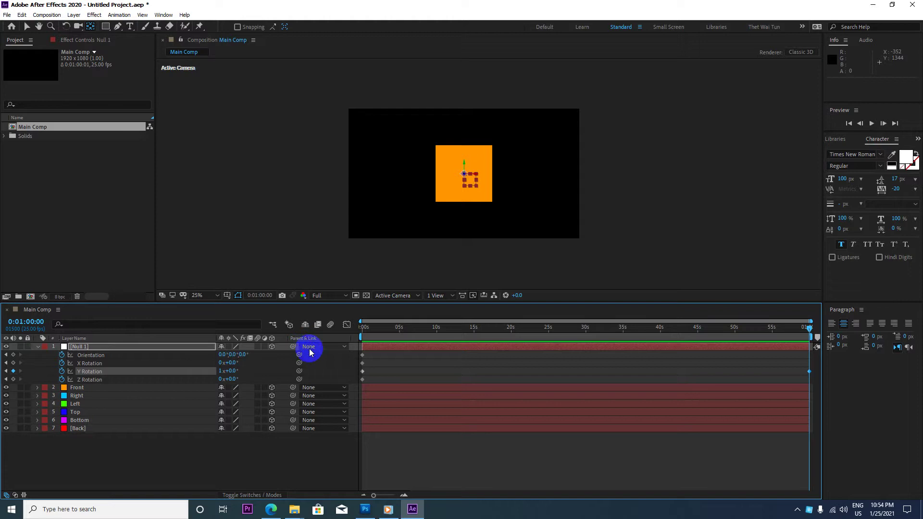
click(38, 347)
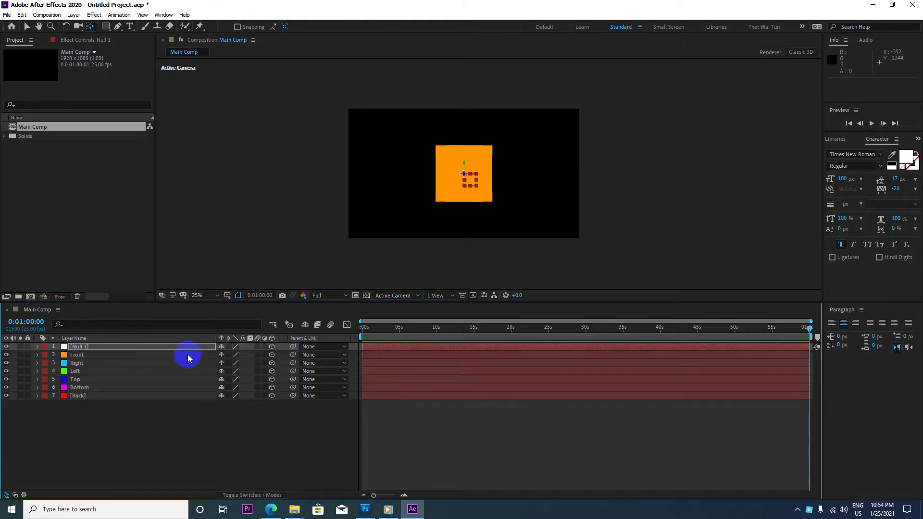
Step: Pick-whip the six face layers to Null 1, rename it 3D Cube Rotation, and play from the start
drag(72, 420, 79, 359)
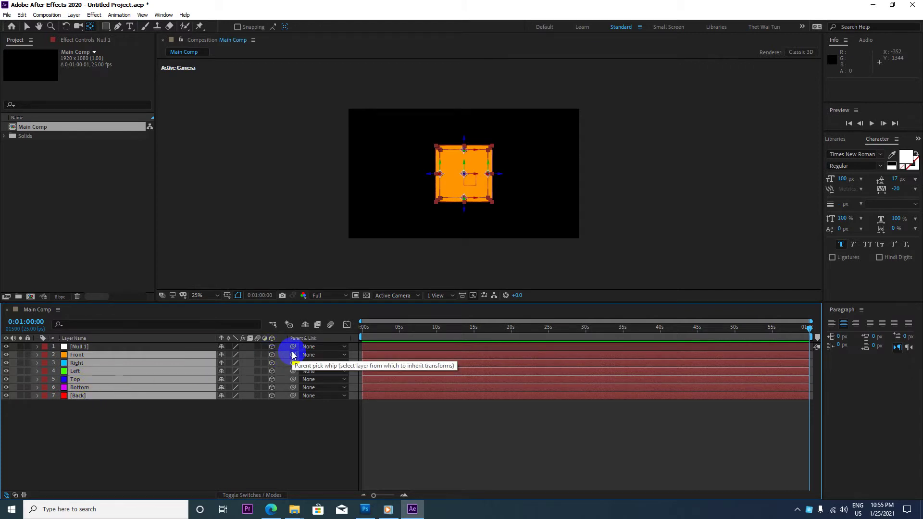
drag(293, 355, 91, 347)
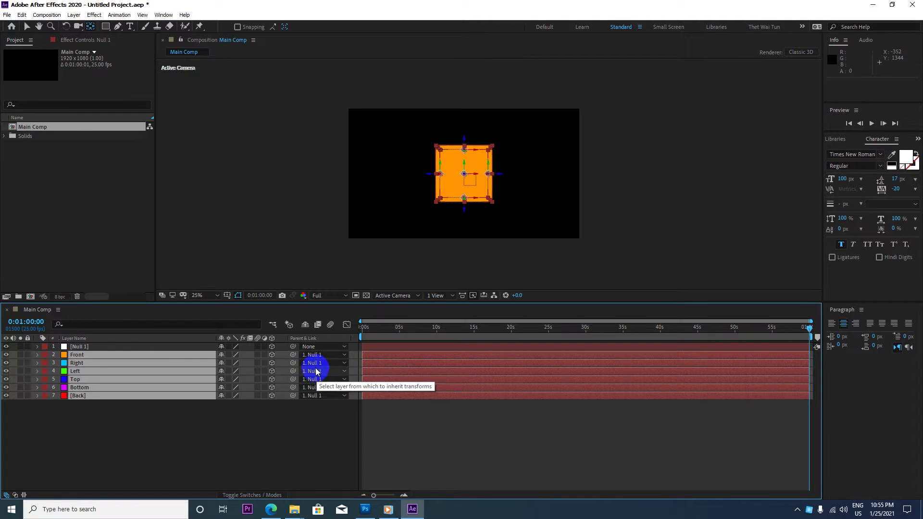
click(79, 347)
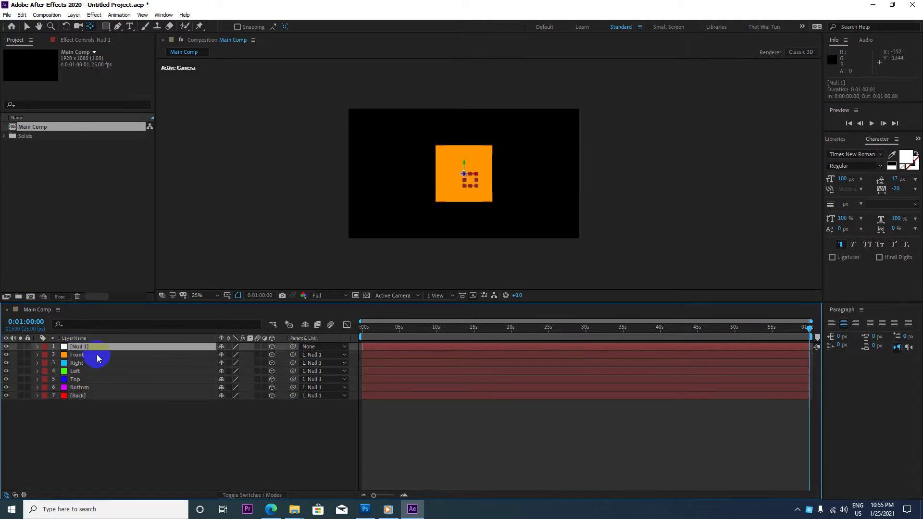
key(Return)
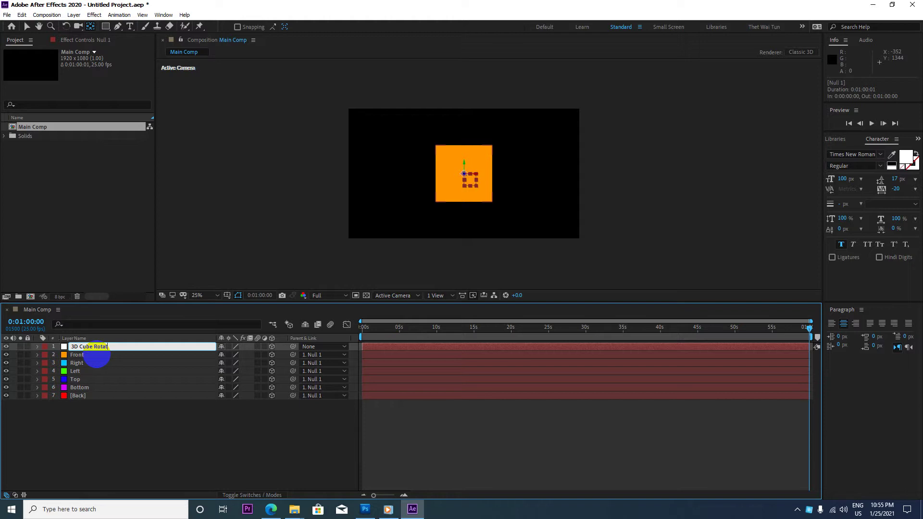
key(Return)
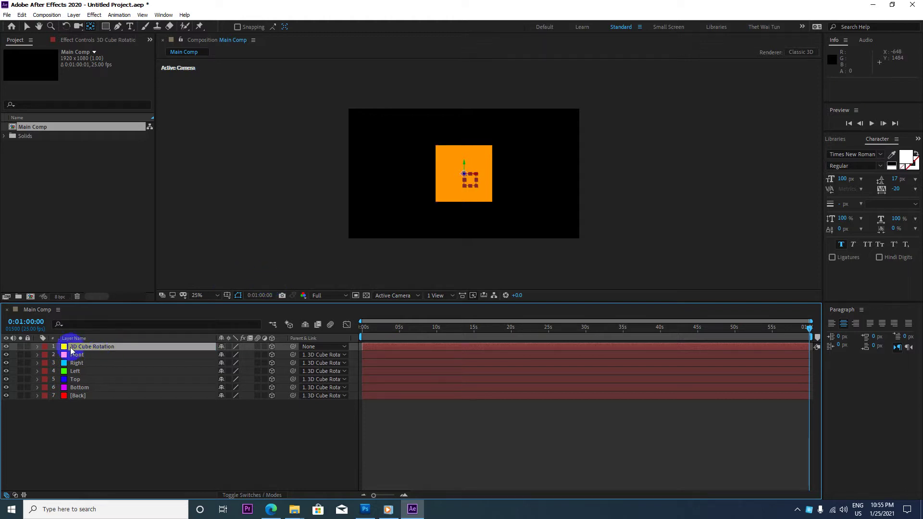
key(Home)
key(space)
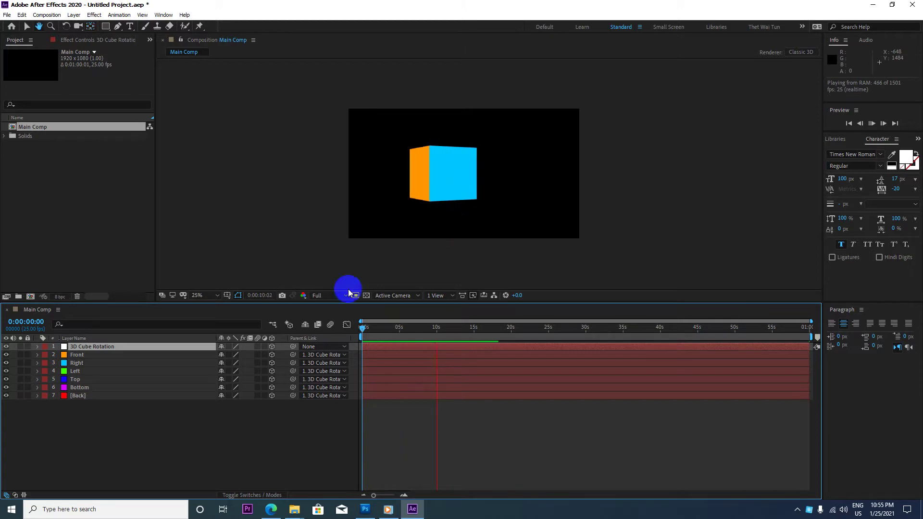
Step: Set the preview resolution to Quarter and replay the cube from the start
click(332, 296)
click(334, 350)
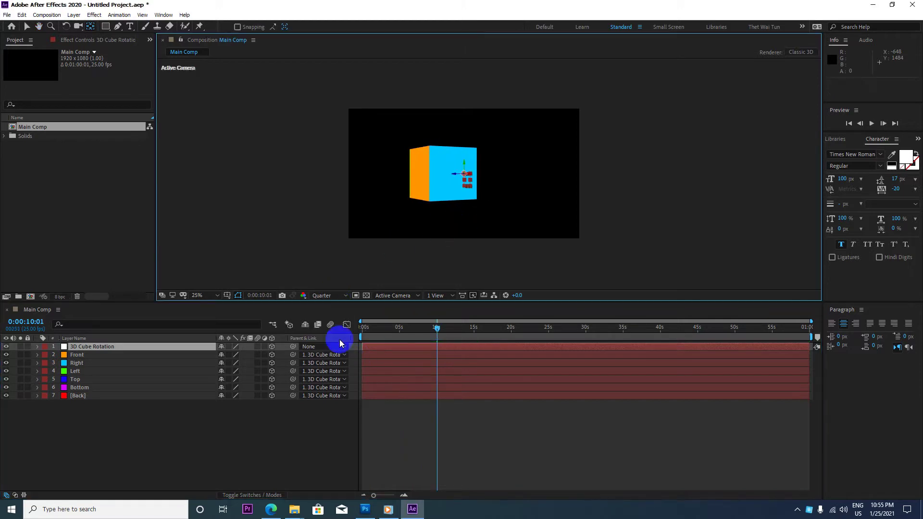
drag(433, 331, 354, 325)
key(space)
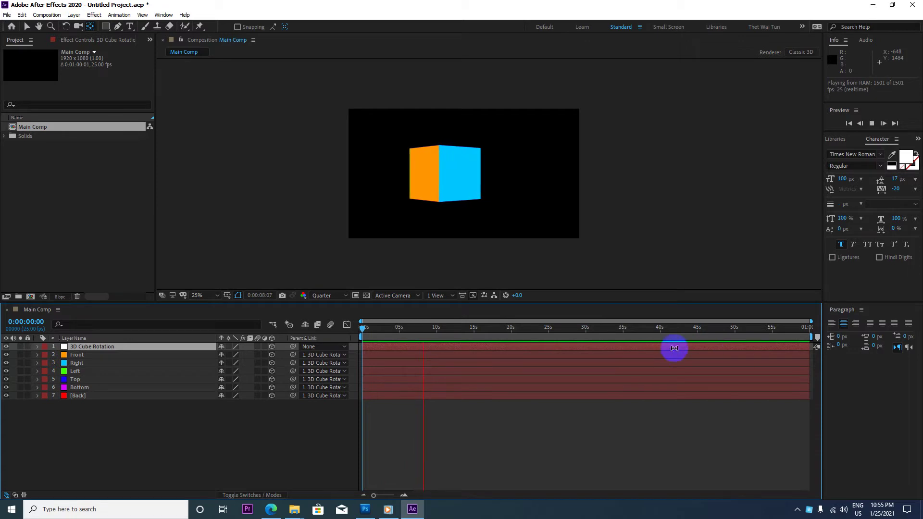
key(space)
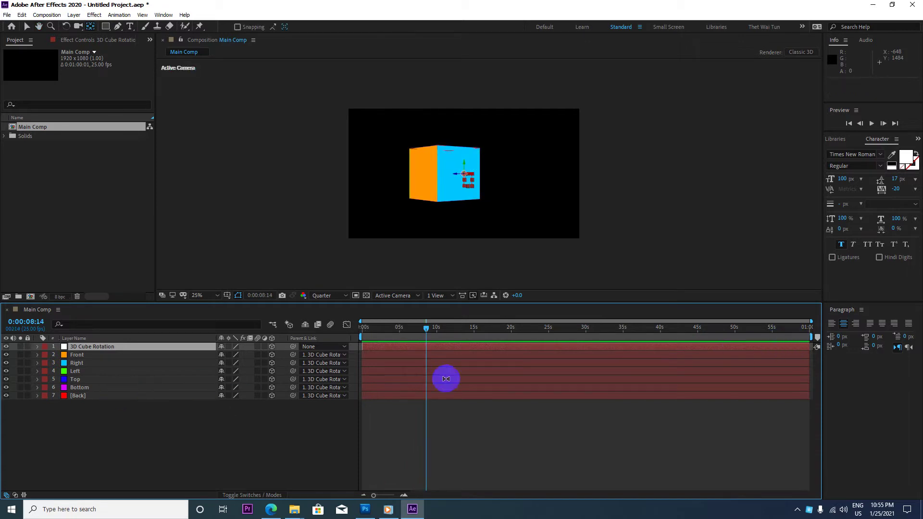
Step: Show the 3D Cube Rotation layer's rotation keyframes
click(119, 423)
click(84, 348)
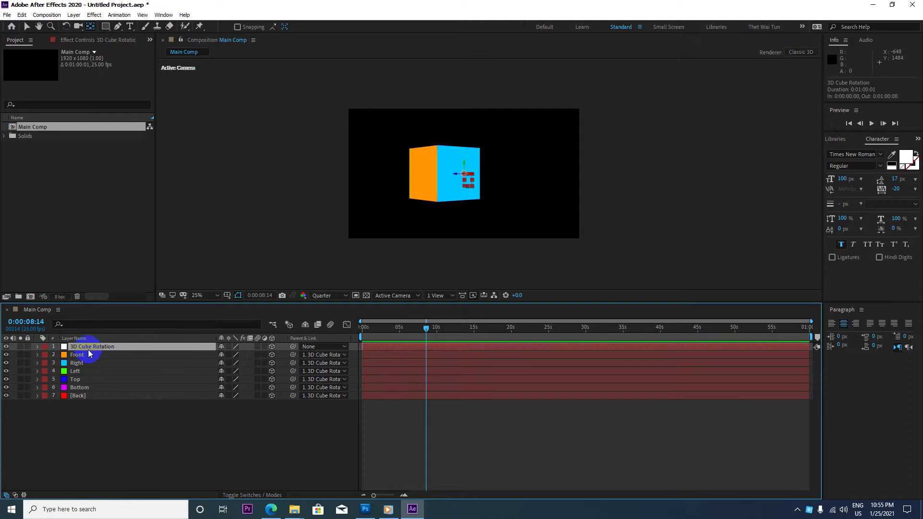
key(r)
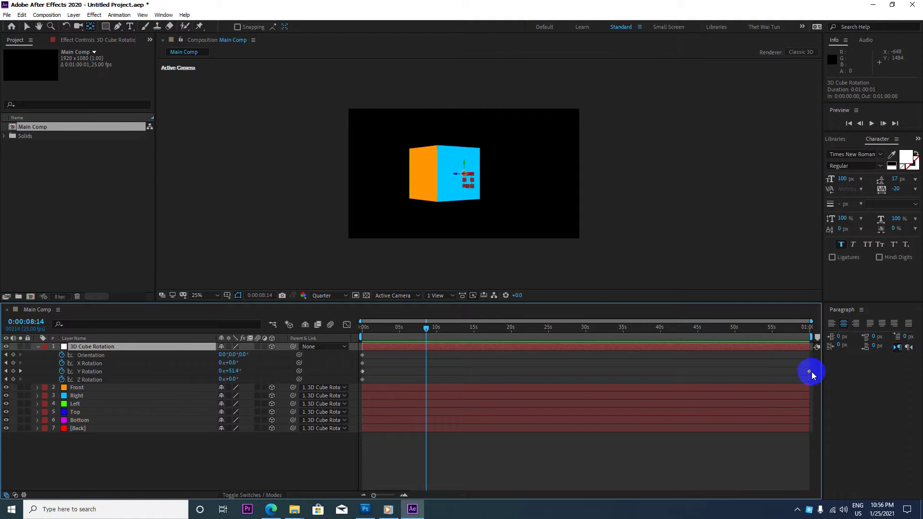
Step: Move the final Y Rotation keyframe to about 5 seconds and preview from the start
drag(810, 372, 399, 371)
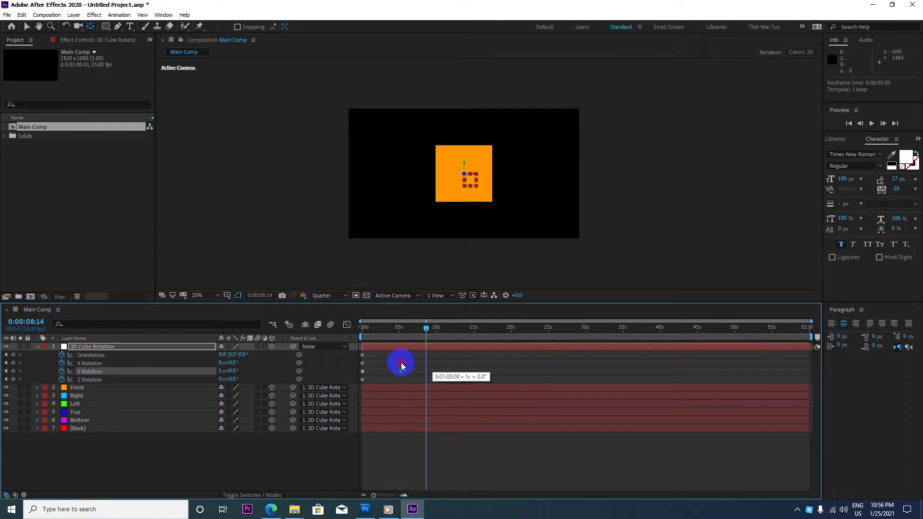
drag(424, 325, 340, 334)
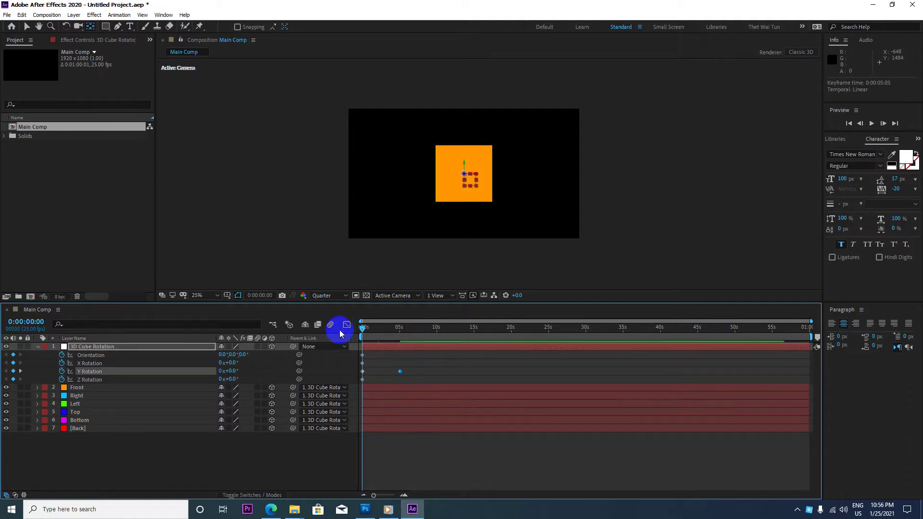
key(space)
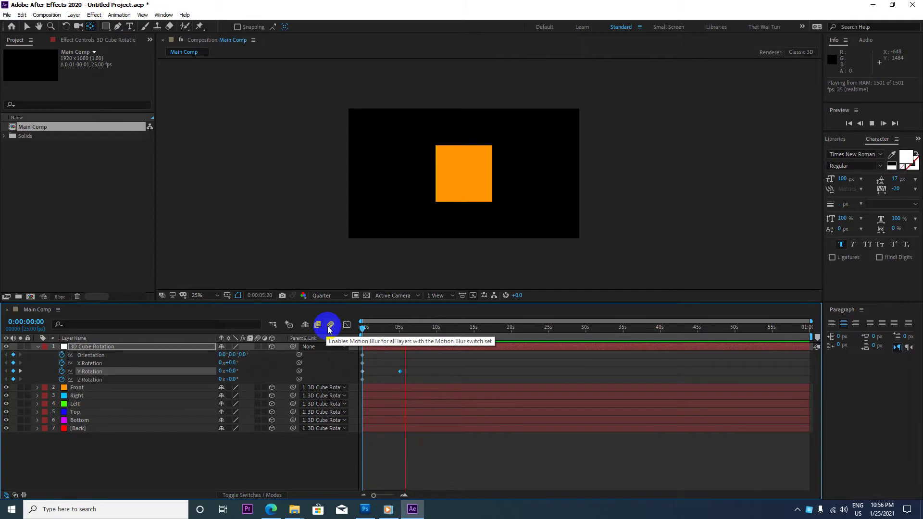
key(space)
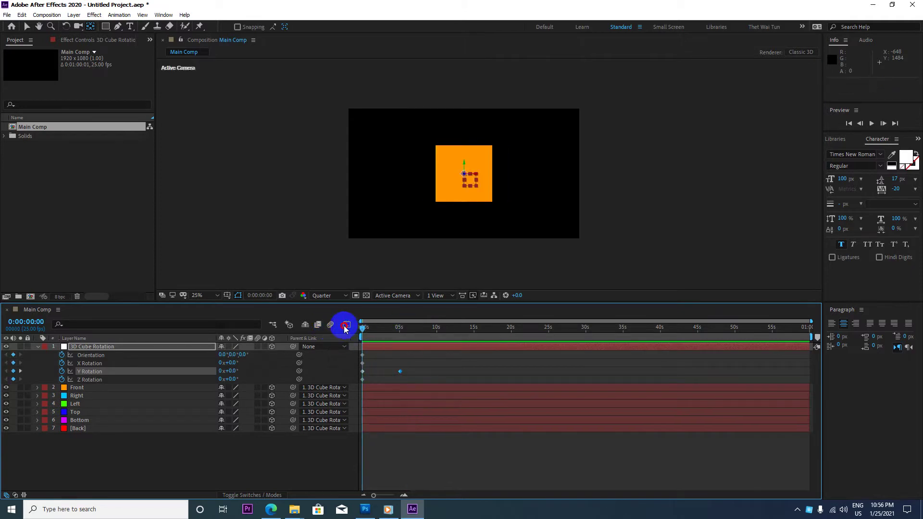
Step: Scrub through the faster rotation to about 5 seconds, then dismiss the save dialog
click(366, 328)
mouse_move(369, 330)
mouse_down()
mouse_move(406, 331)
mouse_move(345, 331)
mouse_move(403, 333)
mouse_move(346, 335)
mouse_move(412, 344)
mouse_move(361, 344)
mouse_move(418, 344)
mouse_up()
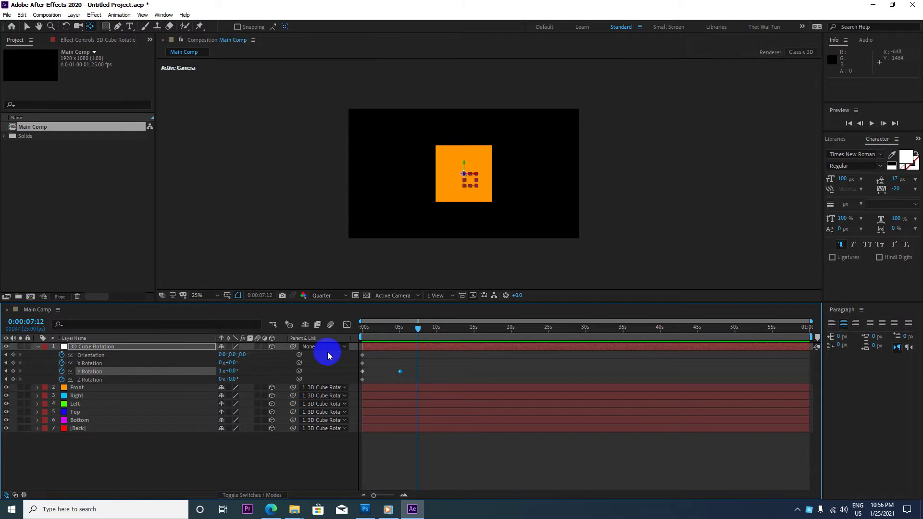
key(ctrl+s)
key(Escape)
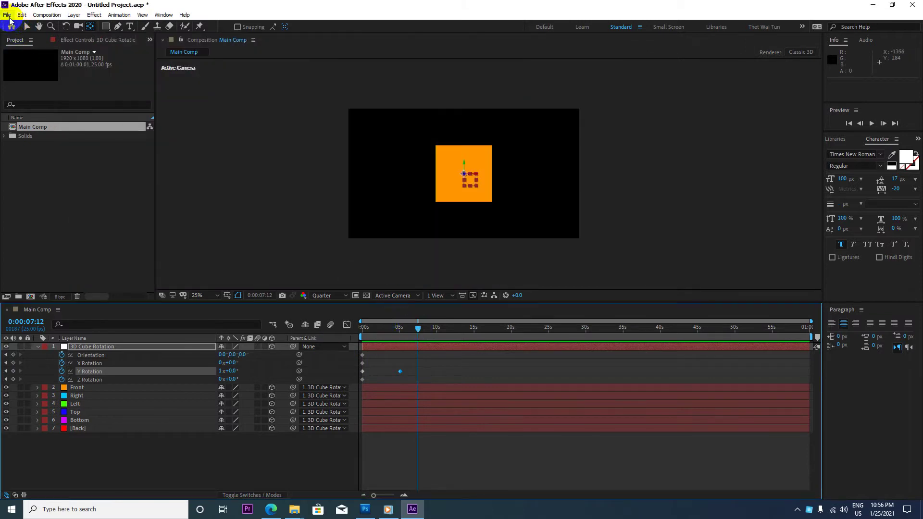
Step: Open File > Save As and navigate into the 030_3D Cube folder
click(7, 15)
mouse_move(28, 117)
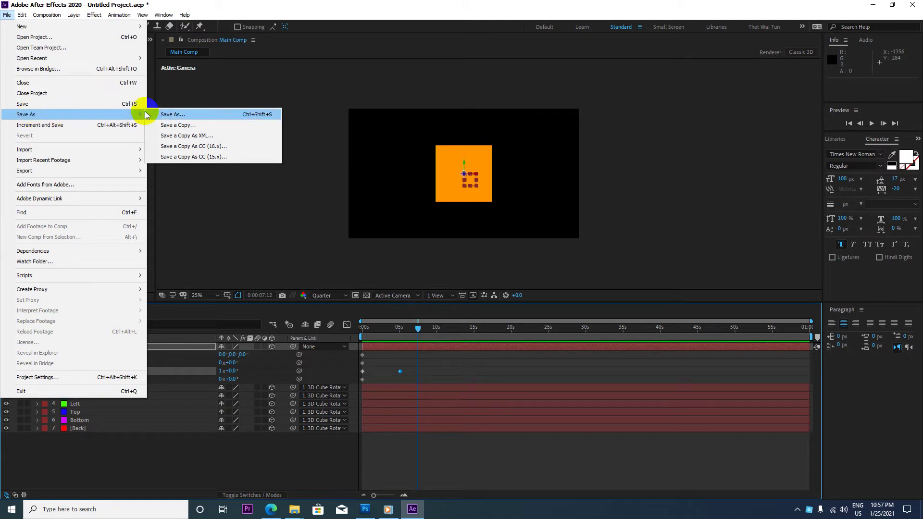
click(52, 106)
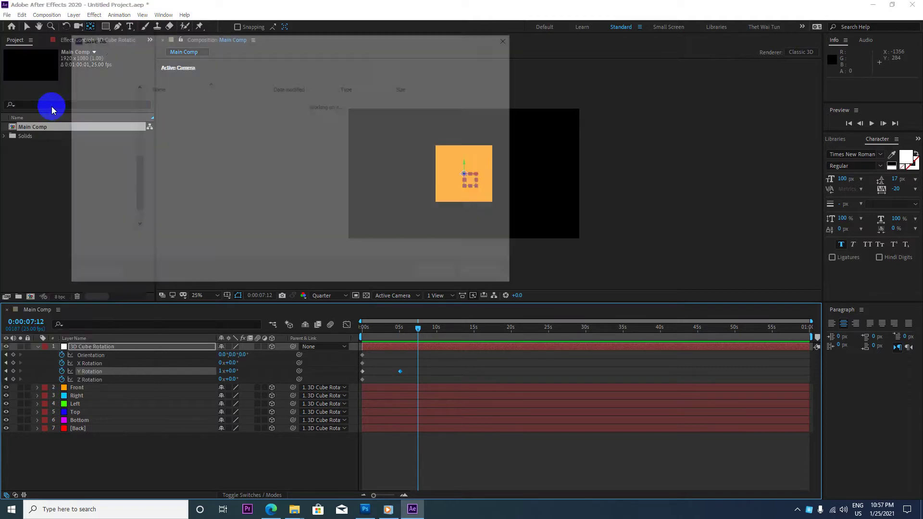
click(109, 54)
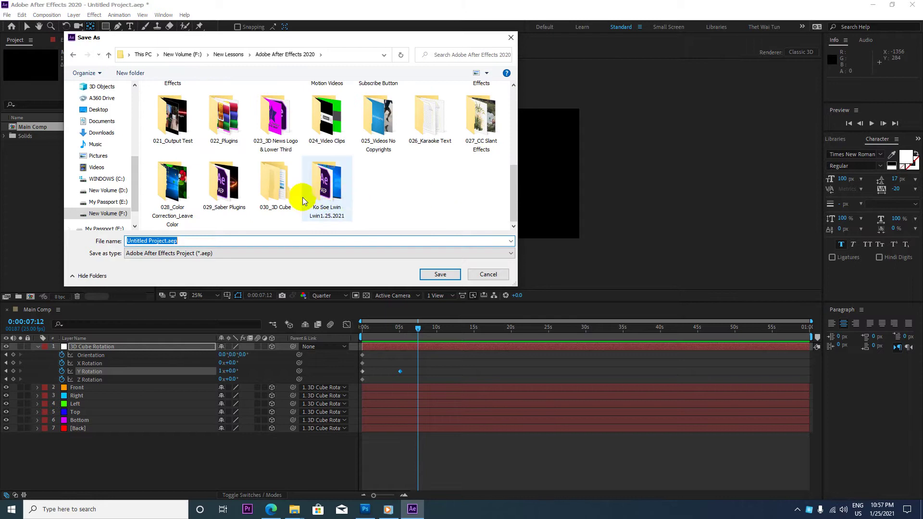
double_click(275, 184)
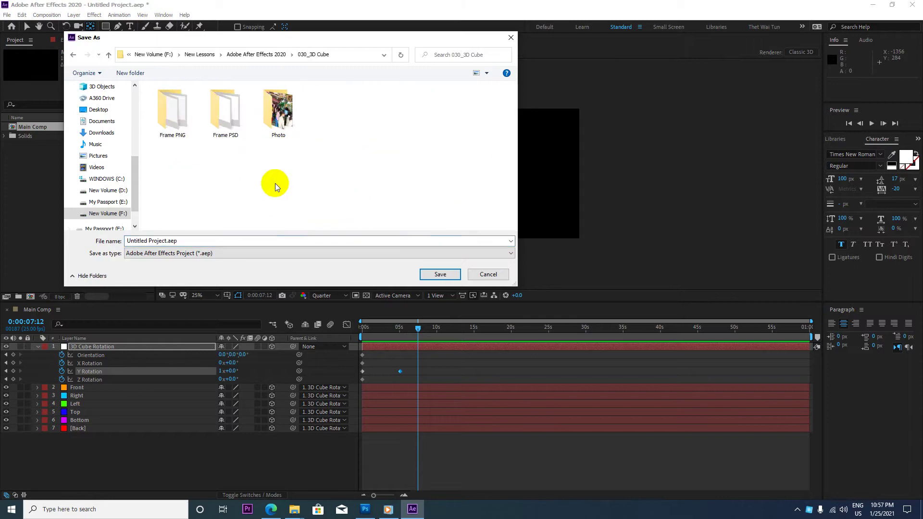
Step: Create a new folder named Projects there and open it
right_click(217, 160)
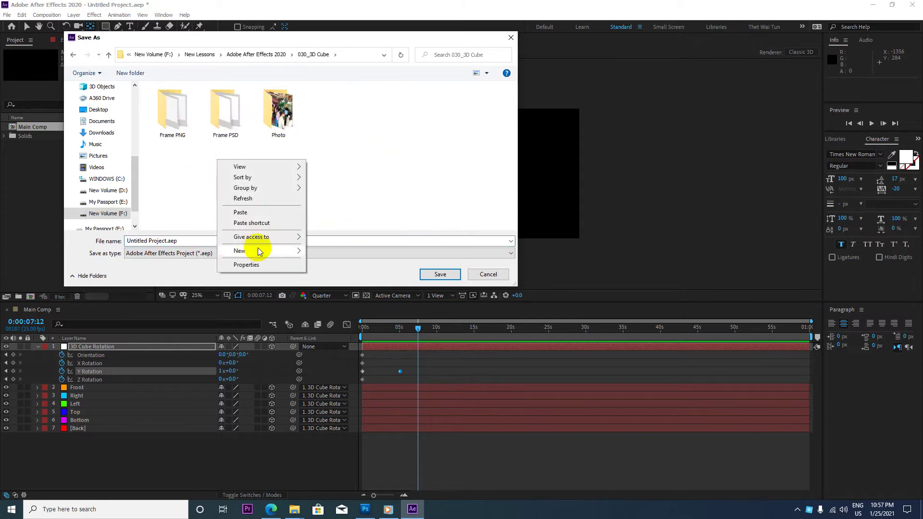
mouse_move(296, 250)
click(332, 250)
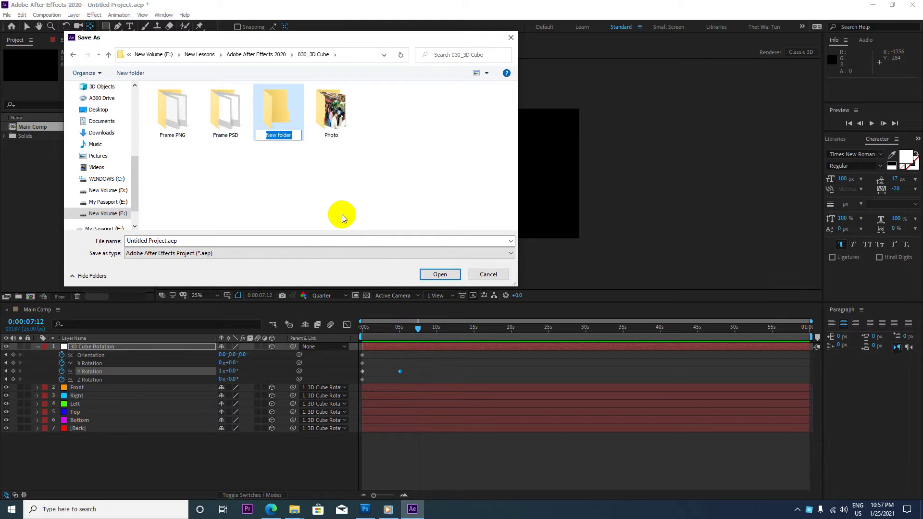
text(Proj)
text(ects)
key(Return)
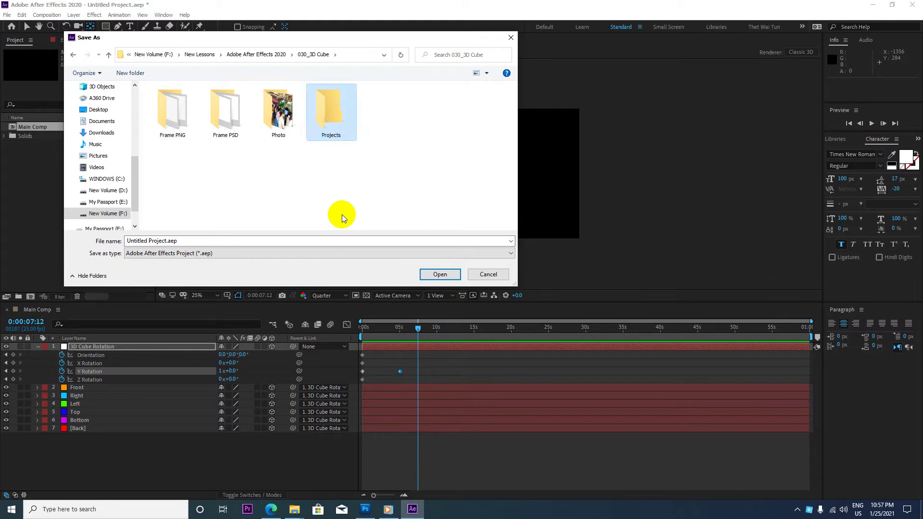
key(Return)
Step: Save the project as 3D Cube.aep and bring the Cube Box Test video to the front
triple_click(166, 243)
text(3D Cube)
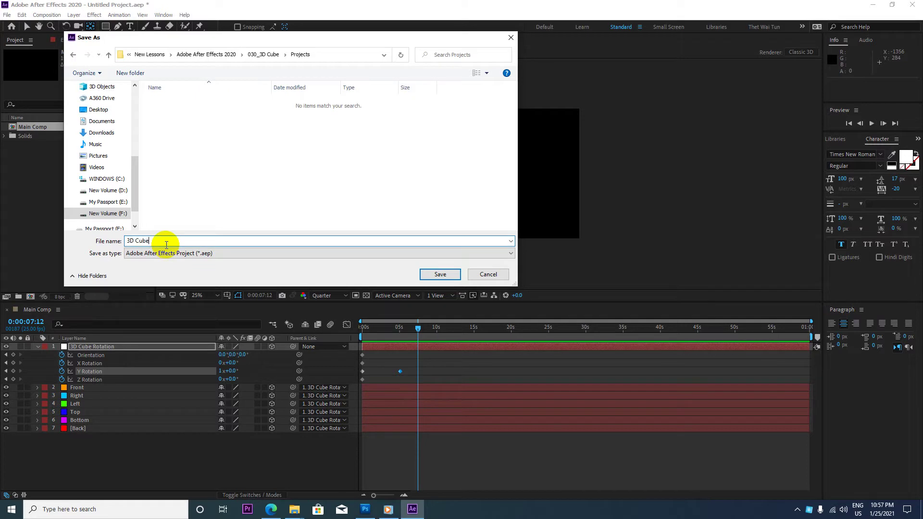
click(434, 274)
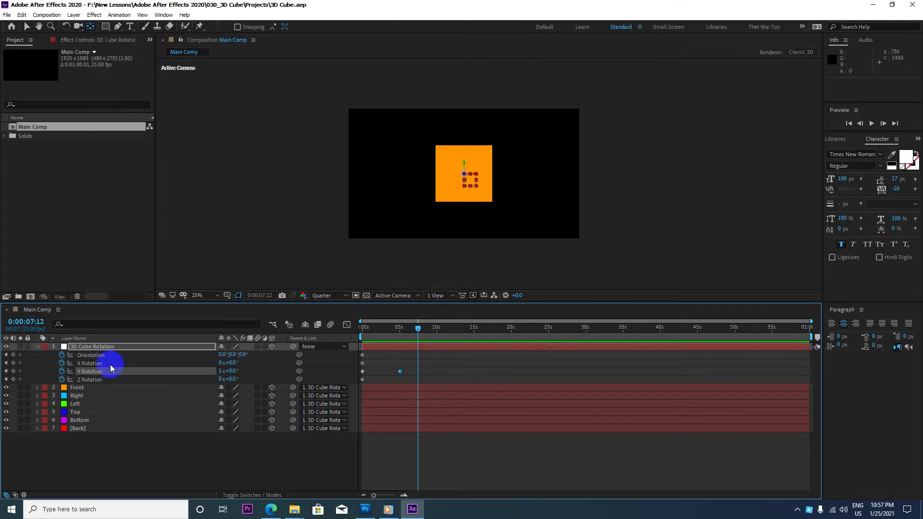
click(39, 347)
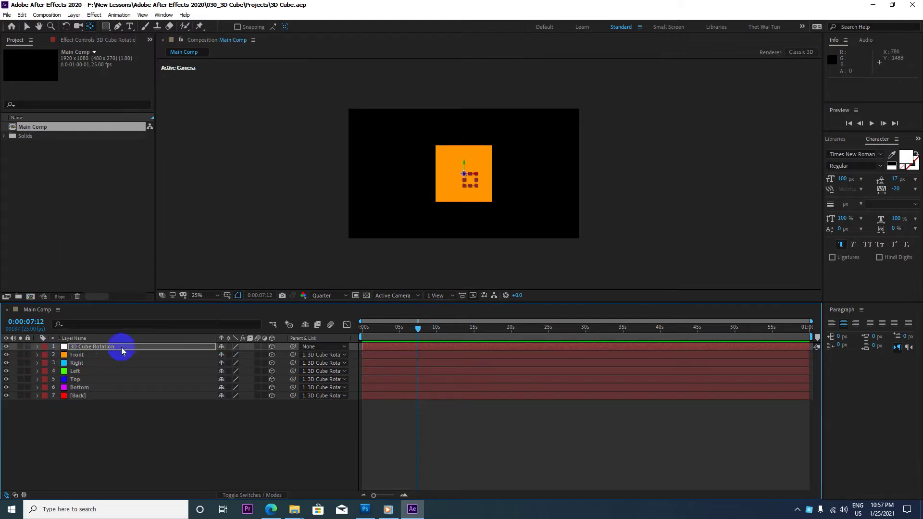
click(388, 508)
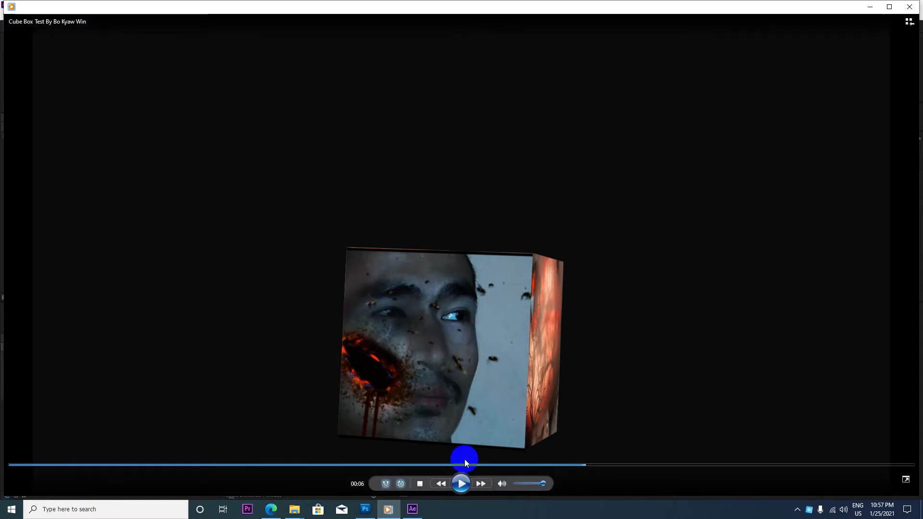
Step: Play the Cube Box Test example video, then minimize Windows Media Player
click(427, 393)
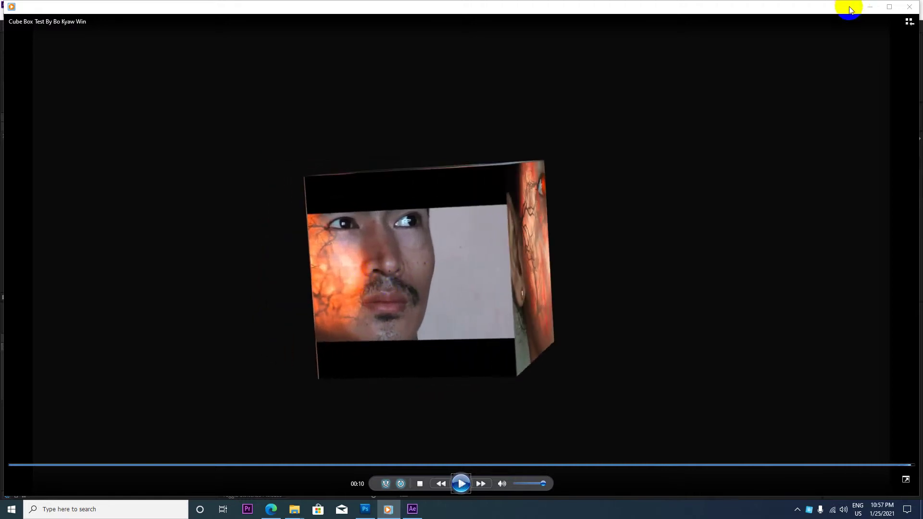
click(870, 7)
scroll(452, 194, up, 2)
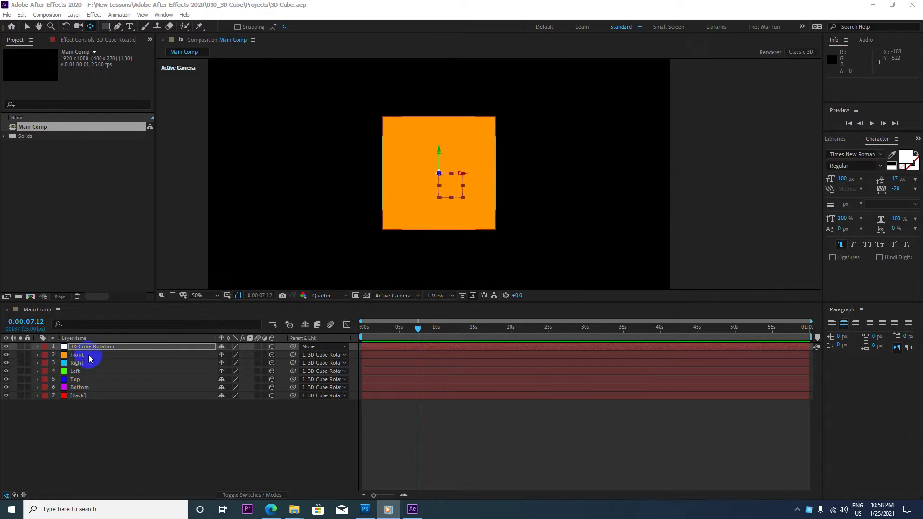
Step: Pre-compose the Front face layer into a new comp, Front Comp 1
click(107, 356)
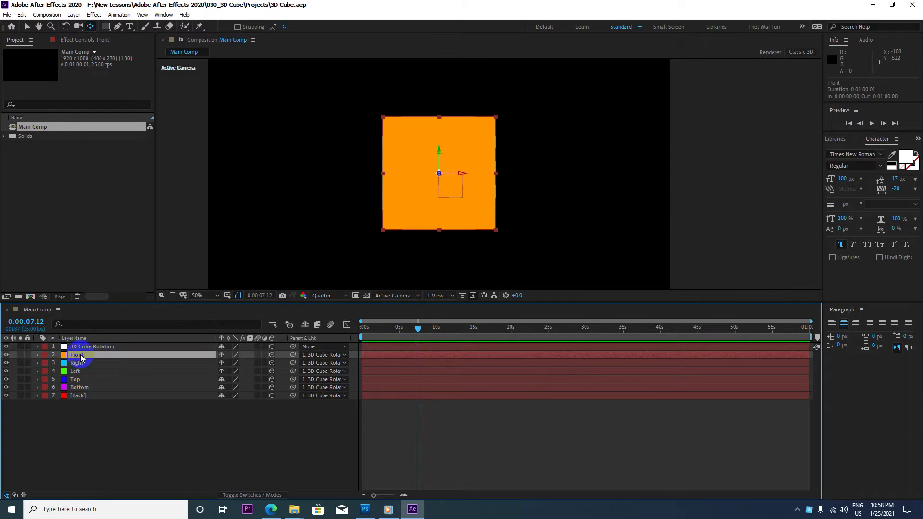
click(73, 15)
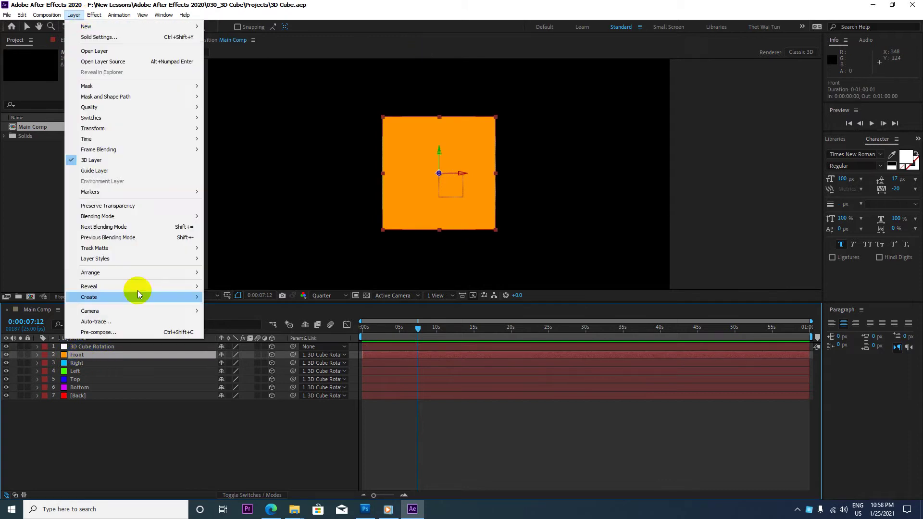
click(146, 333)
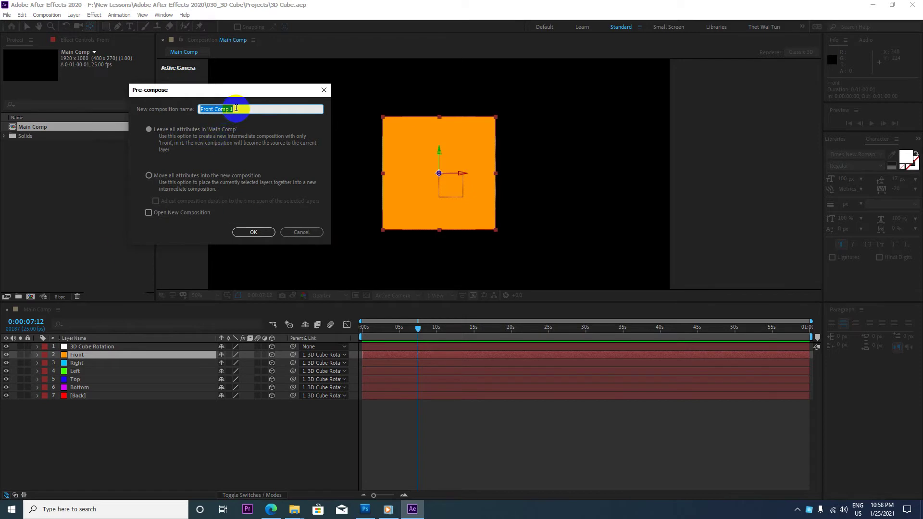
click(244, 231)
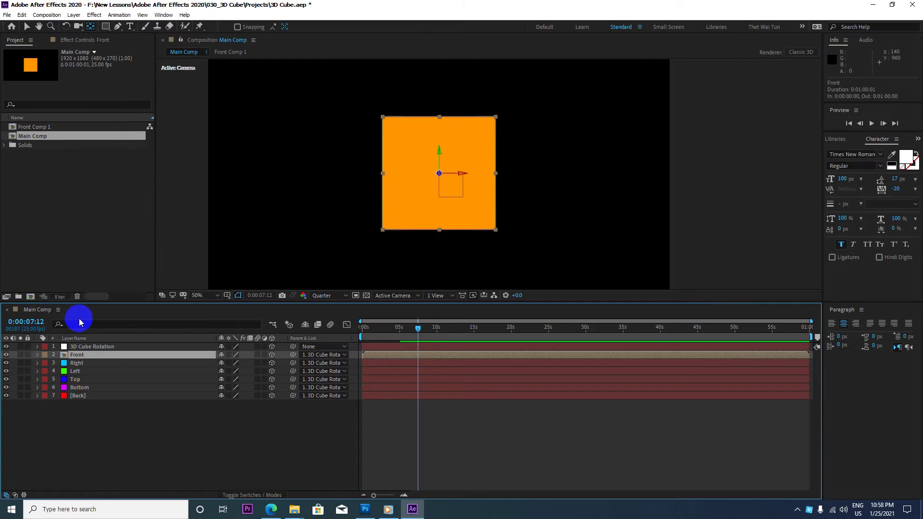
Step: Pre-compose the Right face layer into Right Comp 1
click(87, 354)
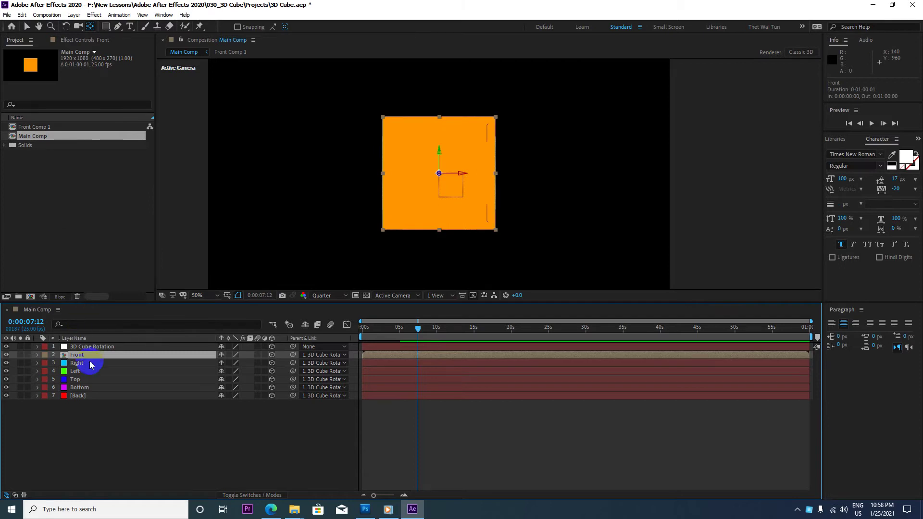
click(77, 363)
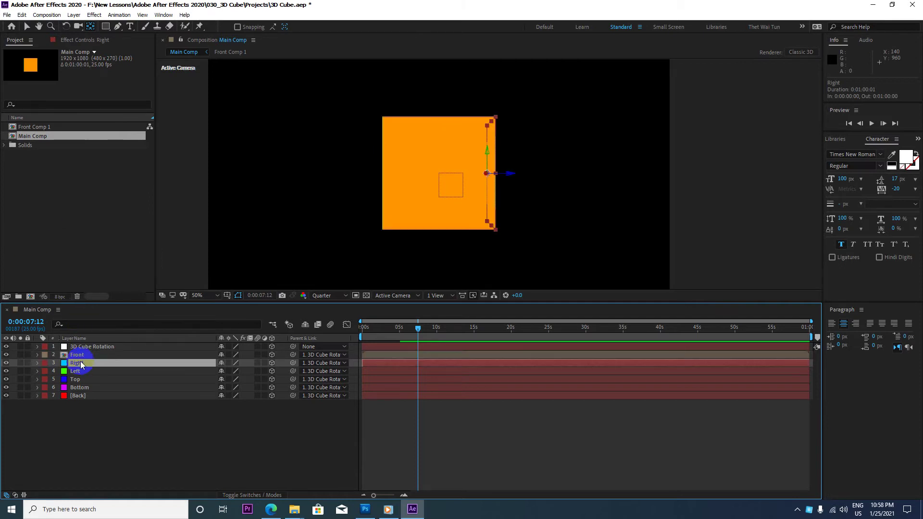
right_click(81, 363)
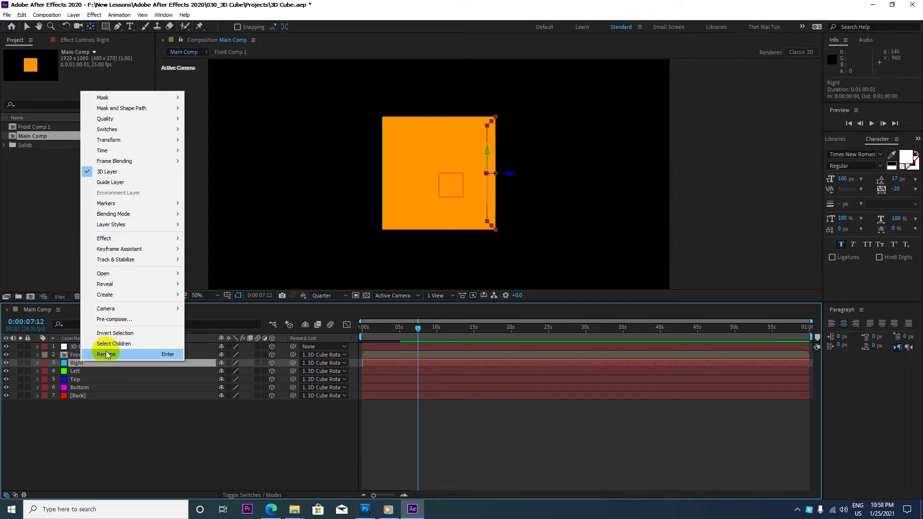
click(120, 320)
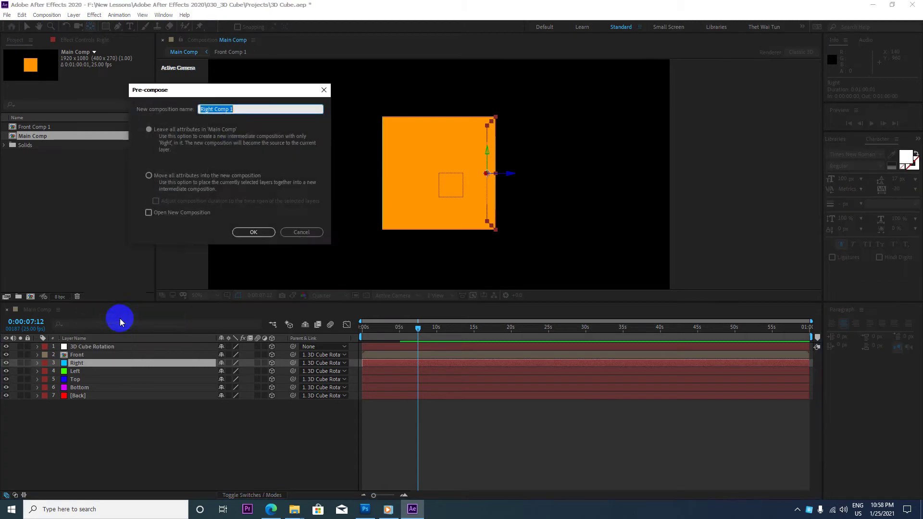
click(255, 232)
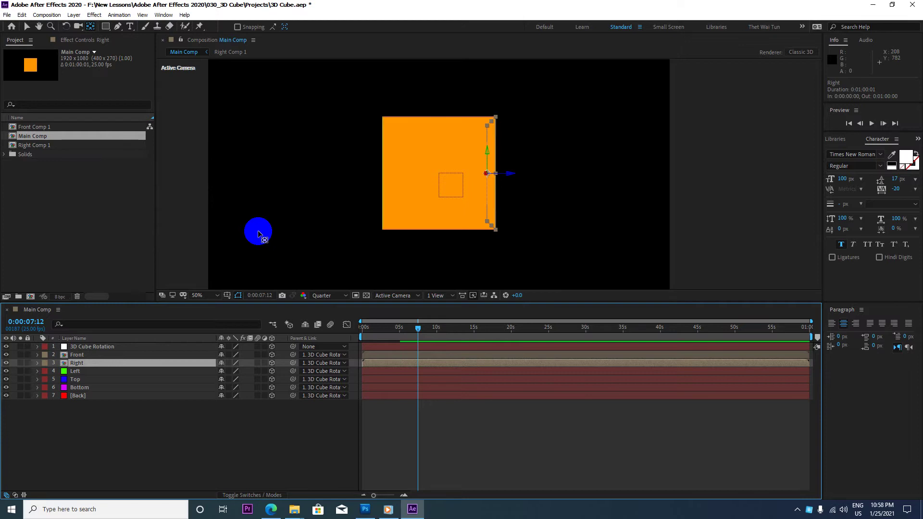
click(76, 371)
Step: Pre-compose the Left and Top face layers into Left Comp 1 and Top Comp 1
right_click(78, 373)
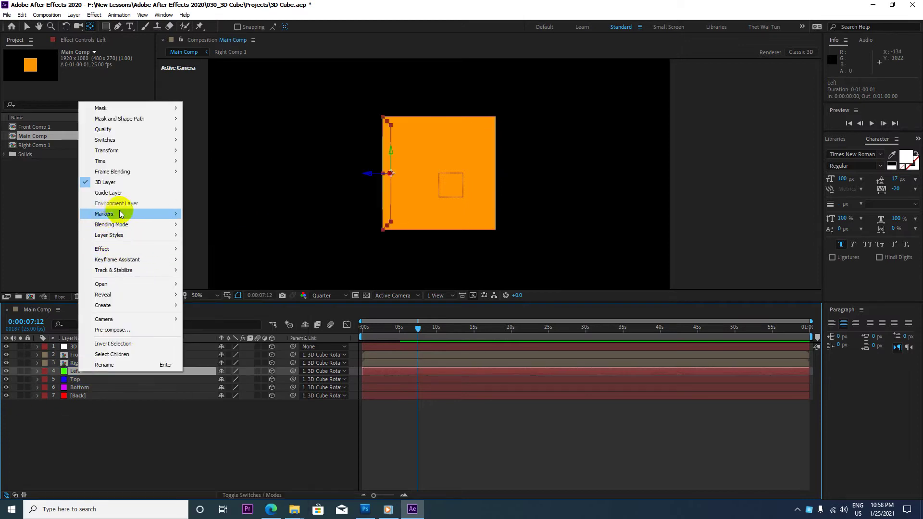
click(116, 330)
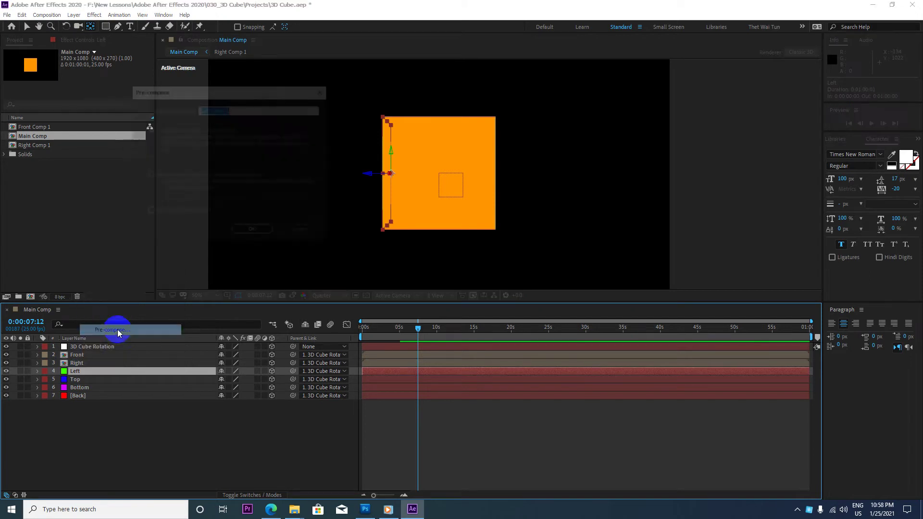
click(250, 230)
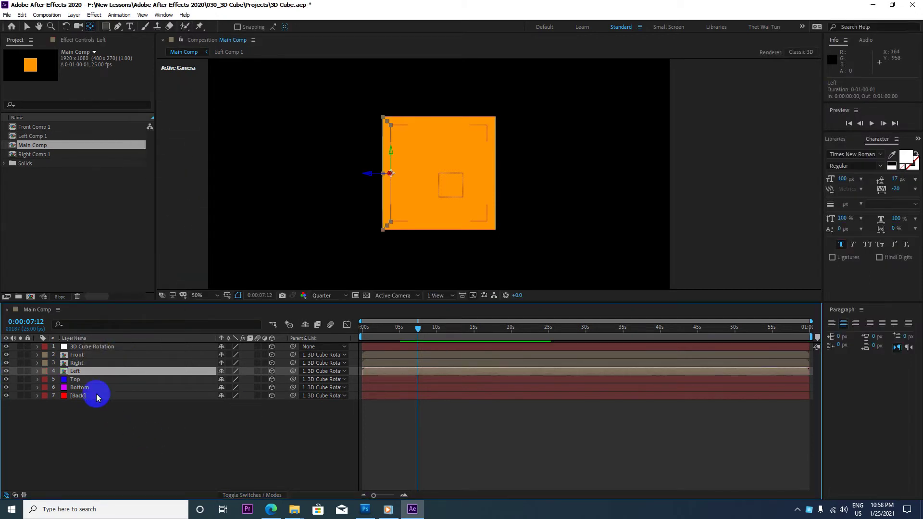
right_click(77, 379)
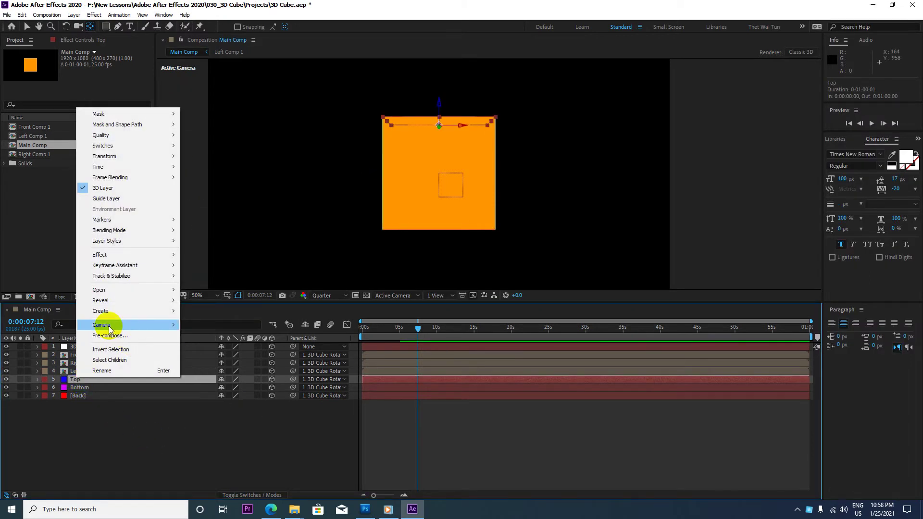
mouse_move(110, 330)
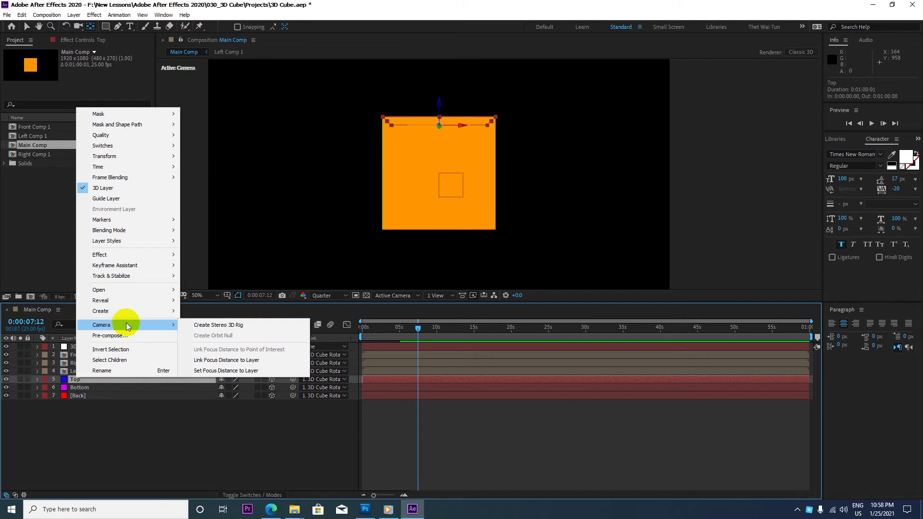
mouse_move(110, 255)
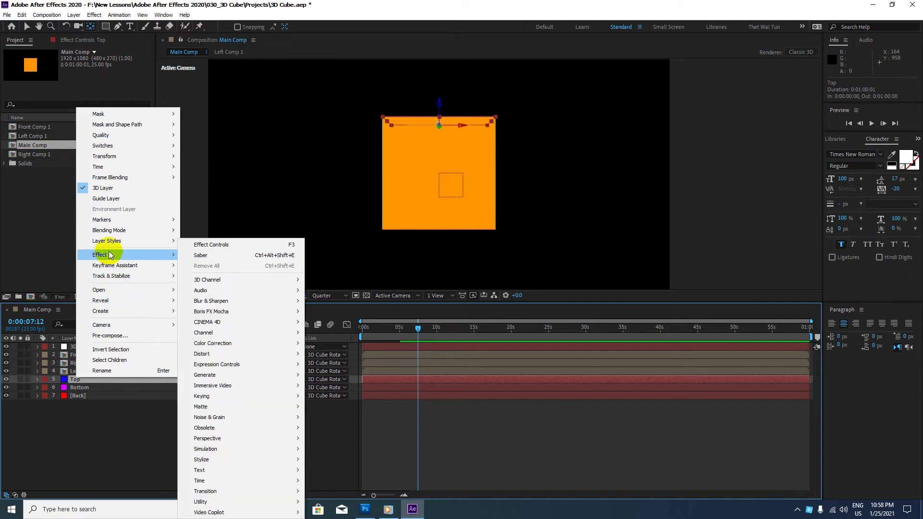
mouse_move(101, 220)
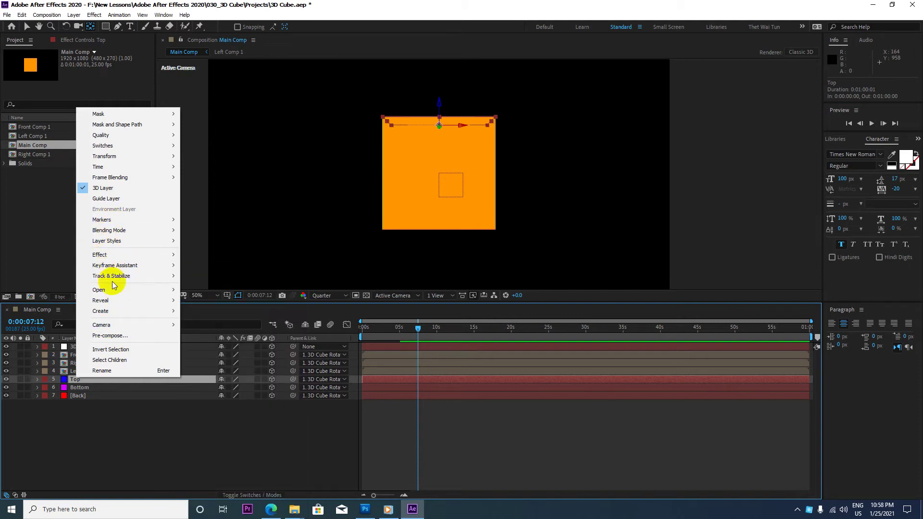
click(110, 335)
click(256, 233)
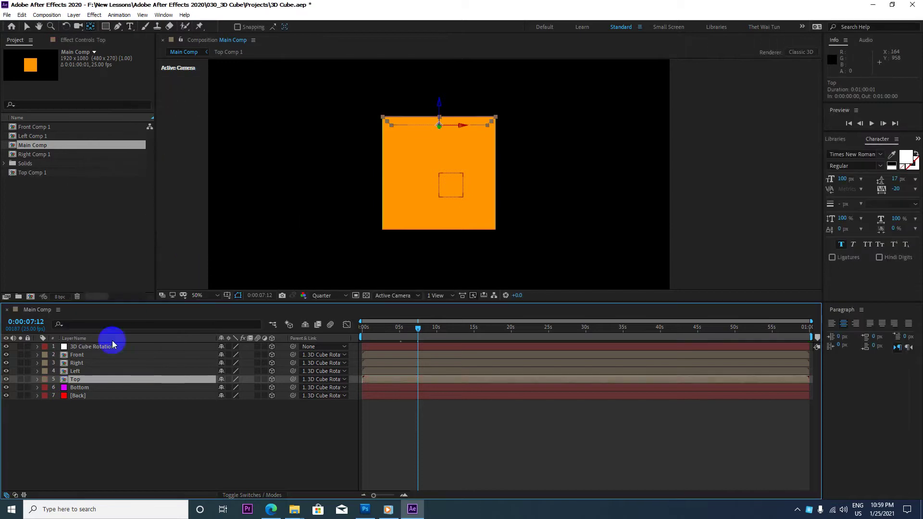
Step: Pre-compose the Bottom and Back face layers into Bottom Comp 1 and Back Comp 1
click(78, 388)
right_click(82, 388)
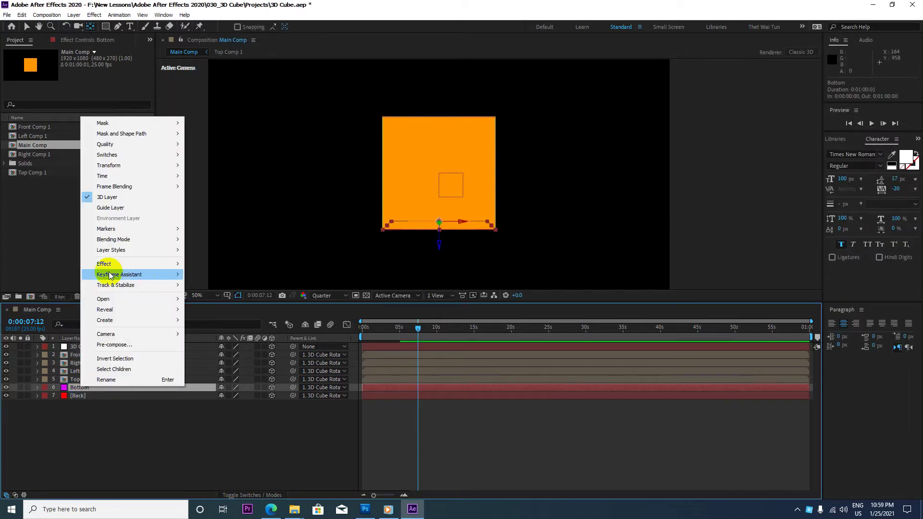
click(111, 344)
click(254, 233)
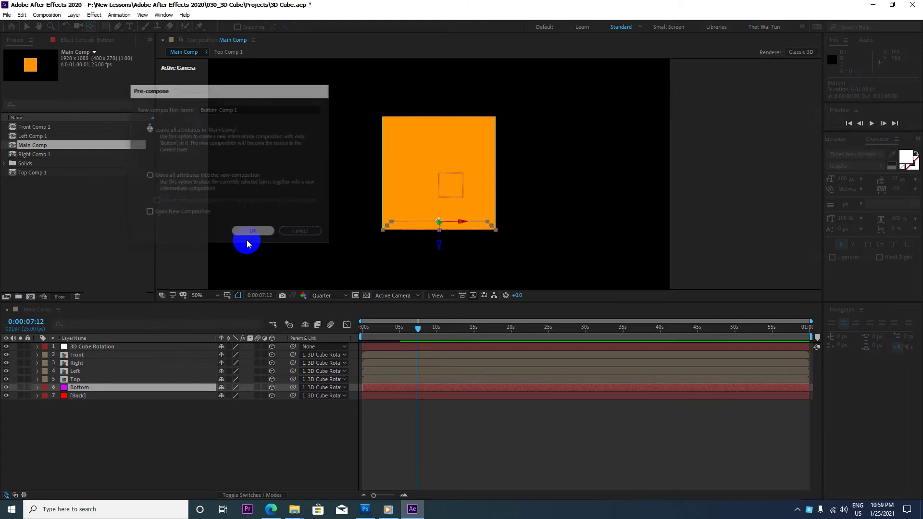
right_click(81, 396)
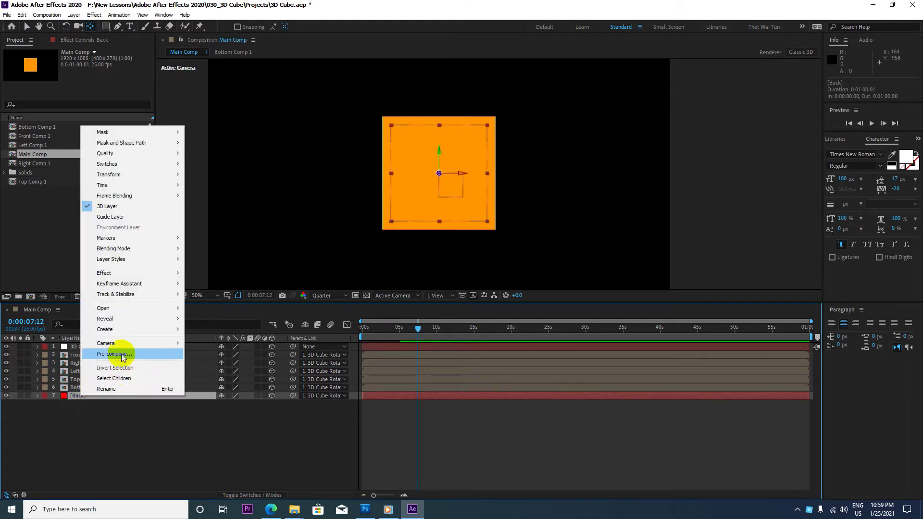
click(169, 353)
click(259, 231)
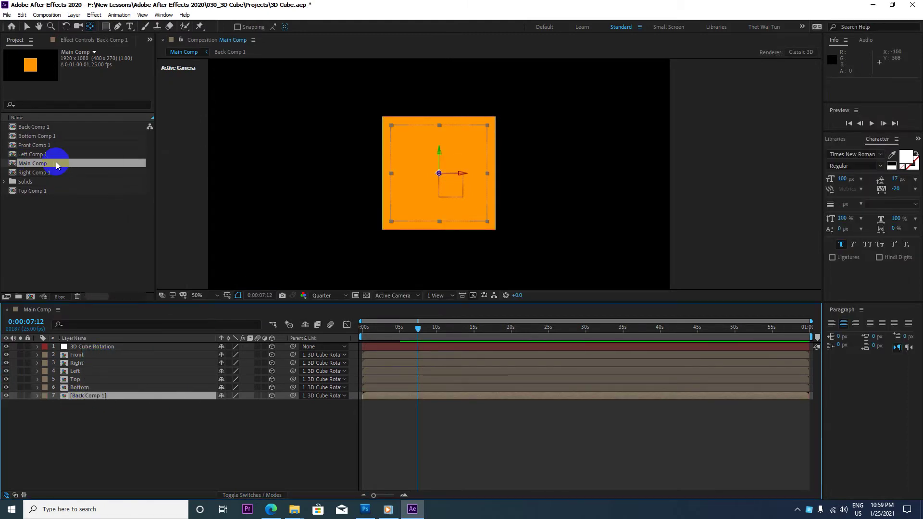
Step: Select all six face comps (Back, Bottom, Front, Left, Right, Top Comp 1) in the Project panel
click(38, 128)
ctrl+click(35, 138)
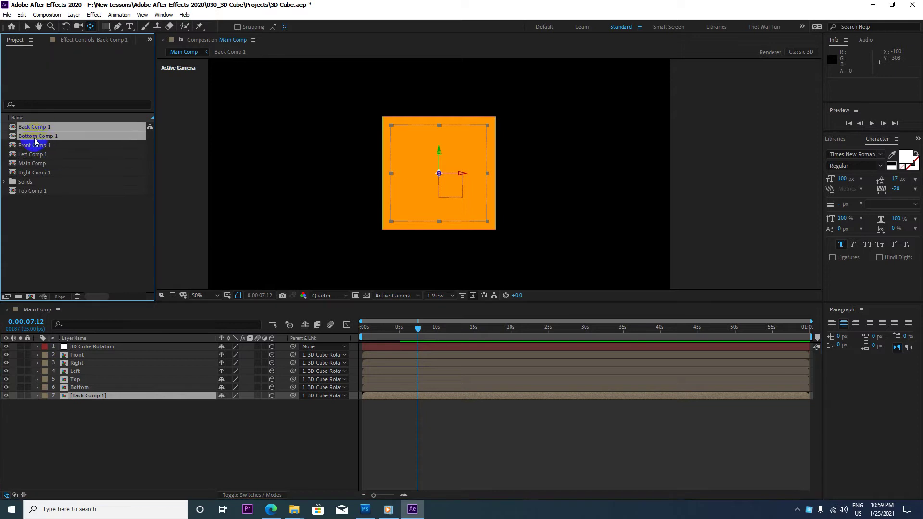
ctrl+click(31, 145)
ctrl+click(32, 155)
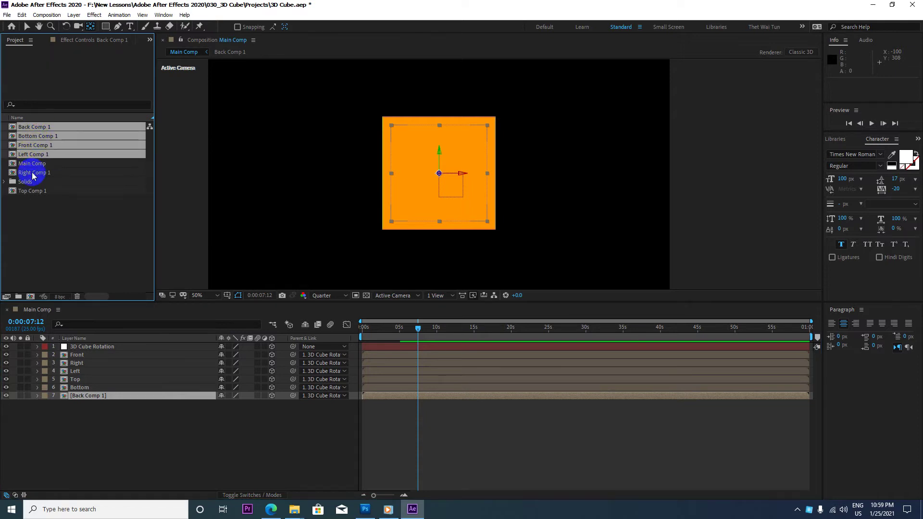
ctrl+click(32, 174)
ctrl+click(31, 192)
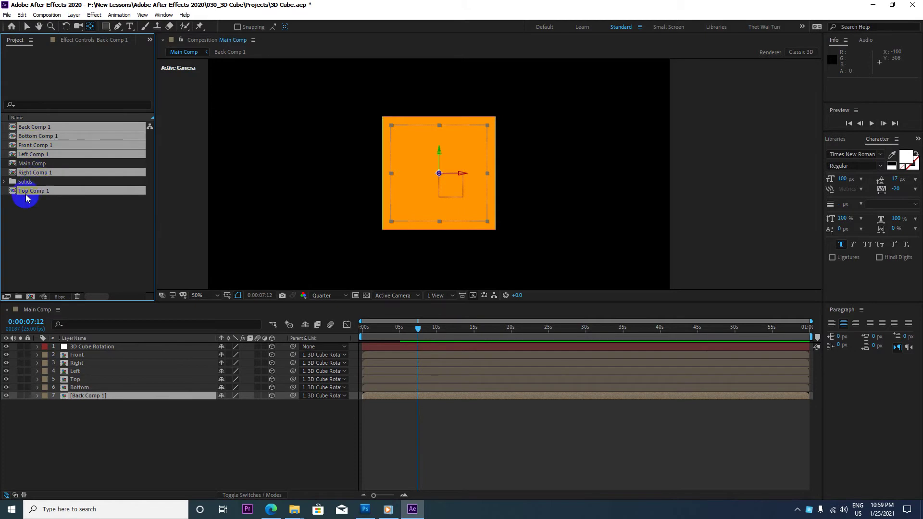
Step: Gather the six selected face comps into a new folder named All Comps
drag(24, 192, 18, 296)
text(A)
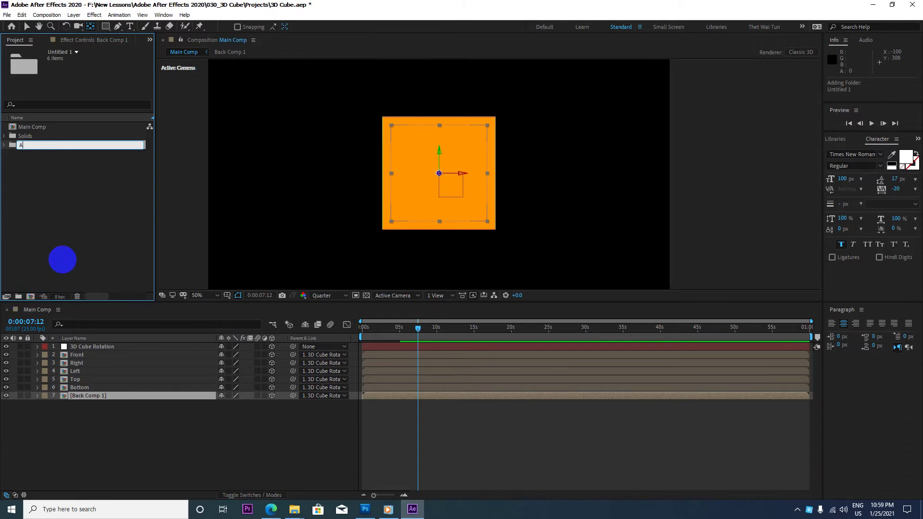
text(ll )
text(Comps)
key(Return)
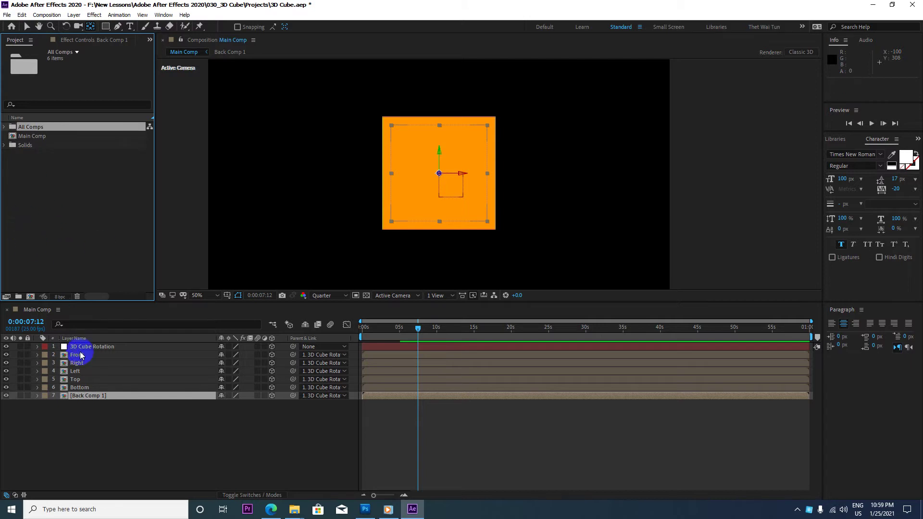
Step: In Main Comp, select the Front layer and open its precomp, Front Comp 1
click(97, 412)
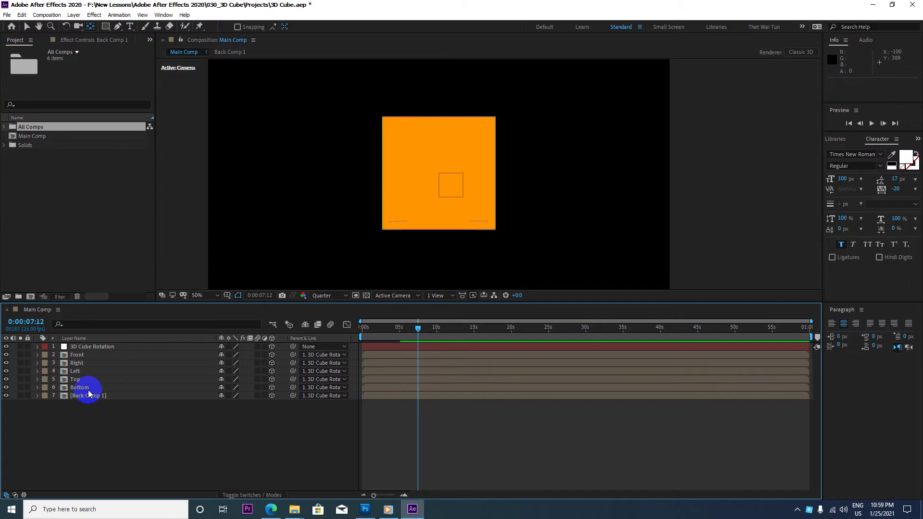
click(88, 387)
click(91, 380)
click(93, 395)
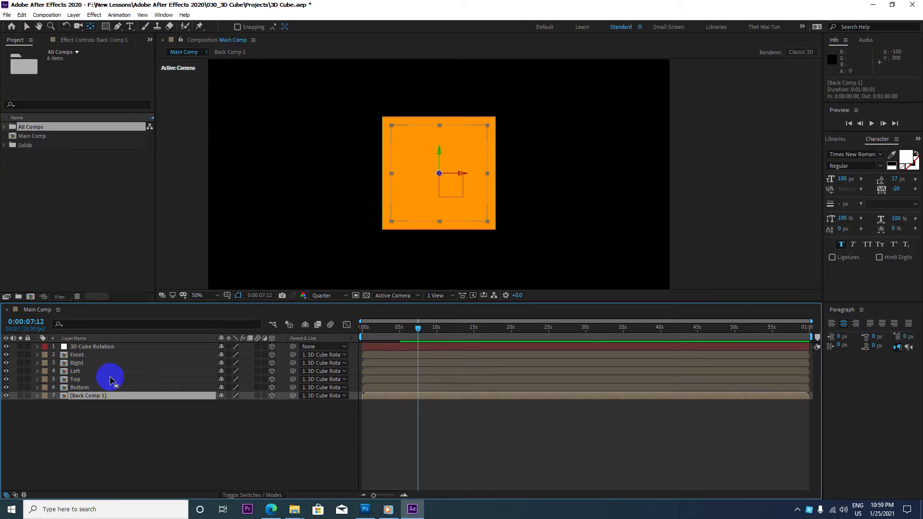
click(41, 137)
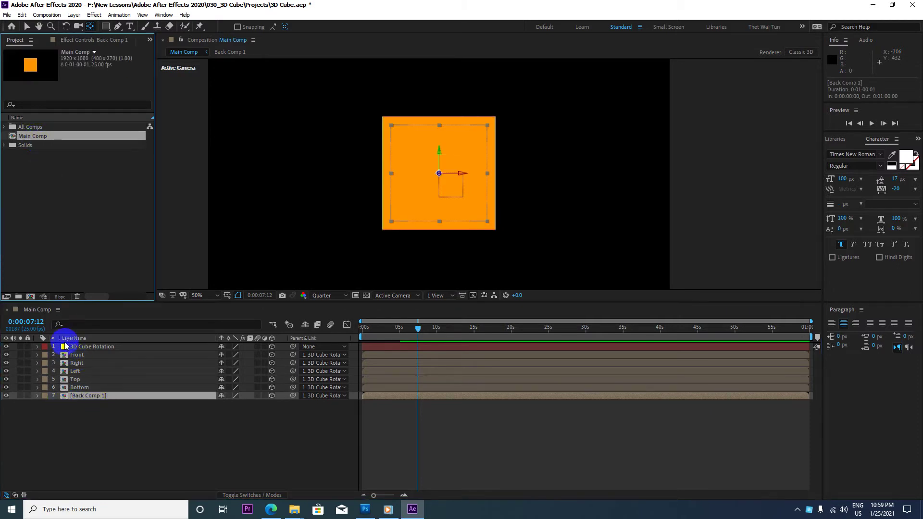
click(80, 355)
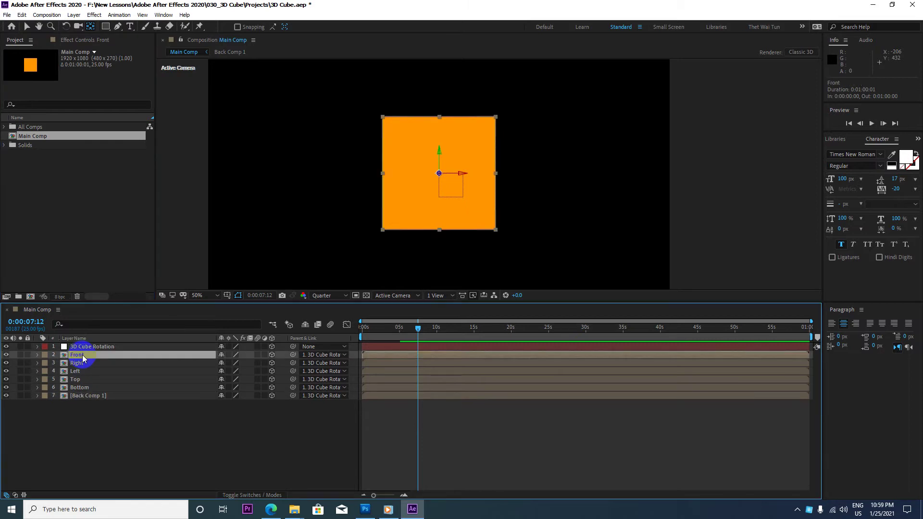
double_click(81, 356)
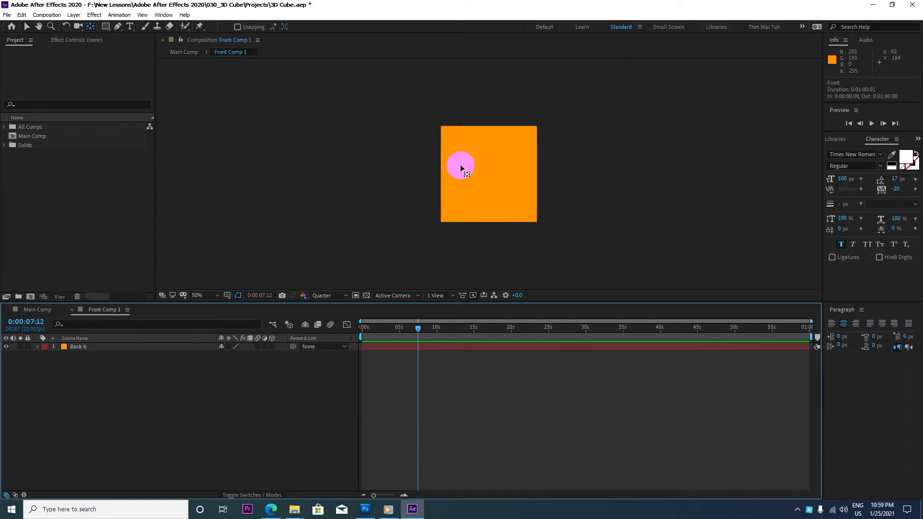
Step: Import the Frame PNG folder from the 030_3D Cube lesson folder
click(4, 136)
click(4, 136)
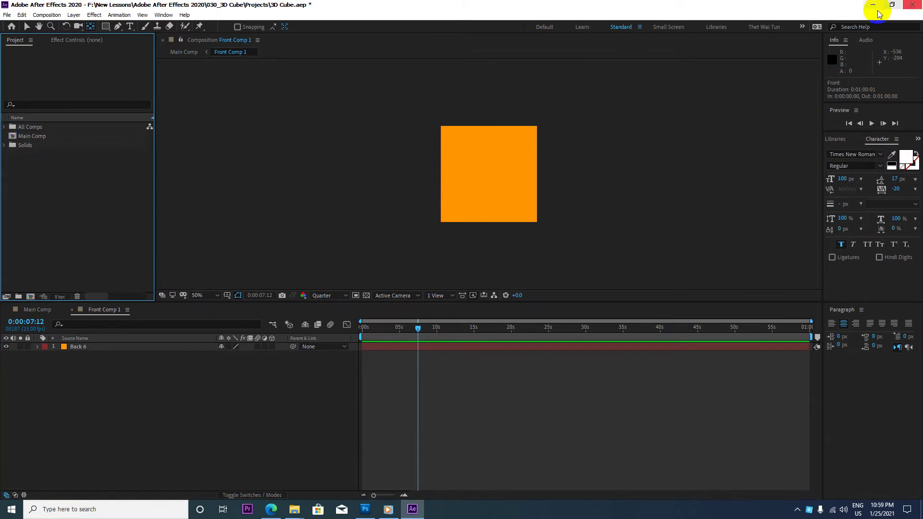
click(6, 227)
double_click(71, 199)
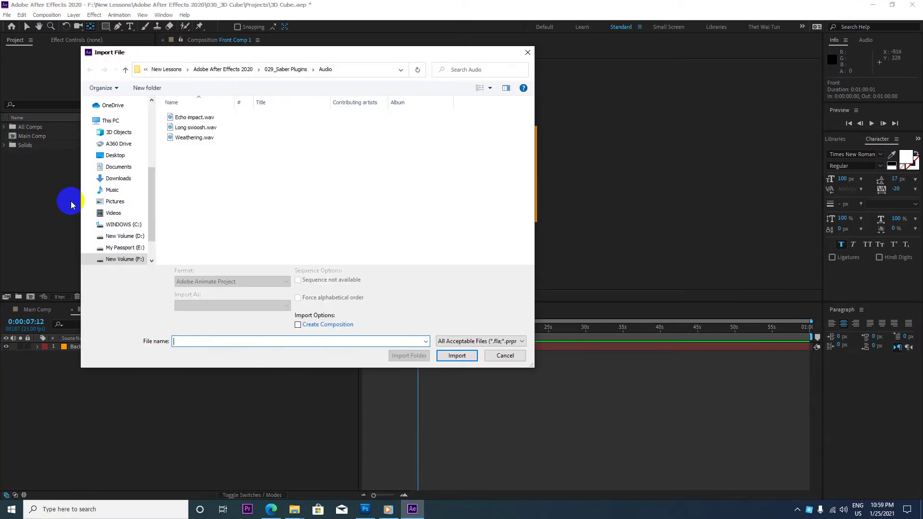
click(124, 71)
click(125, 71)
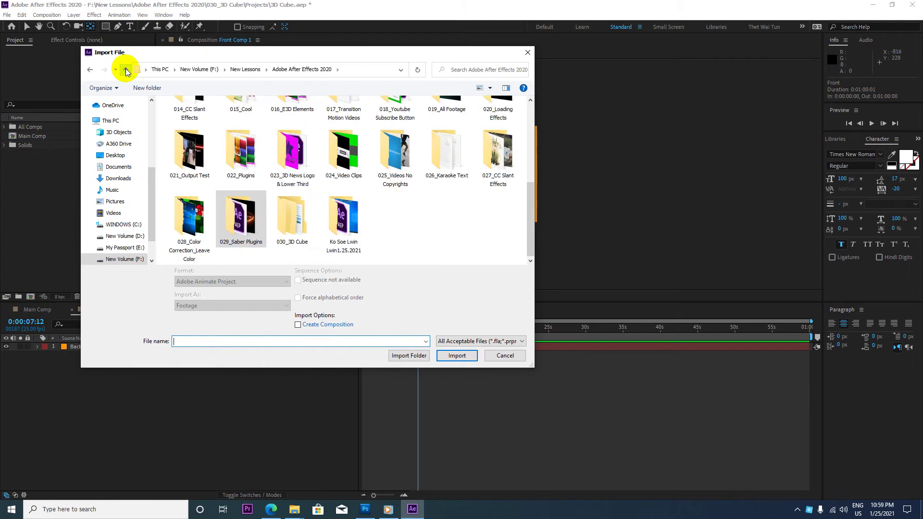
click(284, 223)
double_click(284, 224)
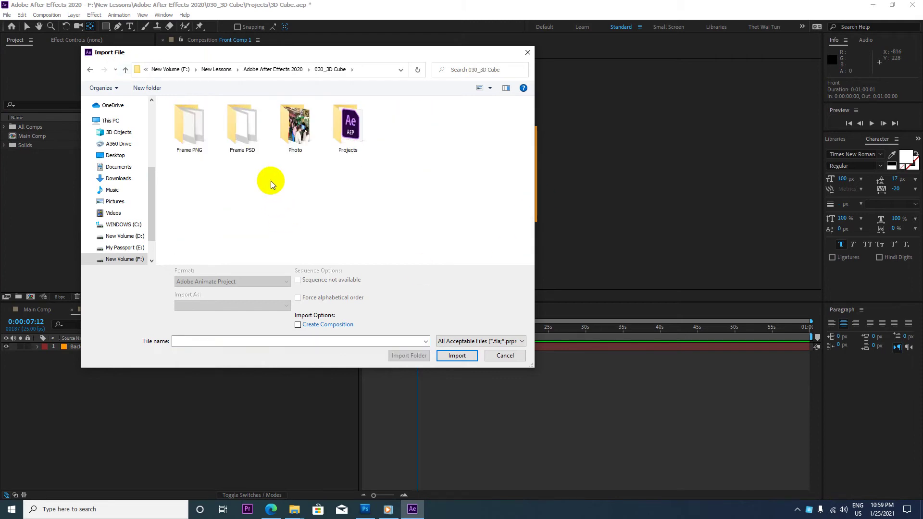
click(196, 140)
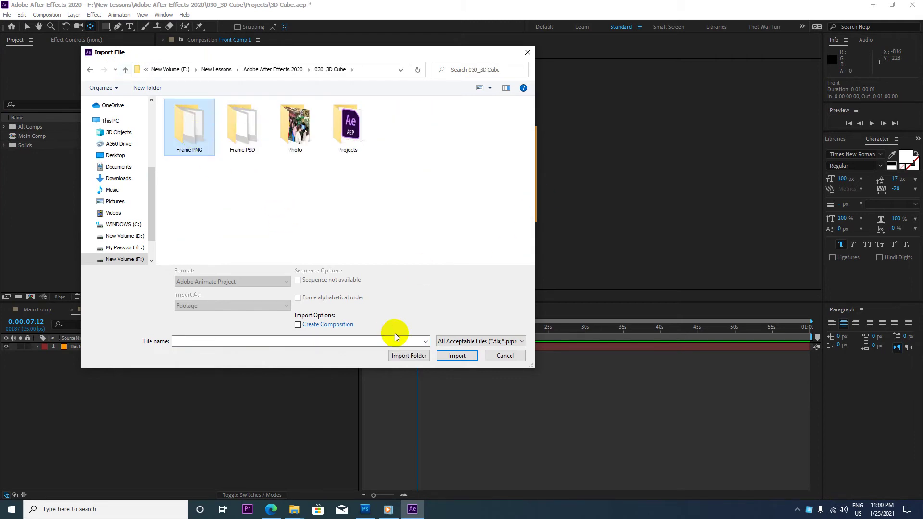
click(400, 356)
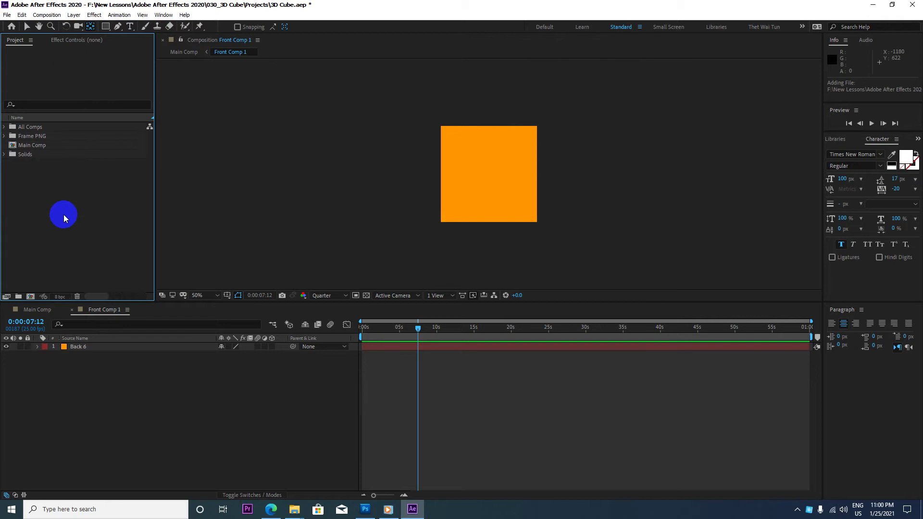
Step: Import the Frame PSD folder from 030_3D Cube as well
double_click(63, 214)
click(125, 71)
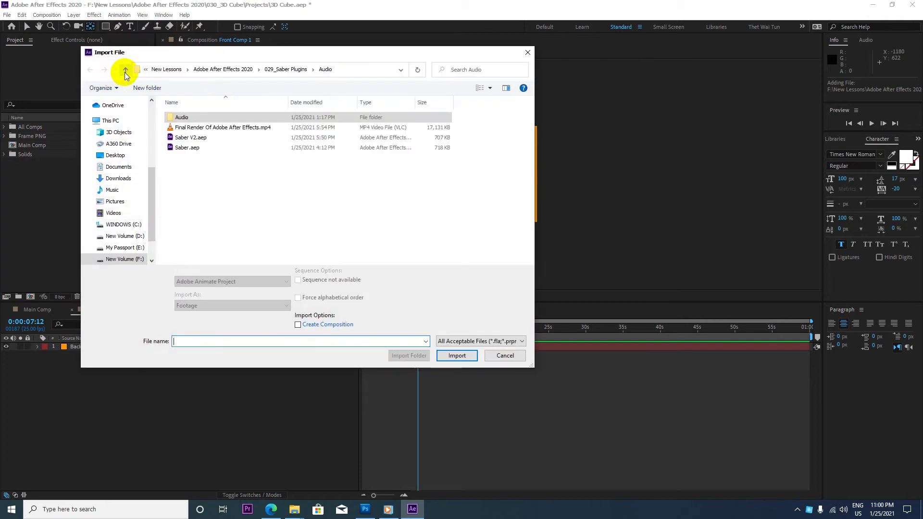
click(125, 72)
double_click(290, 212)
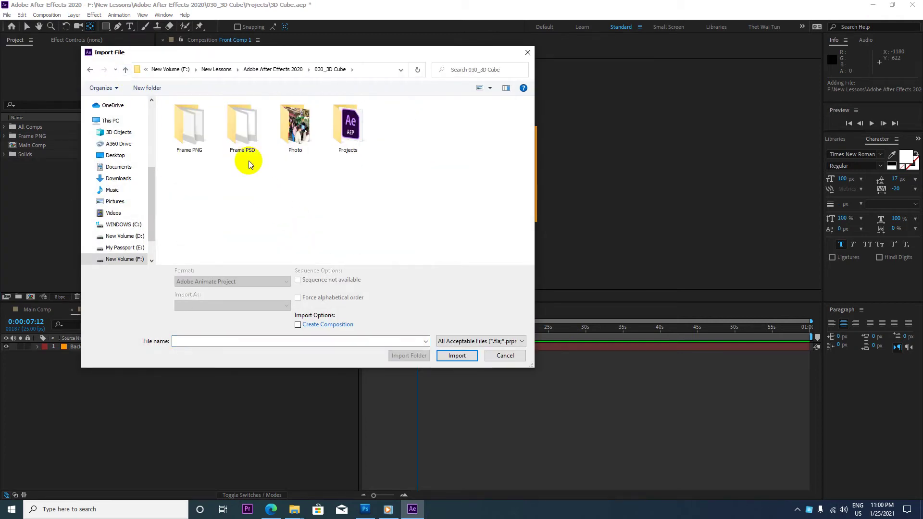
click(248, 155)
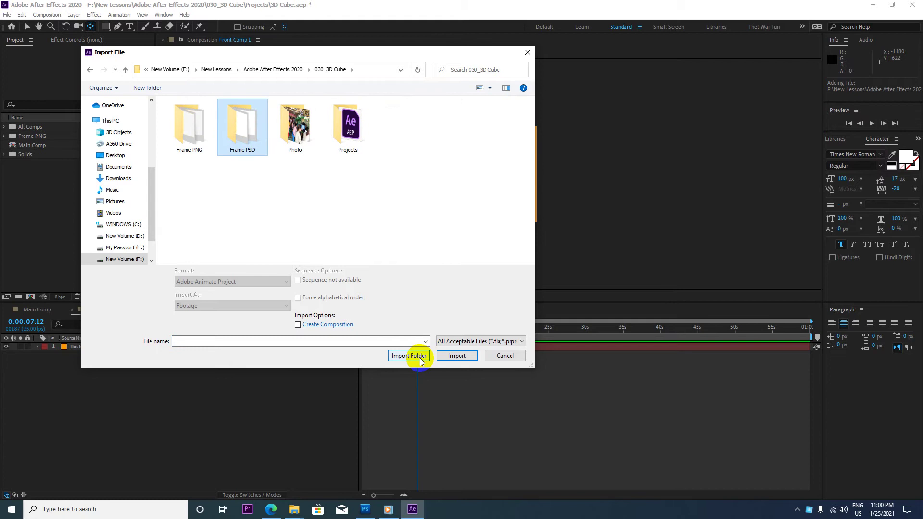
click(421, 358)
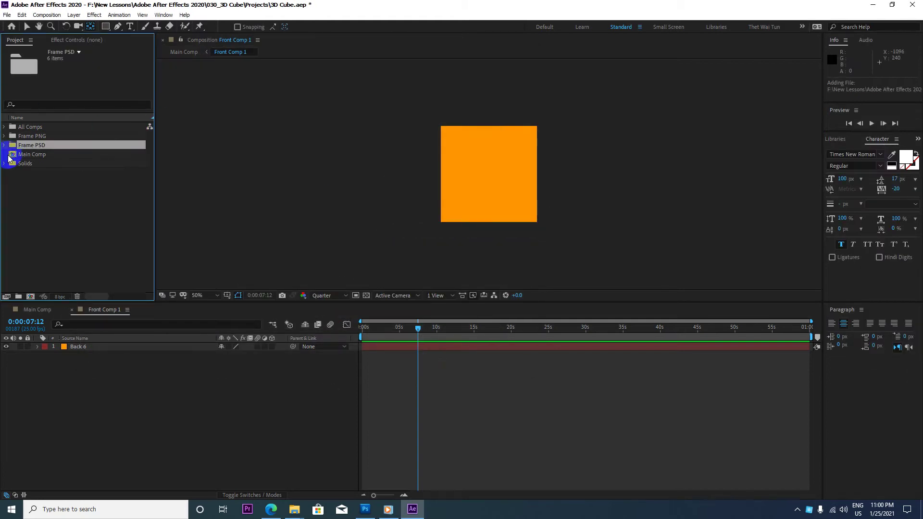
Step: Place the 001 (1).png frame above Back 6 in Front Comp 1
click(4, 136)
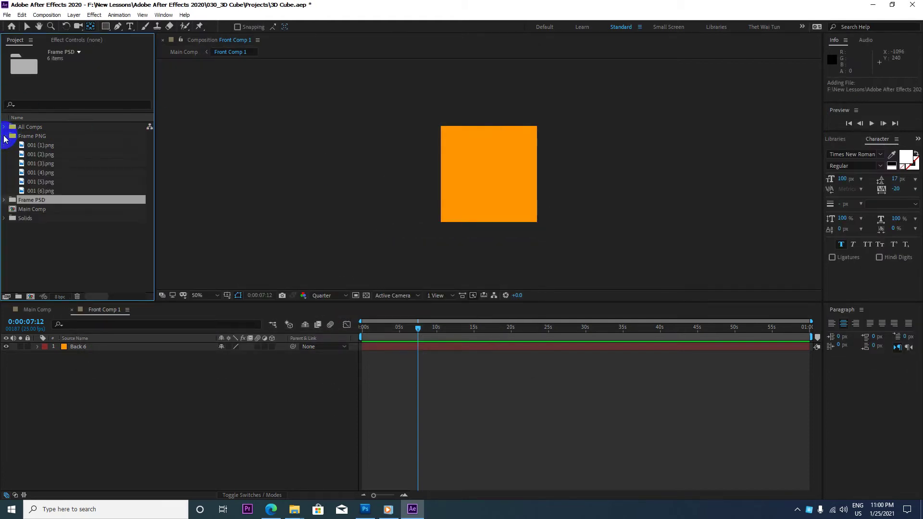
click(40, 146)
drag(44, 144, 79, 347)
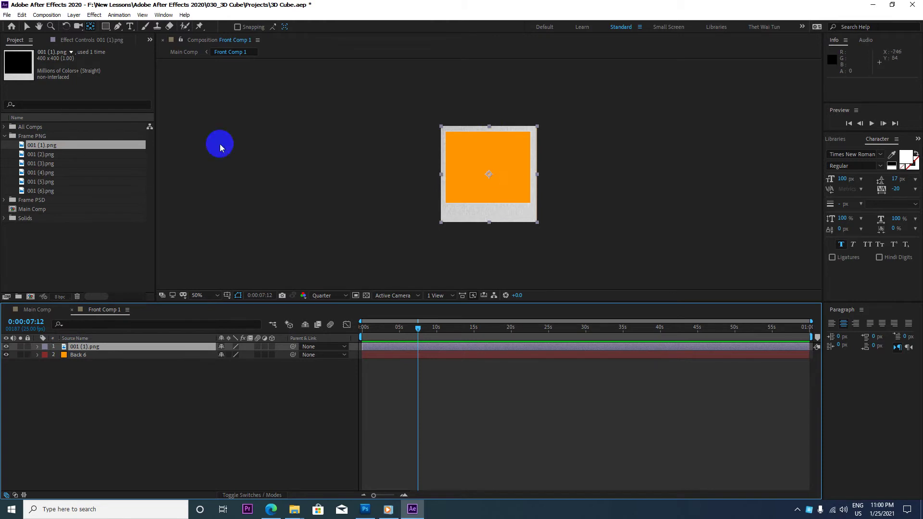
Step: Import the Photo folder from the 030_3D Cube lesson folder
click(30, 246)
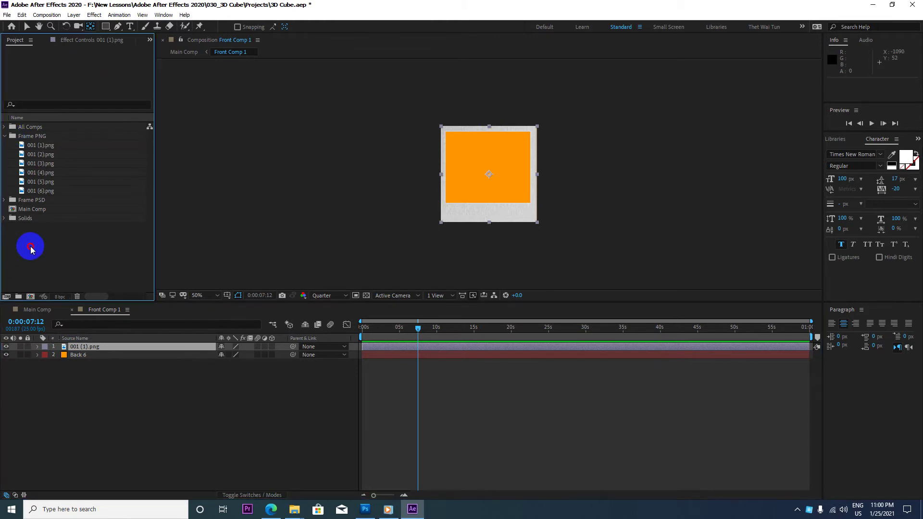
double_click(31, 246)
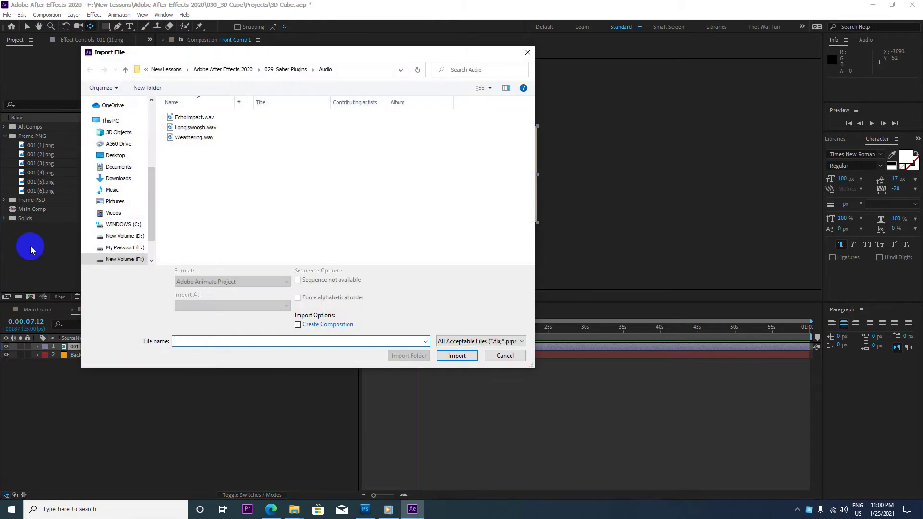
click(125, 70)
click(125, 70)
click(295, 226)
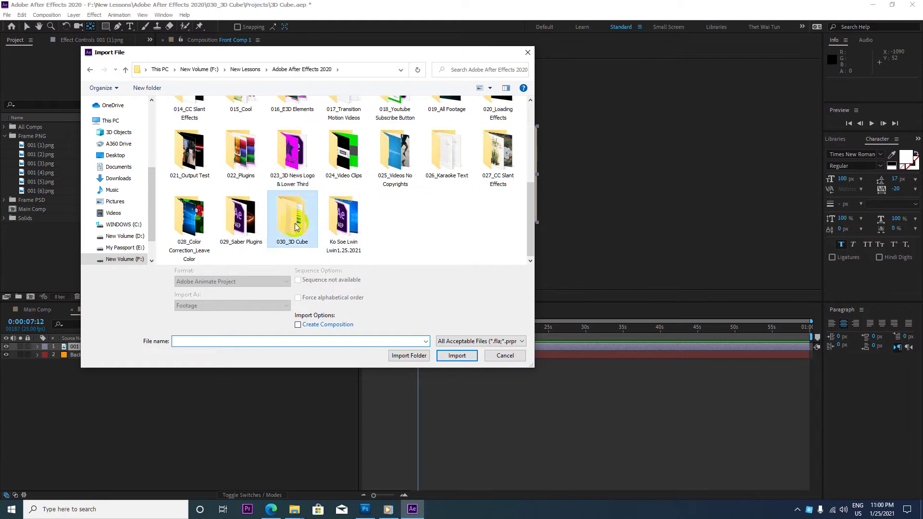
double_click(295, 226)
click(293, 145)
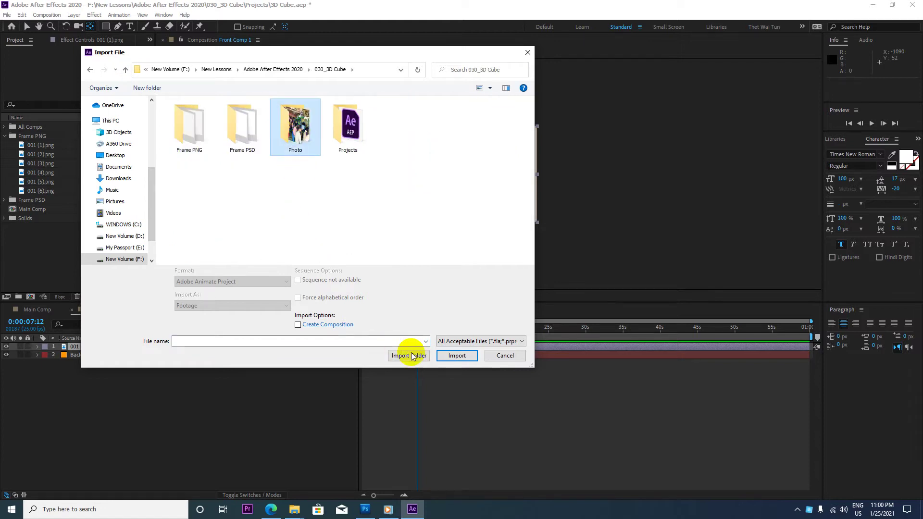
click(409, 356)
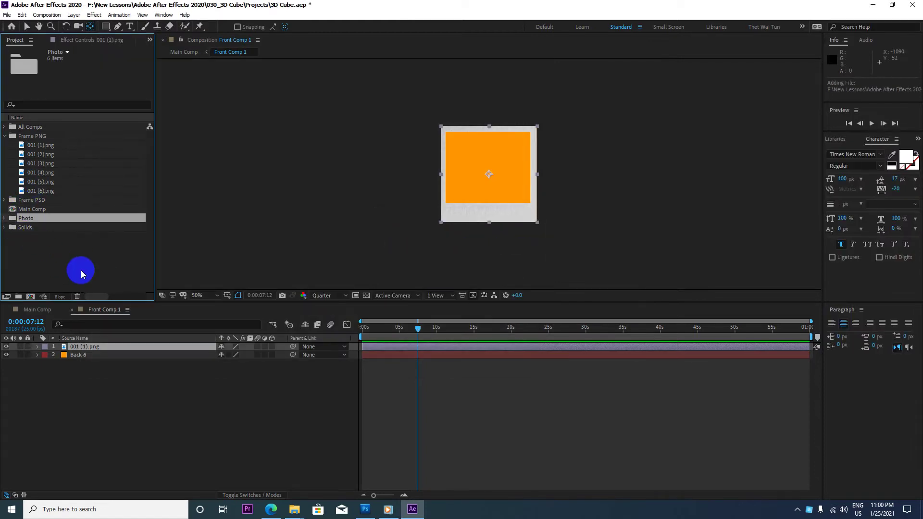
Step: Expand the Photo folder, preview its images and select photo 1 (1).jpg
click(5, 219)
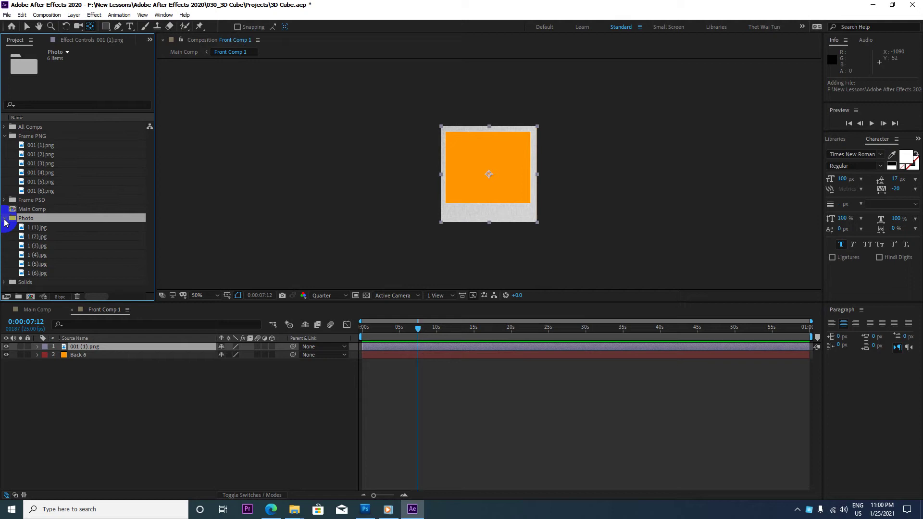
click(44, 229)
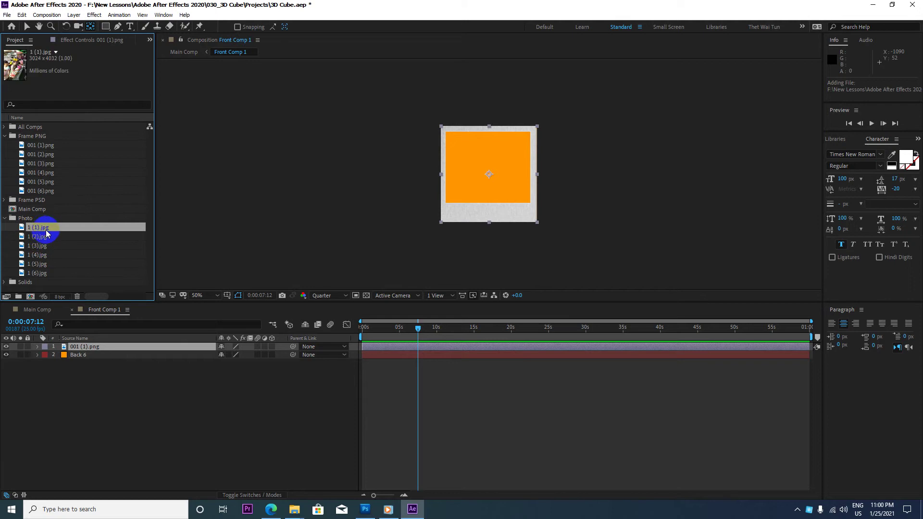
click(43, 236)
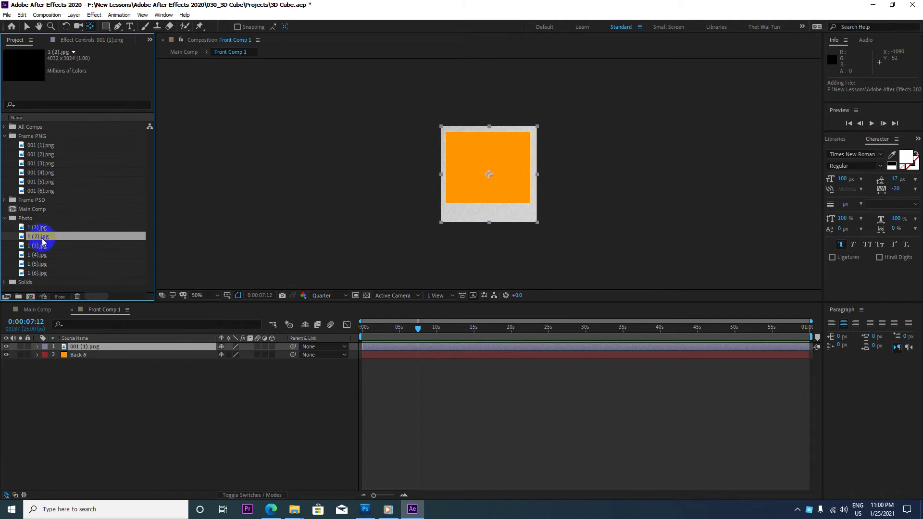
click(44, 230)
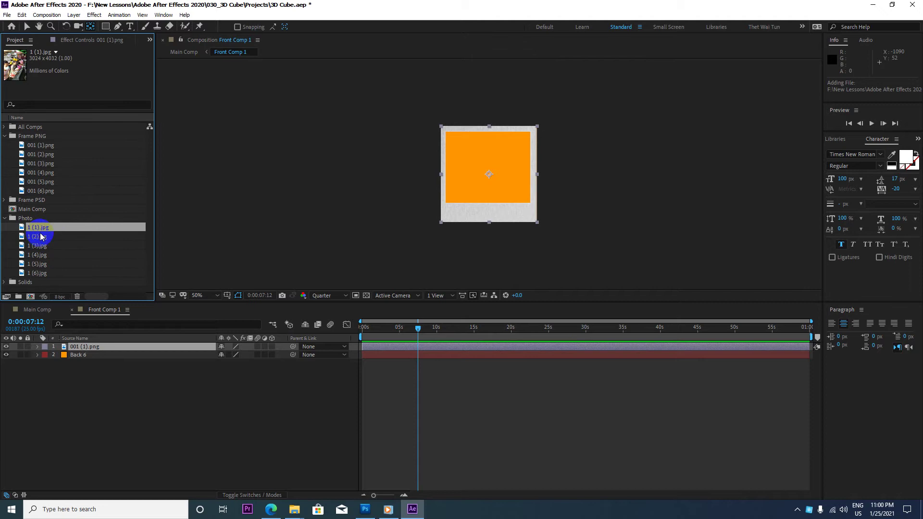
Step: Add photo 1 (1).jpg to Front Comp 1, centre it in the frame and scale it to 12%
mouse_move(48, 240)
mouse_down()
mouse_move(87, 331)
mouse_move(36, 231)
mouse_move(79, 353)
mouse_up()
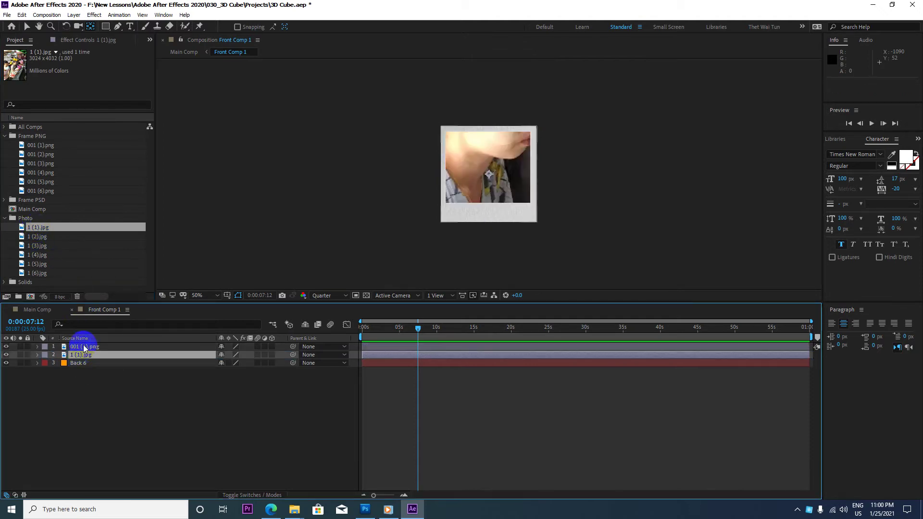
scroll(455, 201, down, 2)
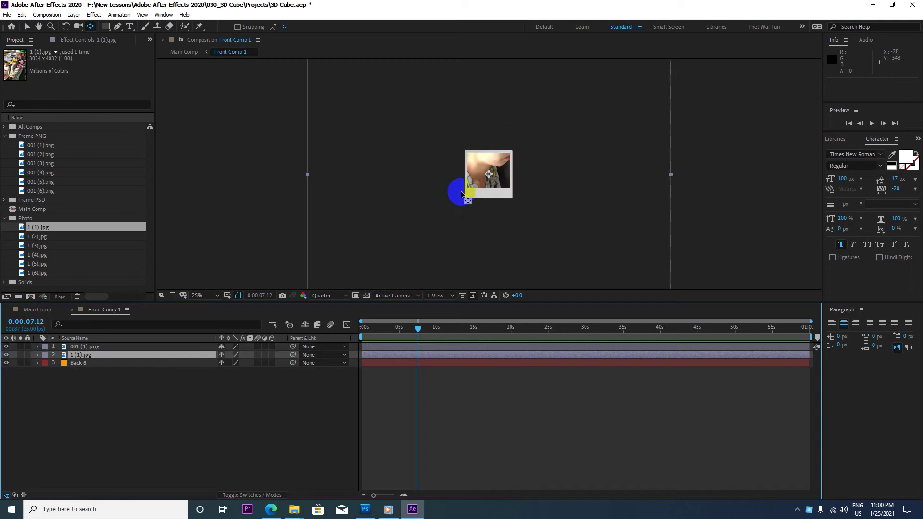
drag(461, 195, 489, 169)
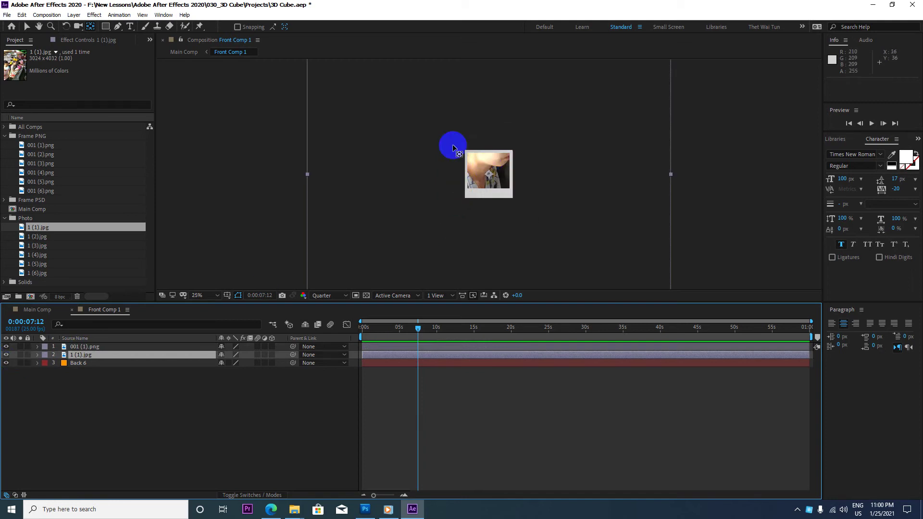
click(28, 28)
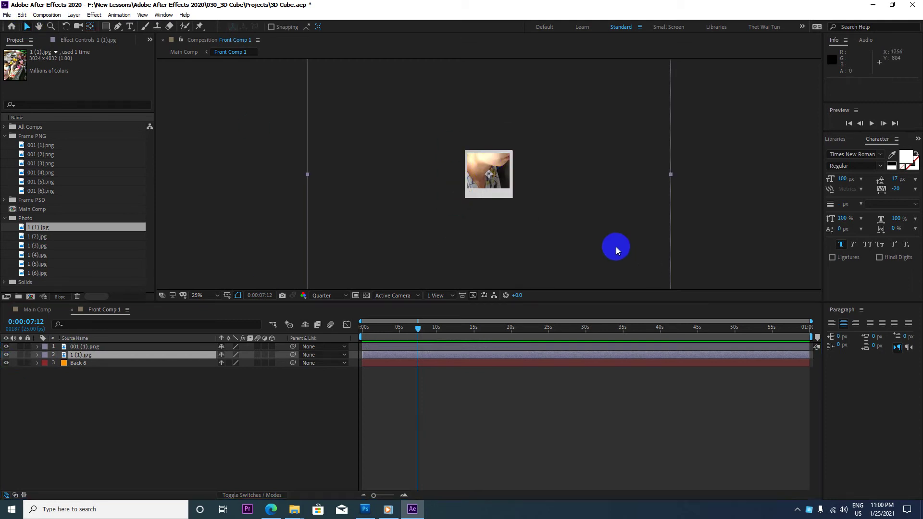
key(s)
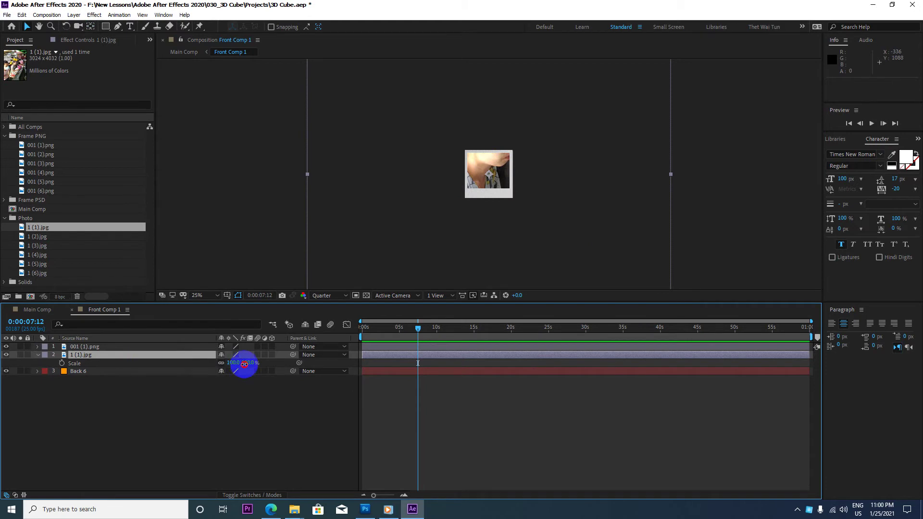
drag(240, 363, 198, 367)
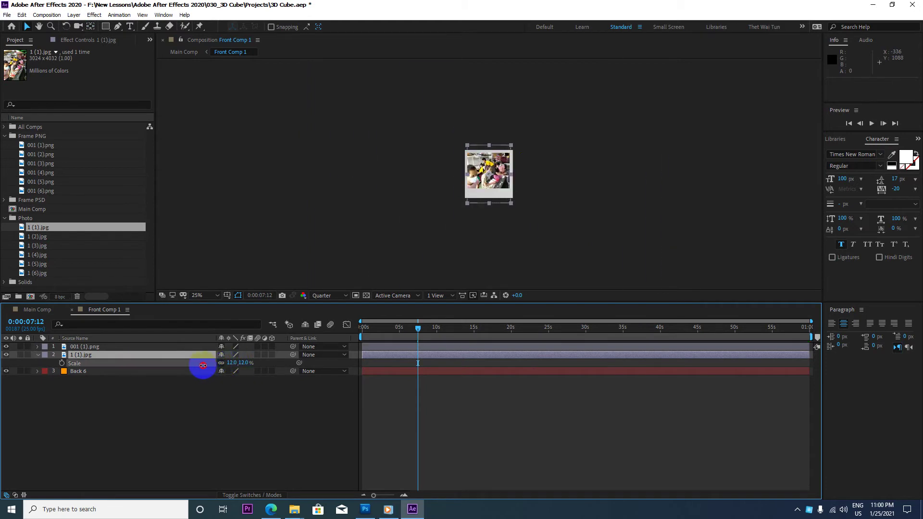
Step: Set the viewer resolution to Full and close Front Comp 1, returning to Main Comp
scroll(530, 163, up, 2)
scroll(530, 162, up, 2)
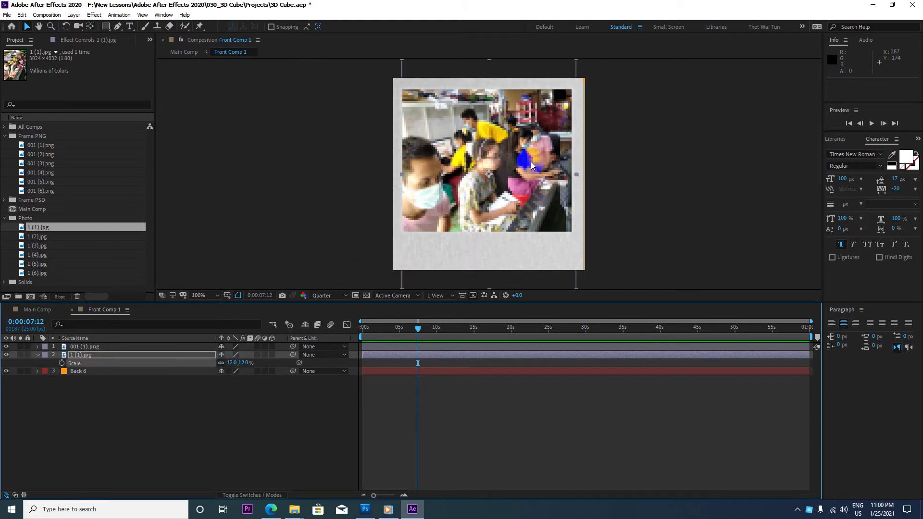
click(328, 296)
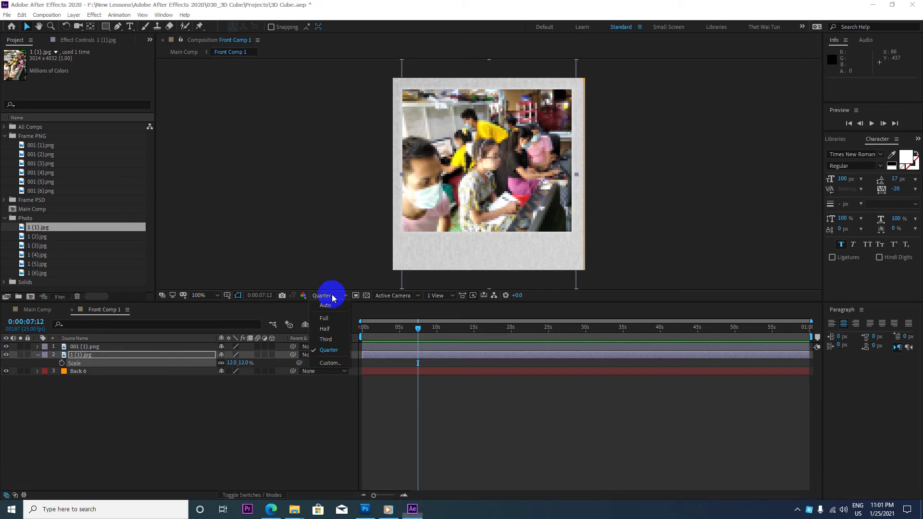
click(324, 318)
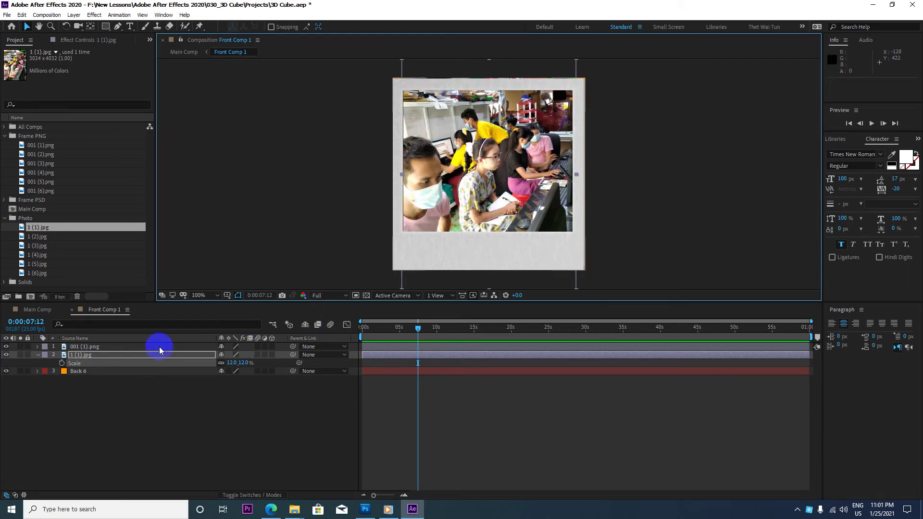
click(71, 310)
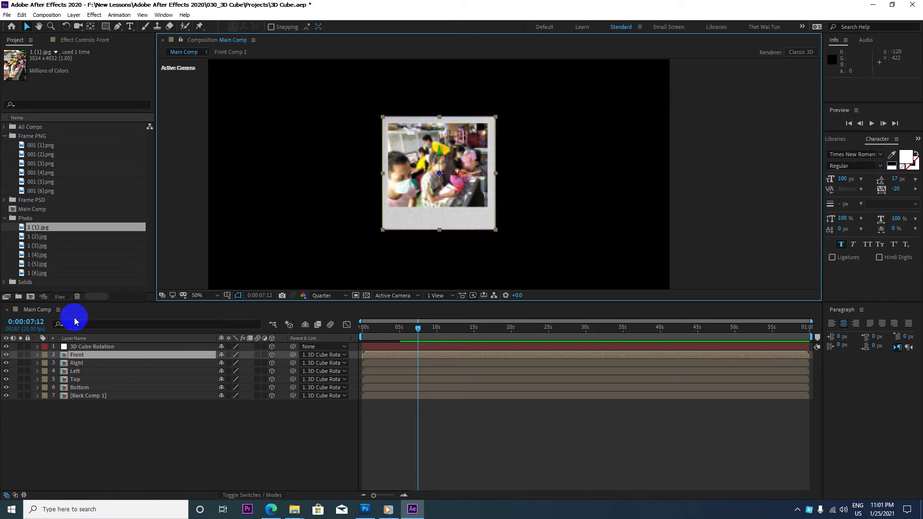
Step: In Right Comp 1, add frame 001 (2).png over the cyan square and photo 1 (2).jpg
double_click(79, 363)
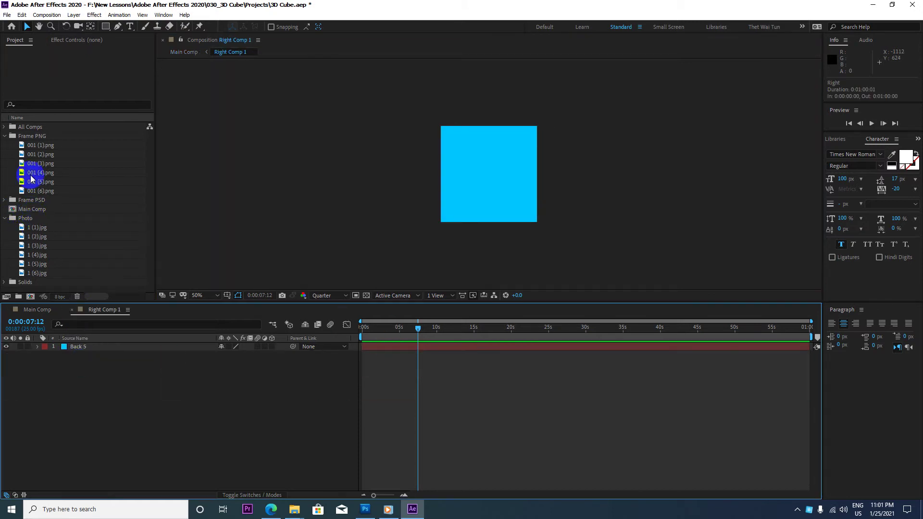
click(41, 154)
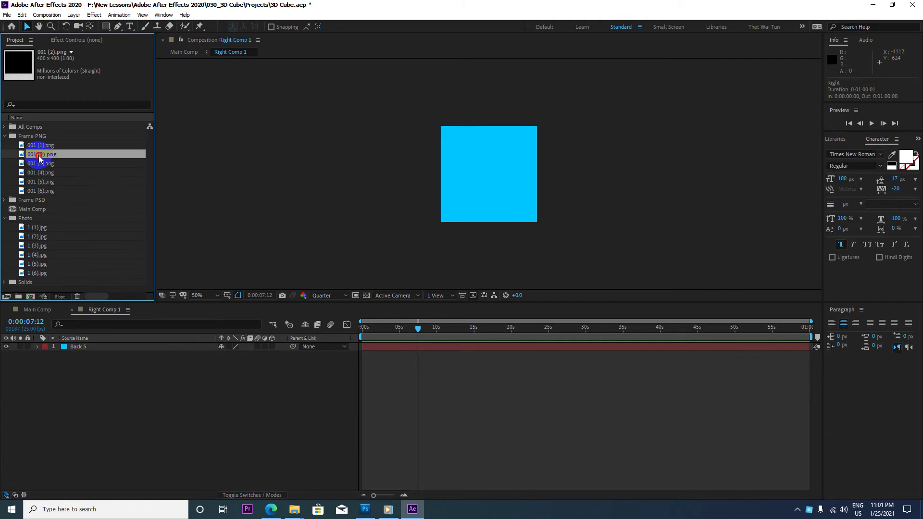
drag(38, 157, 87, 347)
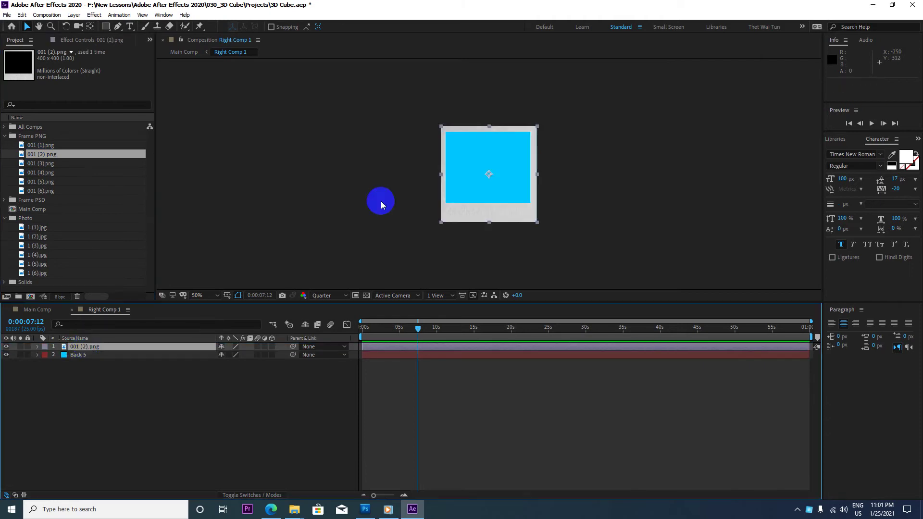
click(39, 237)
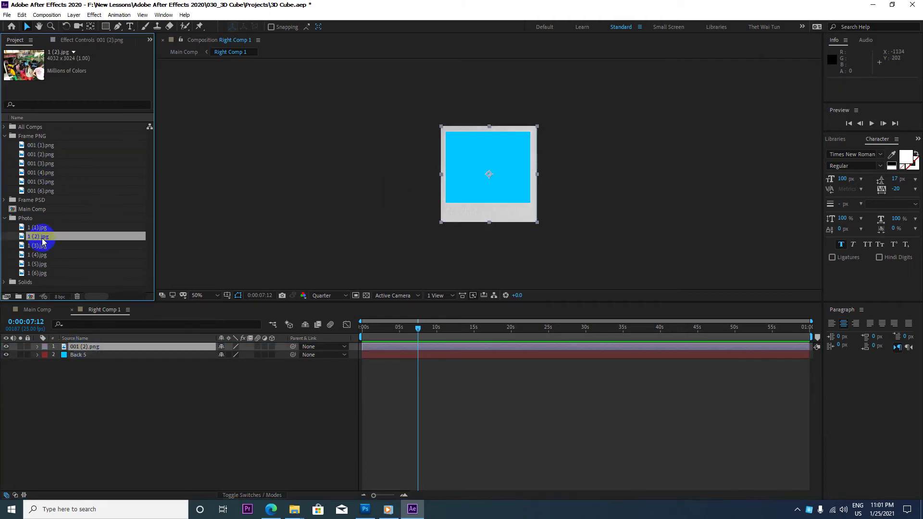
drag(40, 239, 79, 356)
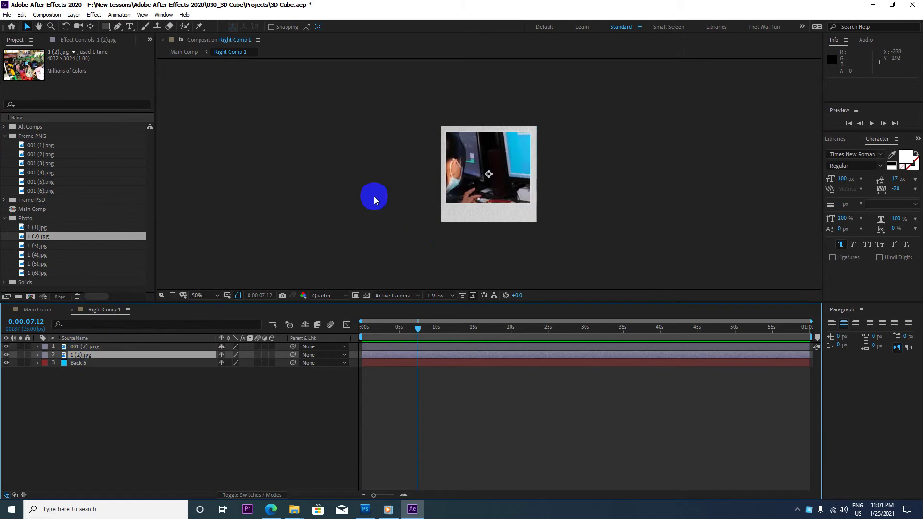
Step: Scale photo 1 (2).jpg to 12%, position it inside the frame, and return to Main Comp
key(s)
drag(245, 363, 210, 370)
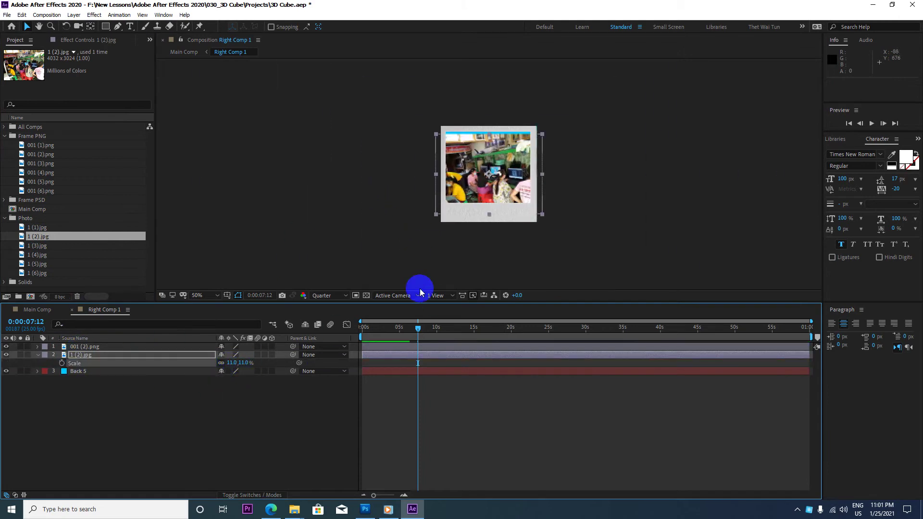
drag(487, 187, 486, 182)
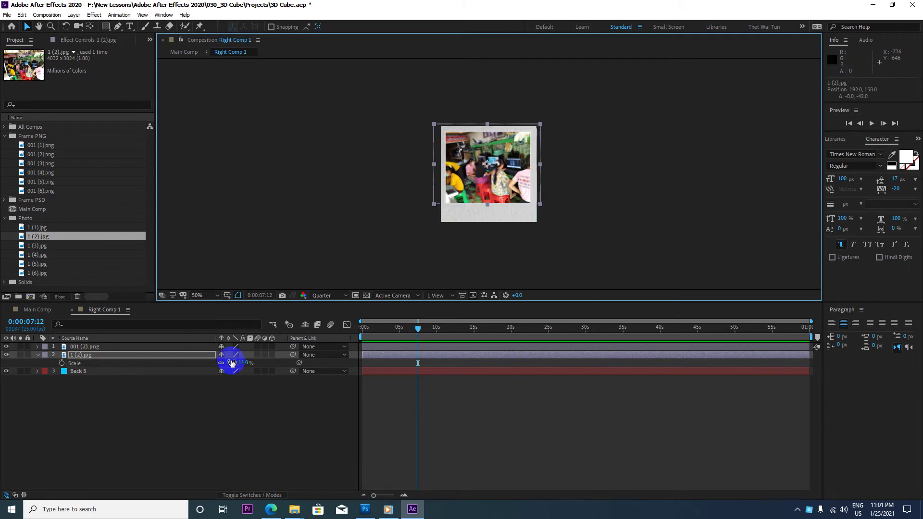
drag(232, 363, 230, 361)
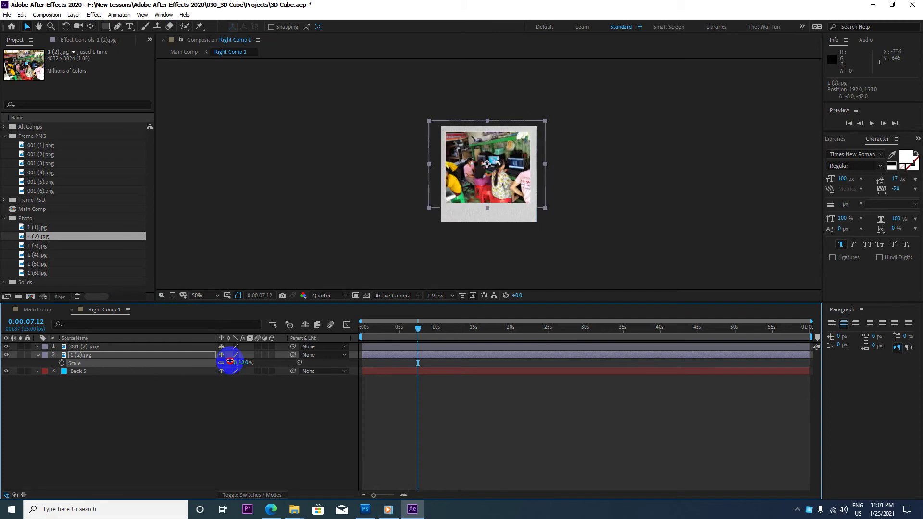
drag(483, 149, 482, 152)
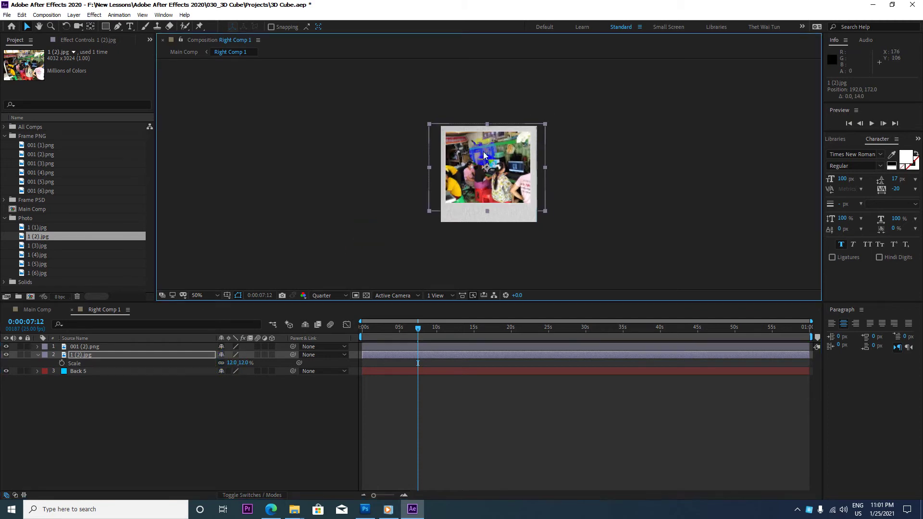
click(72, 310)
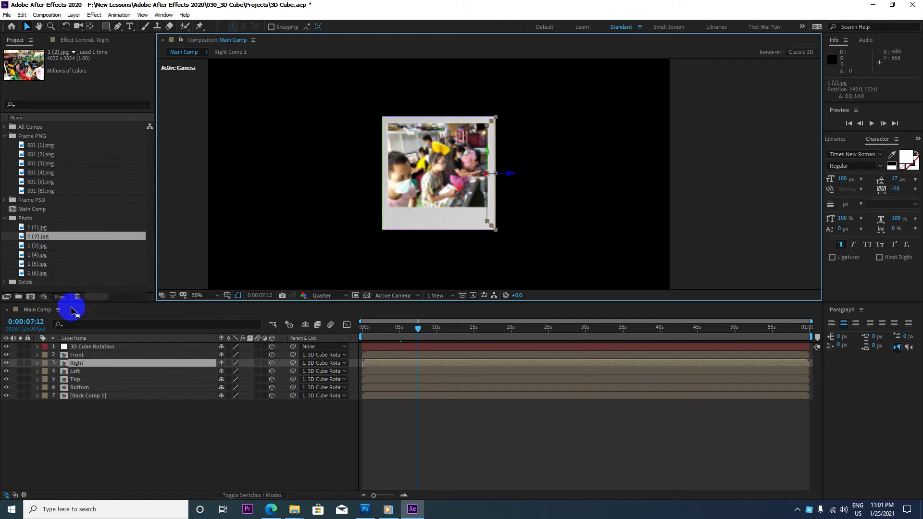
Step: In Left Comp 1, add frame 001 (3).png over the green square and photo 1 (3).jpg
double_click(78, 370)
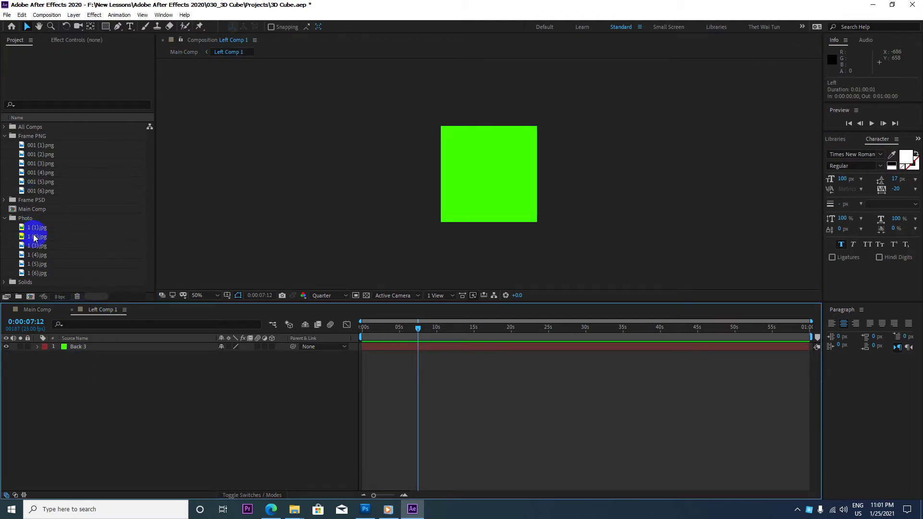
click(43, 165)
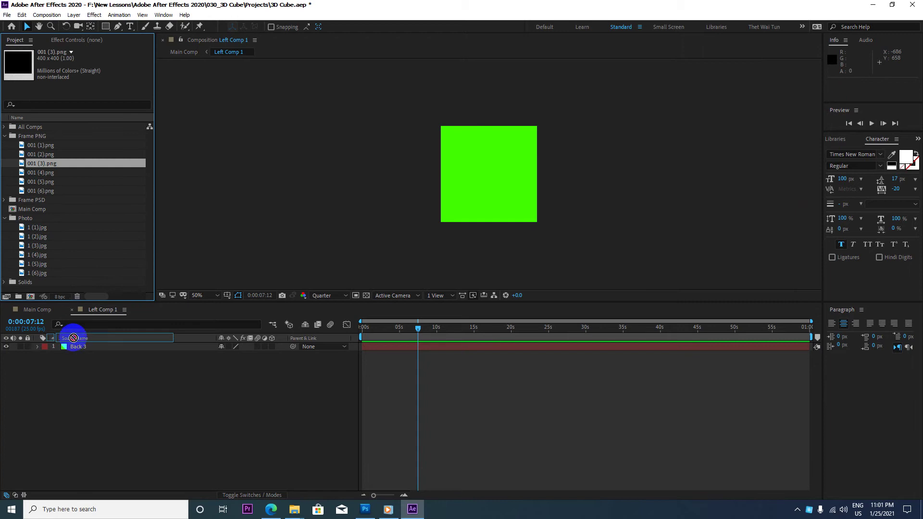
drag(45, 170, 78, 348)
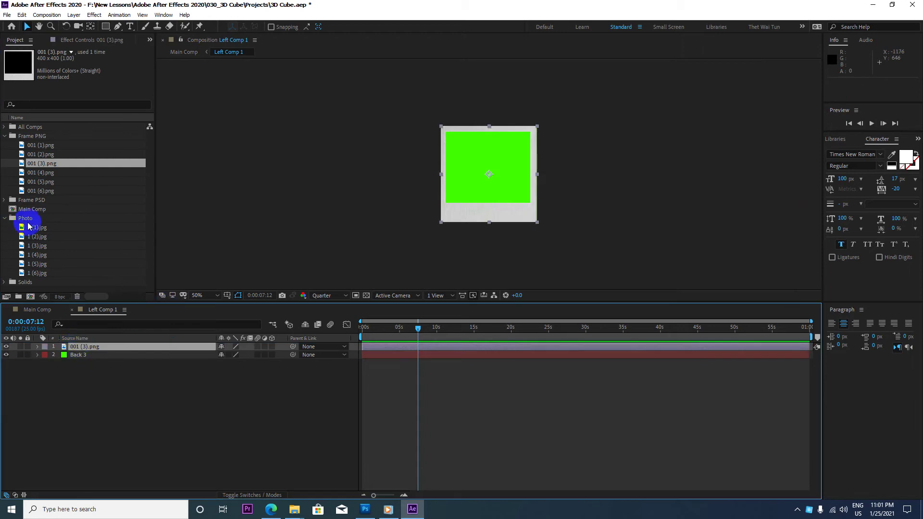
click(38, 246)
mouse_move(38, 256)
mouse_down()
mouse_move(75, 347)
mouse_move(93, 359)
mouse_up()
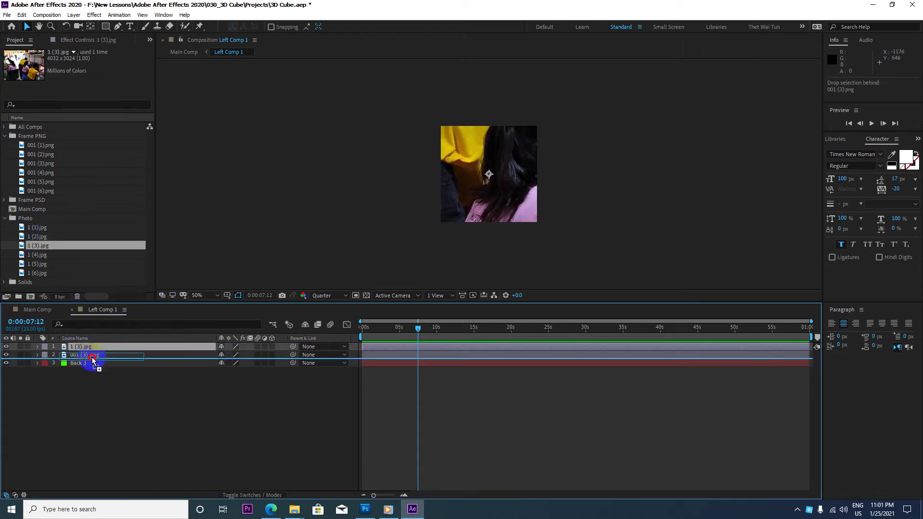
Step: Put photo 1 (3).jpg under the frame at 11% scale, nudge it up, and return to Main Comp
key(s)
drag(245, 362, 204, 363)
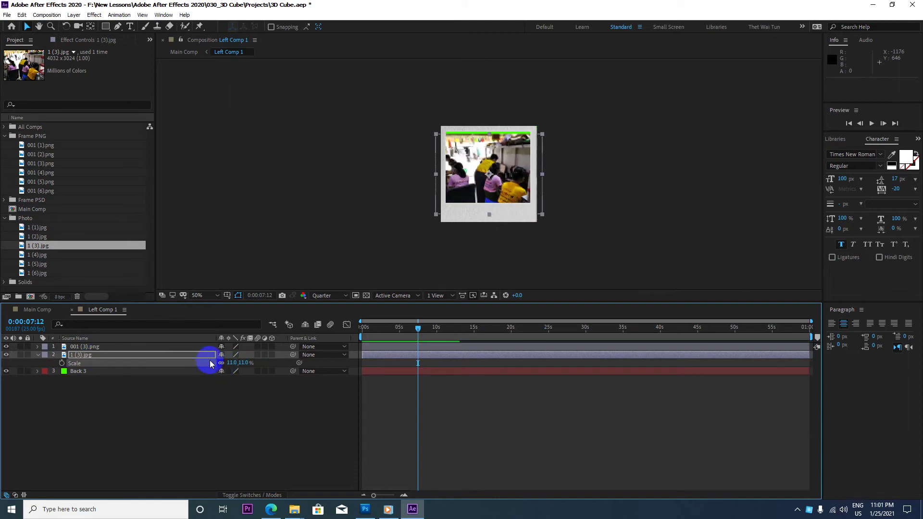
key(Up)
key(Up)
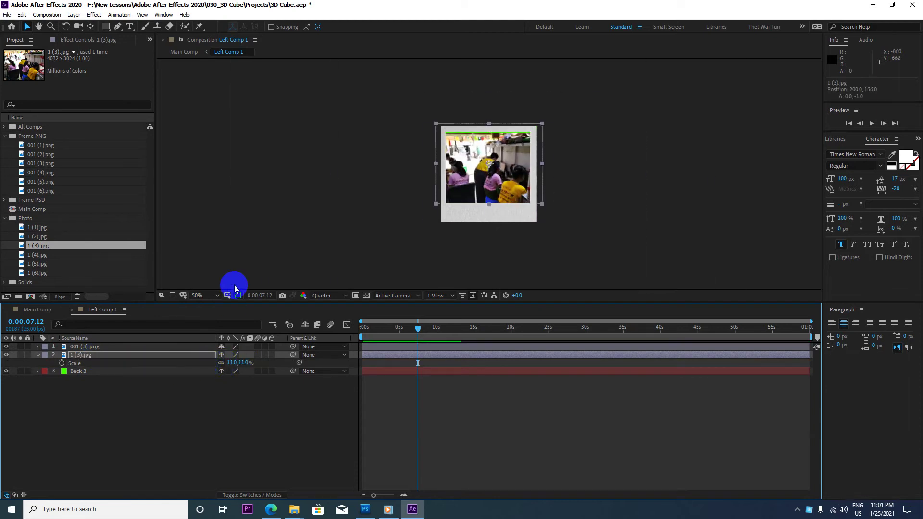
click(72, 311)
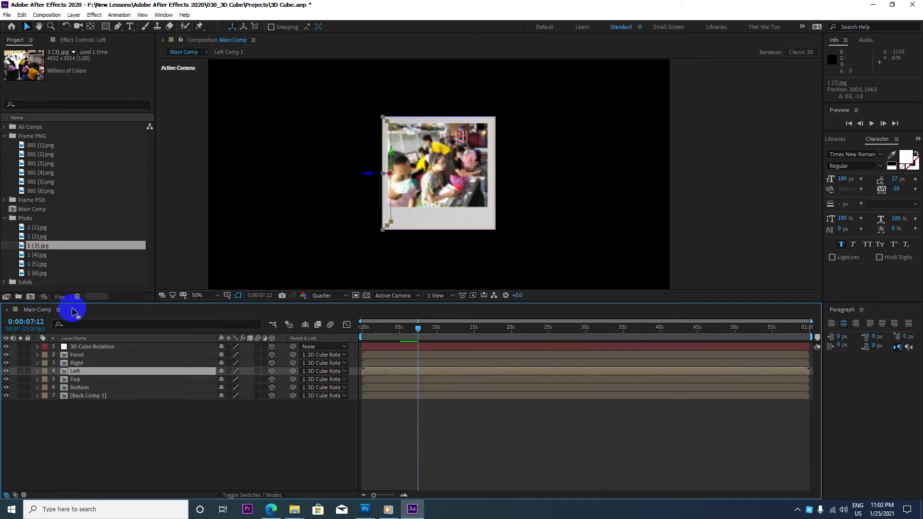
Step: In Top Comp 1, add photo 1 (4).jpg with frame 001 (4).png above it
double_click(80, 381)
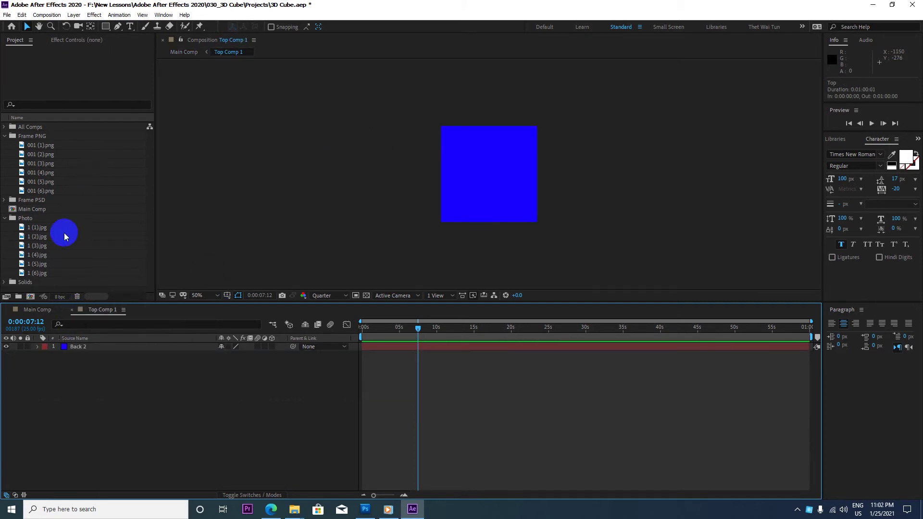
drag(39, 255, 76, 348)
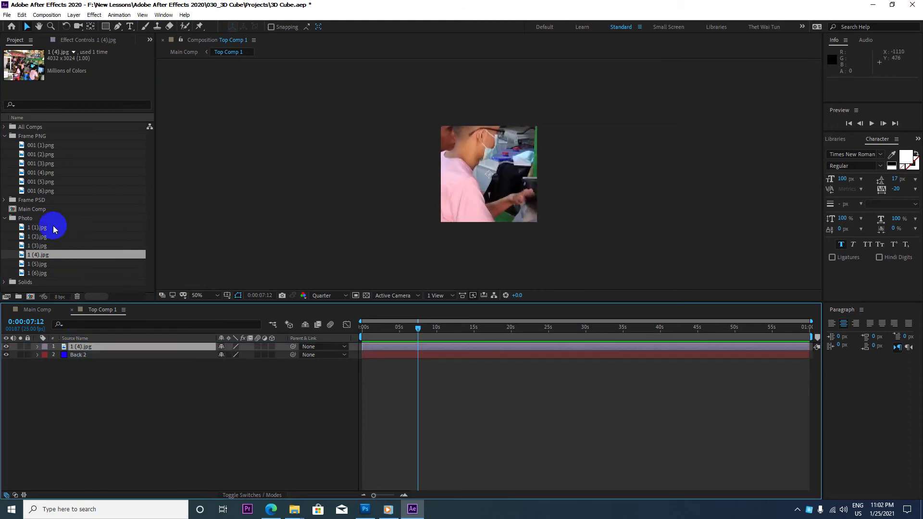
click(48, 176)
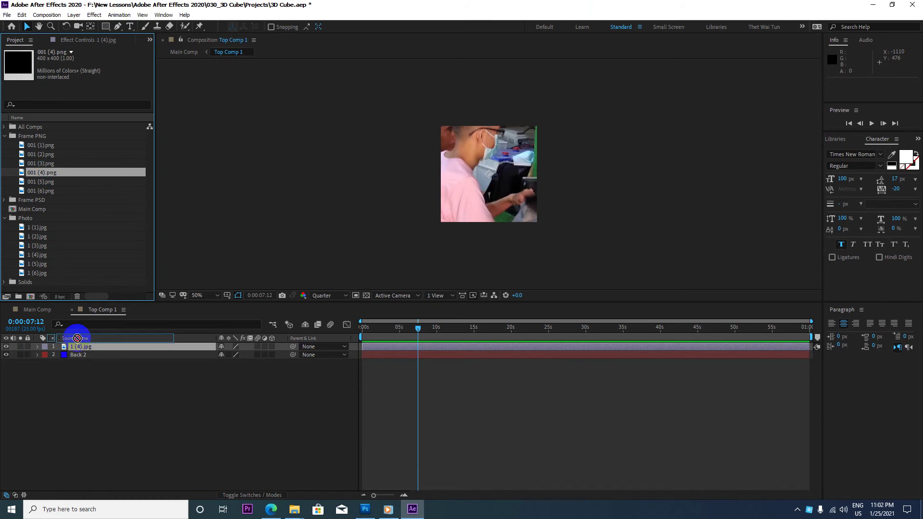
drag(49, 176, 73, 349)
Step: Scale photo 1 (4).jpg to 11%, move it up into the frame, and close Top Comp 1
click(71, 356)
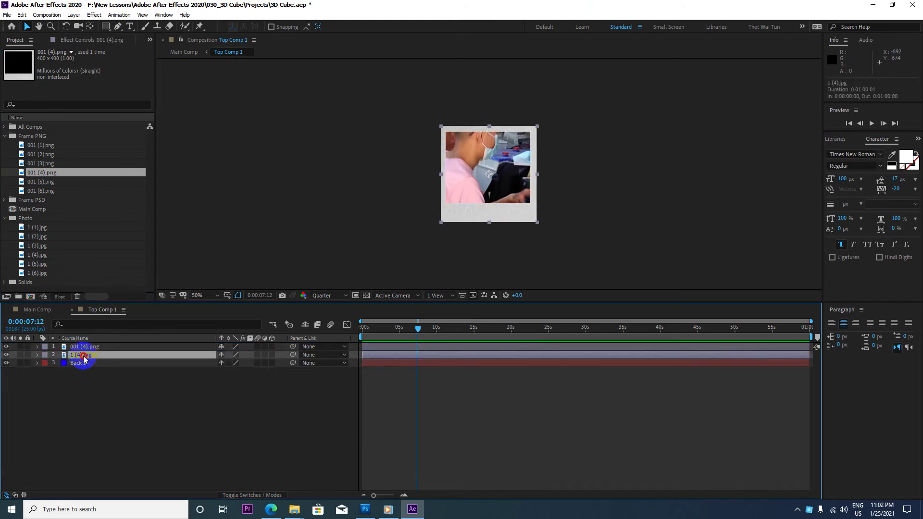
key(s)
drag(235, 366, 197, 365)
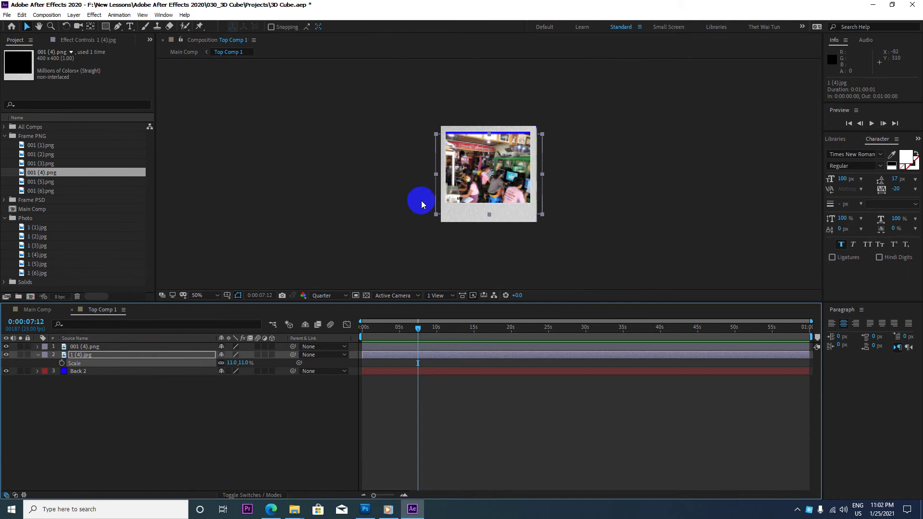
drag(454, 172, 455, 166)
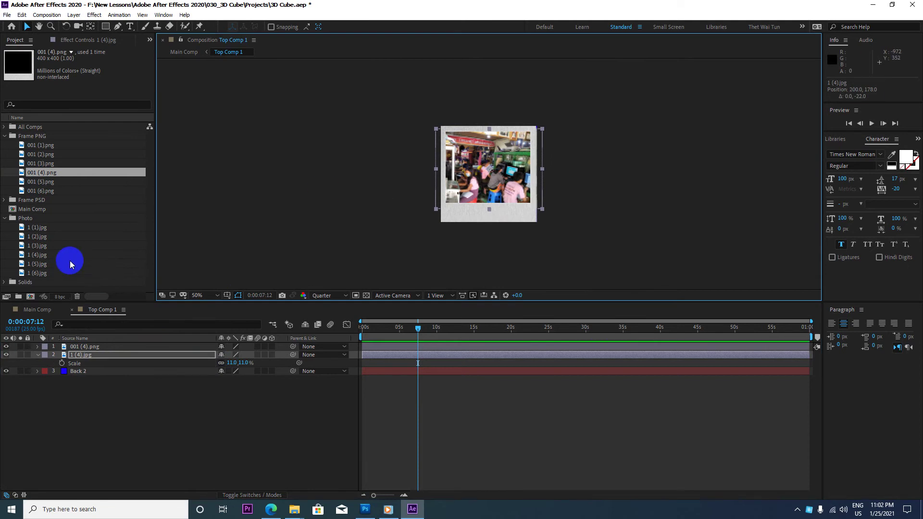
click(73, 310)
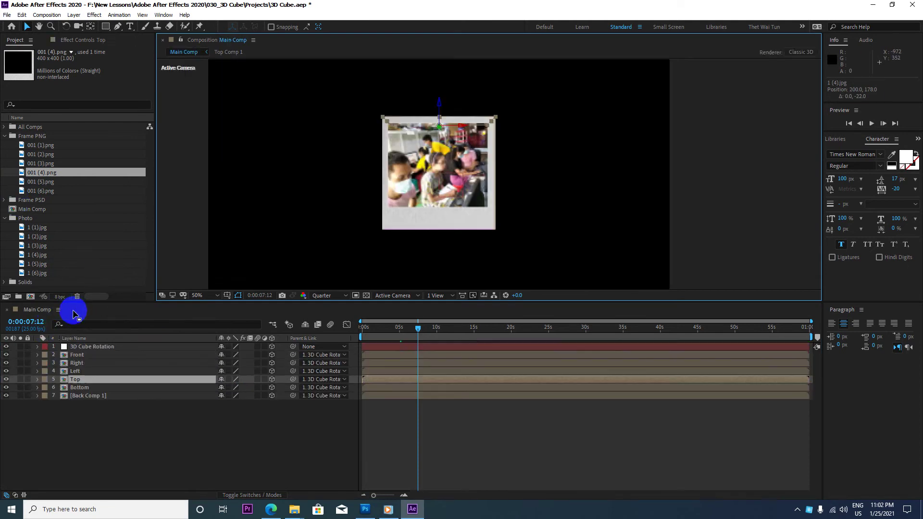
Step: In Bottom Comp 1, place frame 001 (5).png above Back 4 with photo 1 (5).jpg between them
double_click(77, 387)
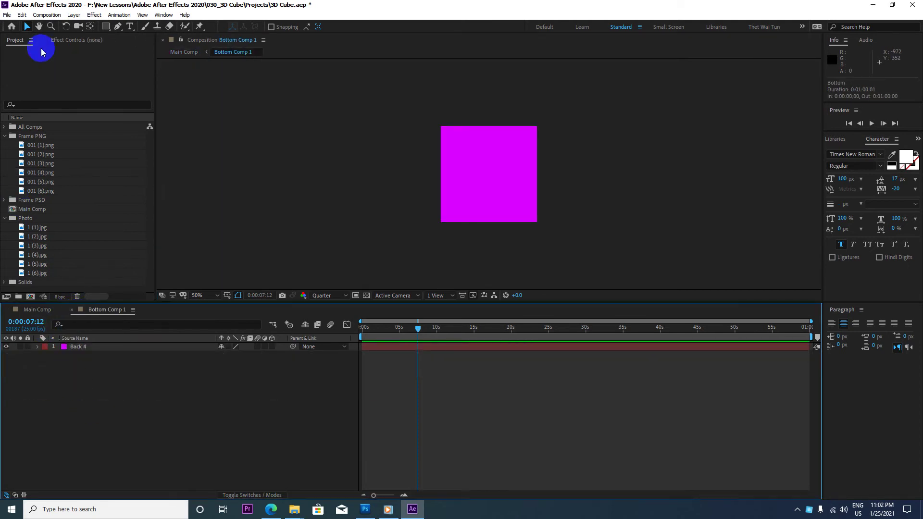
click(43, 181)
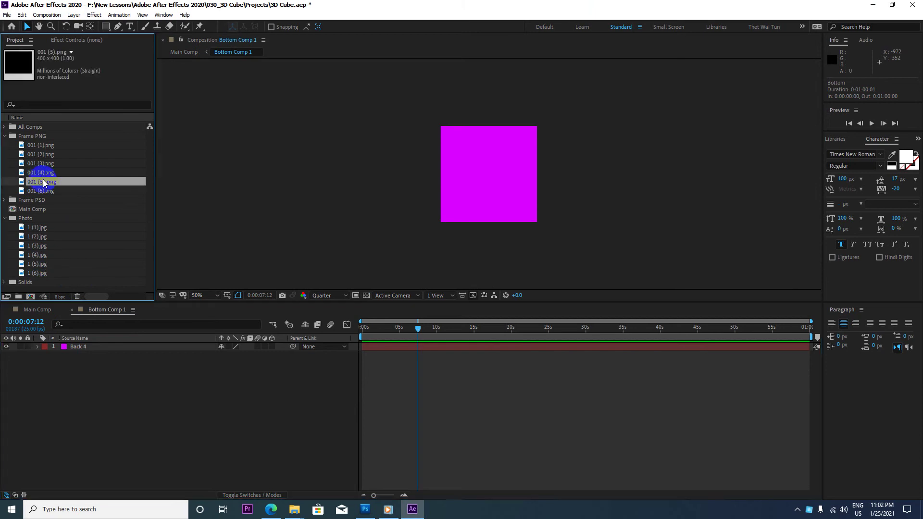
drag(46, 184, 78, 305)
drag(78, 340, 80, 347)
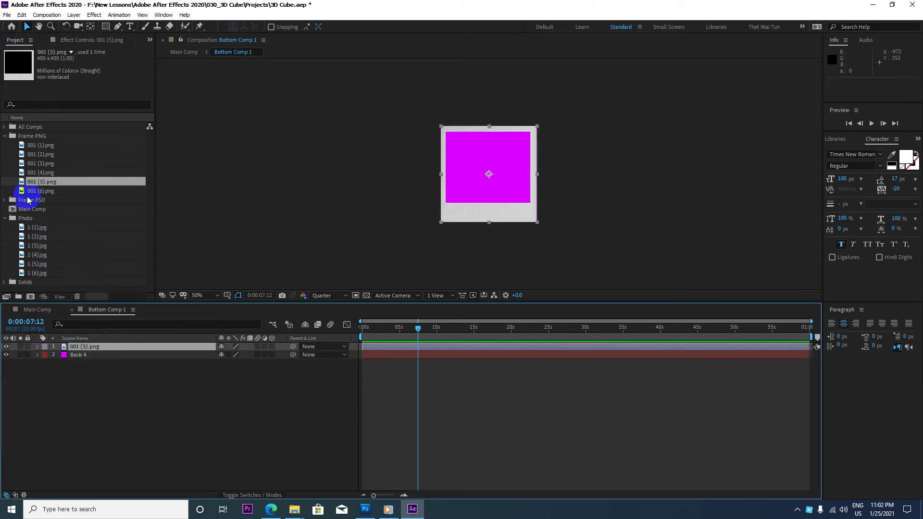
click(43, 264)
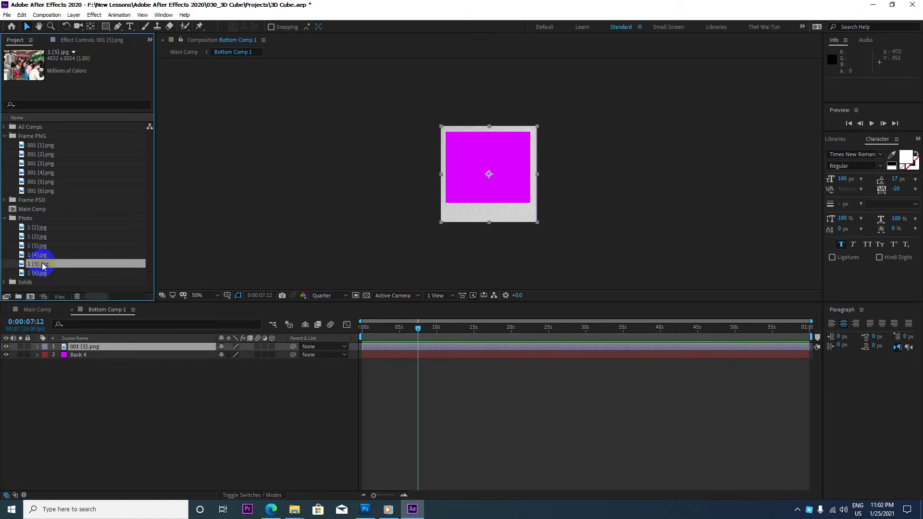
drag(43, 265, 86, 352)
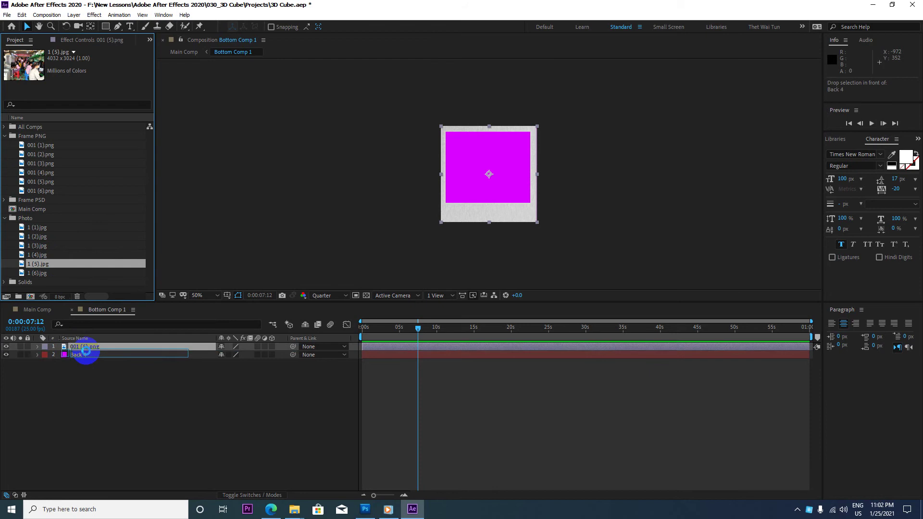
drag(87, 351, 87, 355)
Step: Shrink photo 1 (5).jpg to 14% to fit the frame and close Bottom Comp 1
key(s)
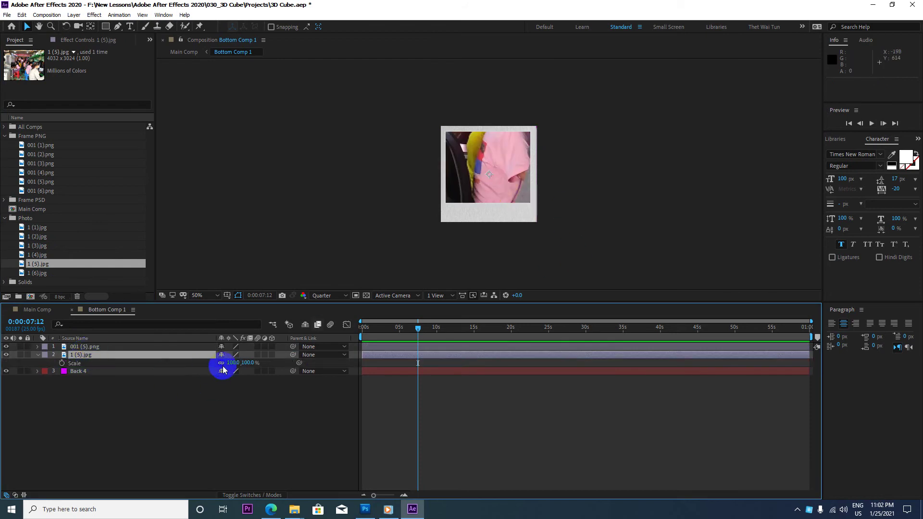
click(239, 368)
drag(239, 368, 199, 363)
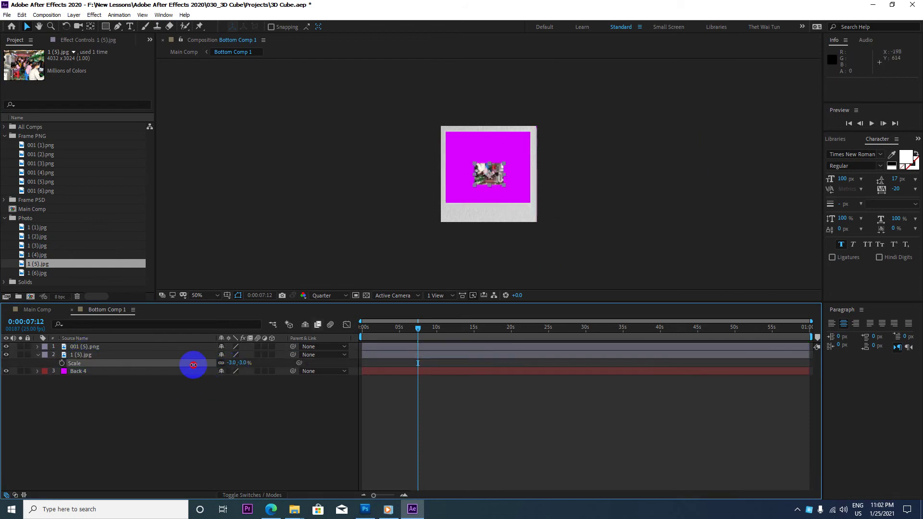
click(206, 355)
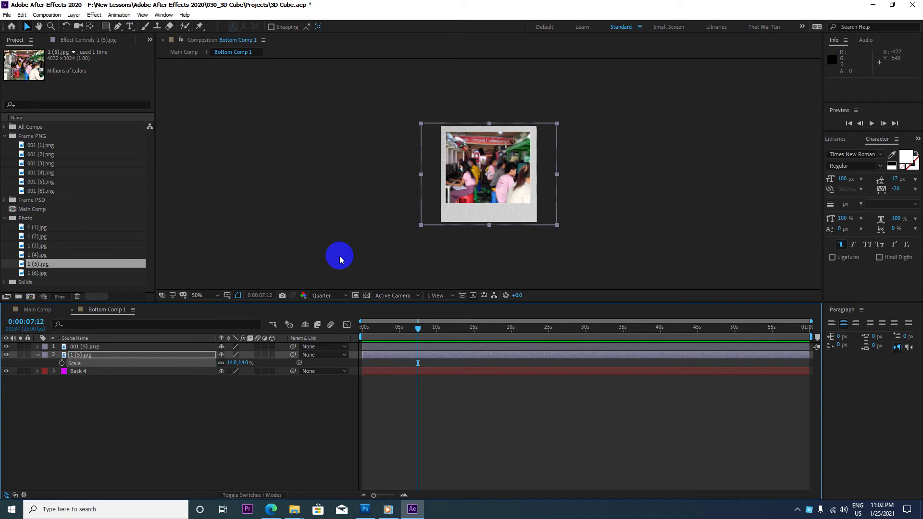
click(73, 310)
Step: In Back Comp 1, add frame 001 (6).png above the red Back layer and photo 1 (6).jpg beneath it
double_click(96, 395)
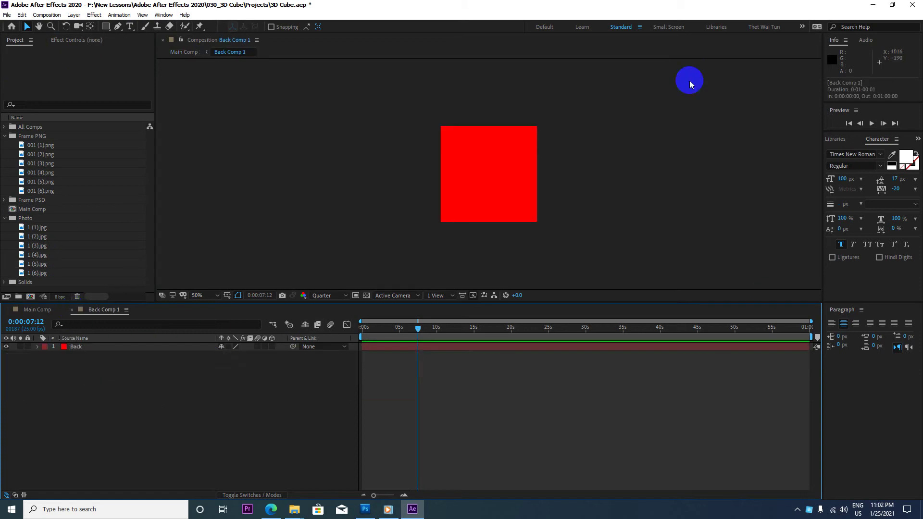
click(42, 192)
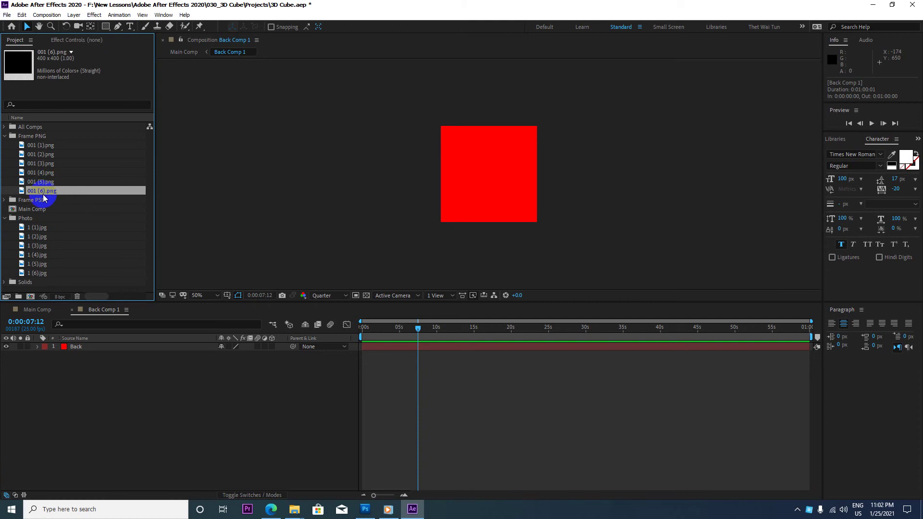
drag(43, 198, 79, 347)
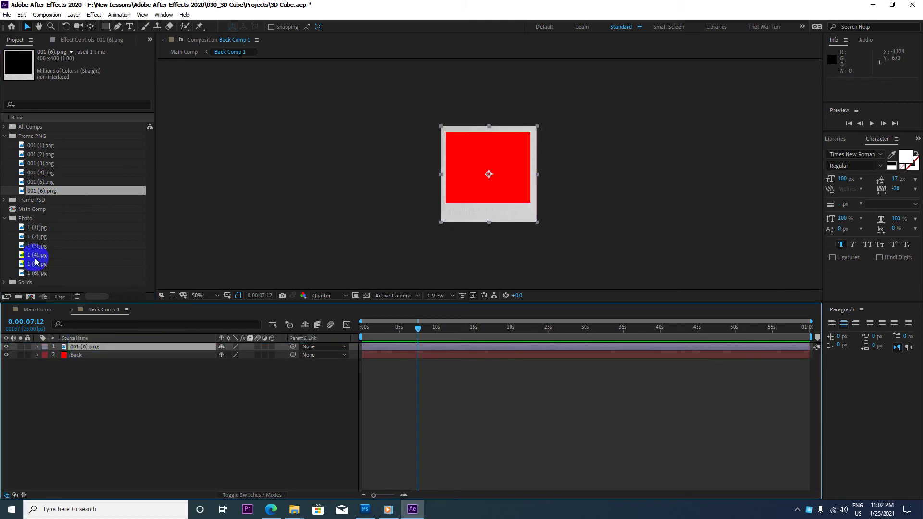
drag(38, 273, 72, 355)
Step: Scale photo 1 (6).jpg to 10.7%, centre it in the frame opening, and return to Main Comp
key(s)
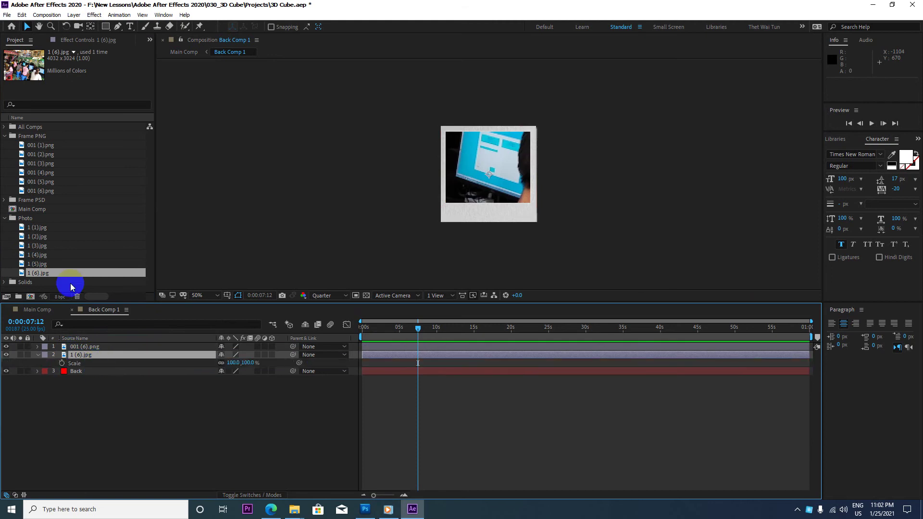
mouse_move(241, 363)
mouse_down()
mouse_move(203, 366)
mouse_move(221, 366)
mouse_up()
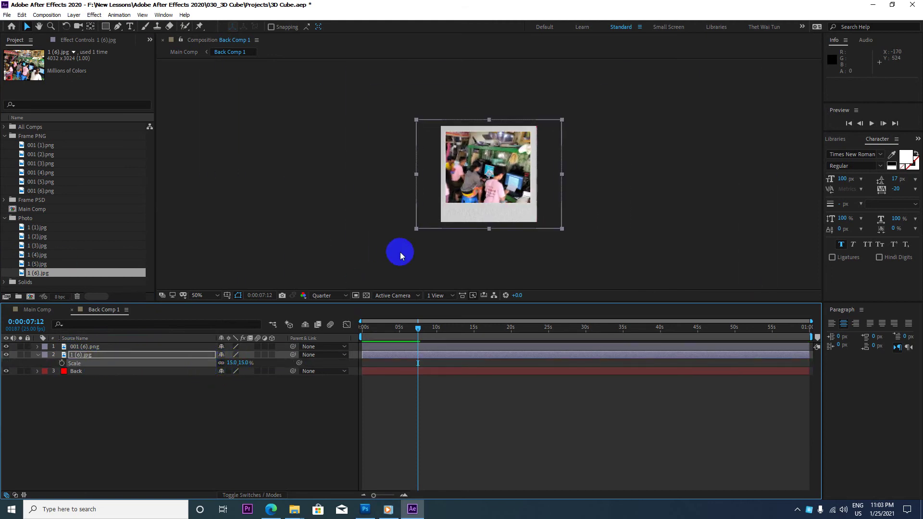
drag(484, 190, 497, 177)
drag(575, 106, 555, 121)
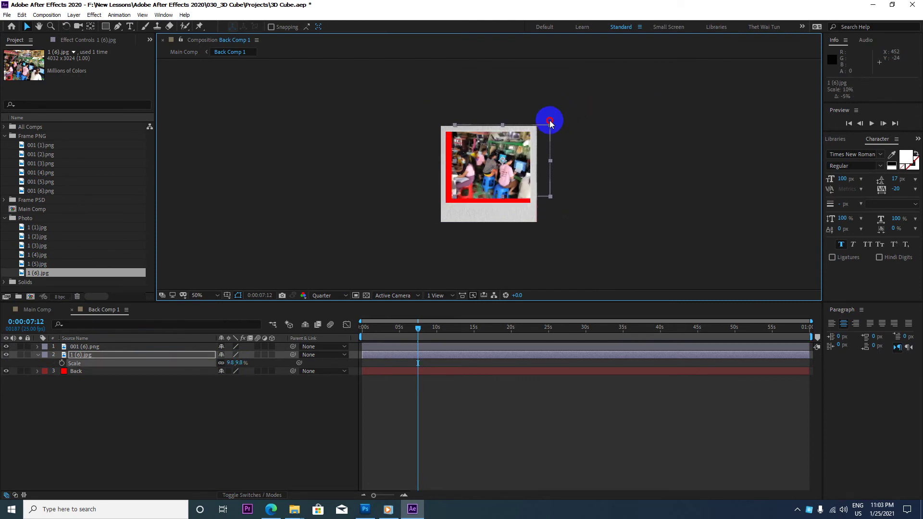
drag(515, 142, 508, 147)
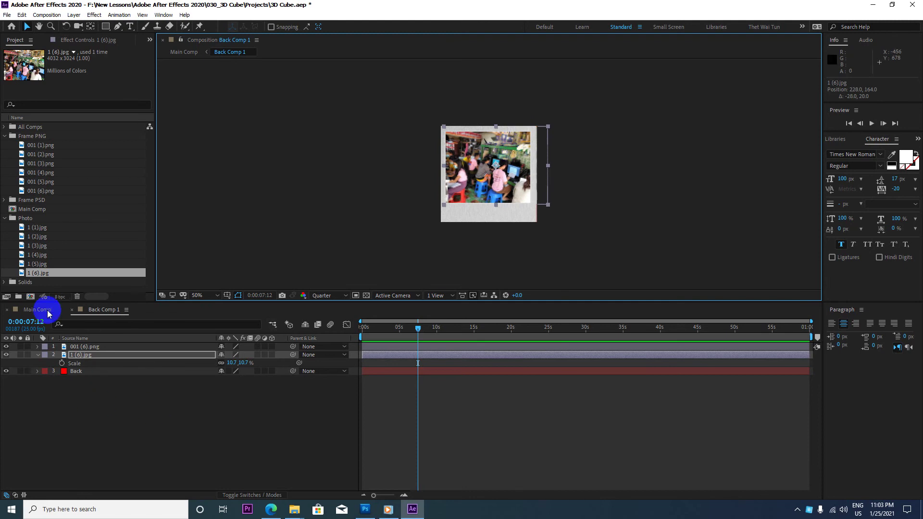
click(73, 312)
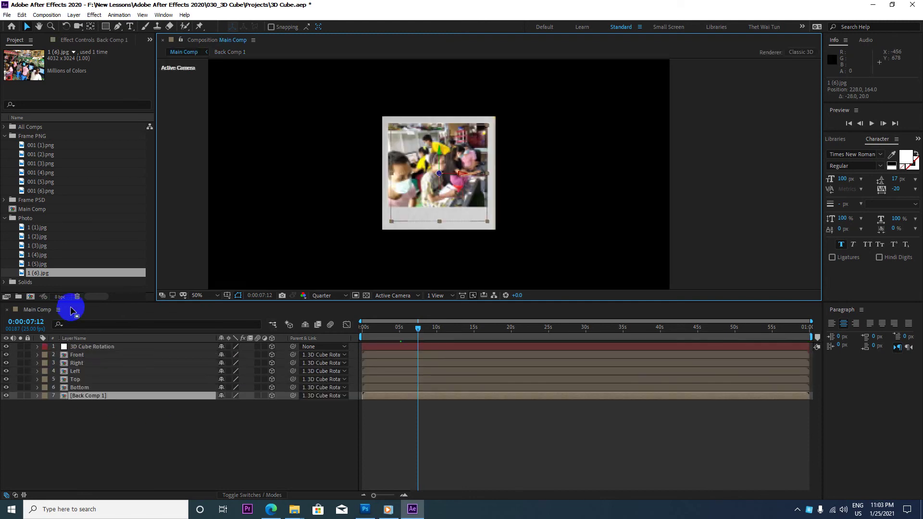
Step: Collapse the Photo and Frame PNG folders, deselect layers, and save the project with Ctrl+S
click(4, 218)
click(4, 137)
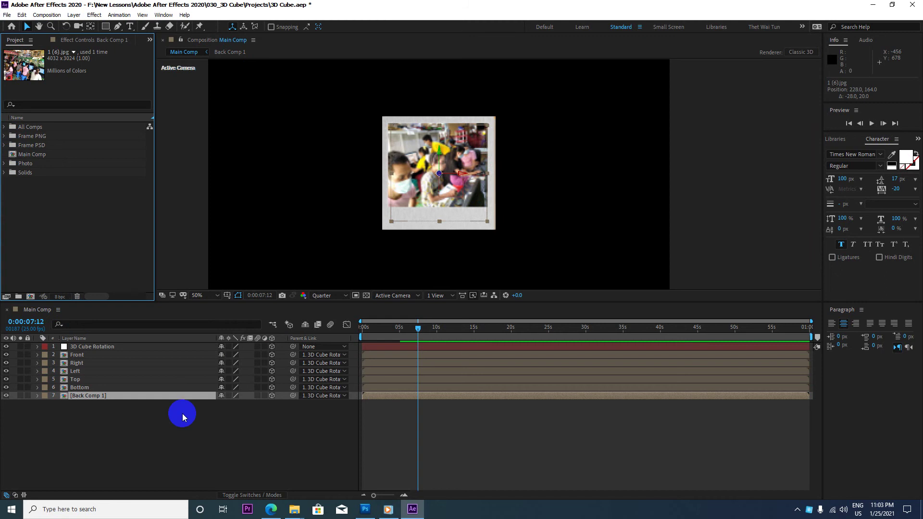
click(160, 442)
key(ctrl+s)
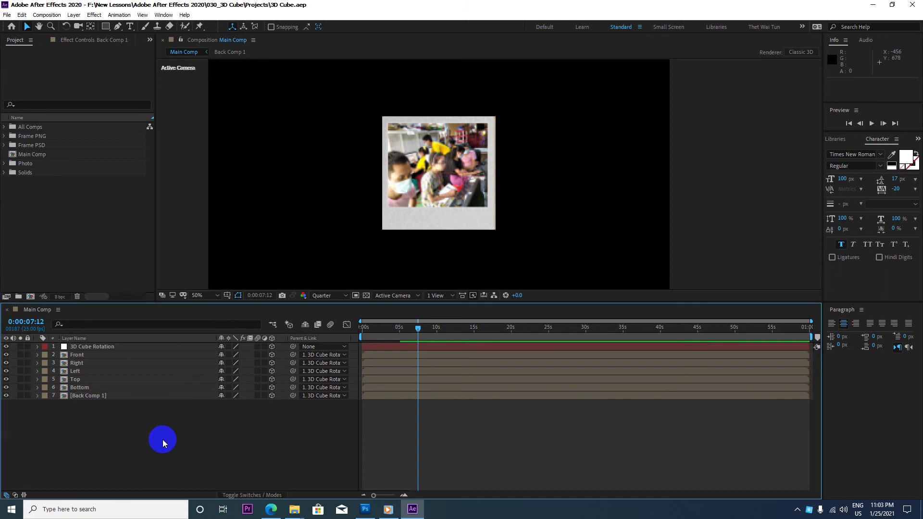
Step: Return to the start, set Full resolution, scrub to watch the cube rotate, and choose Fit zoom
mouse_move(418, 328)
mouse_down()
mouse_move(358, 331)
mouse_move(434, 326)
mouse_move(346, 329)
mouse_up()
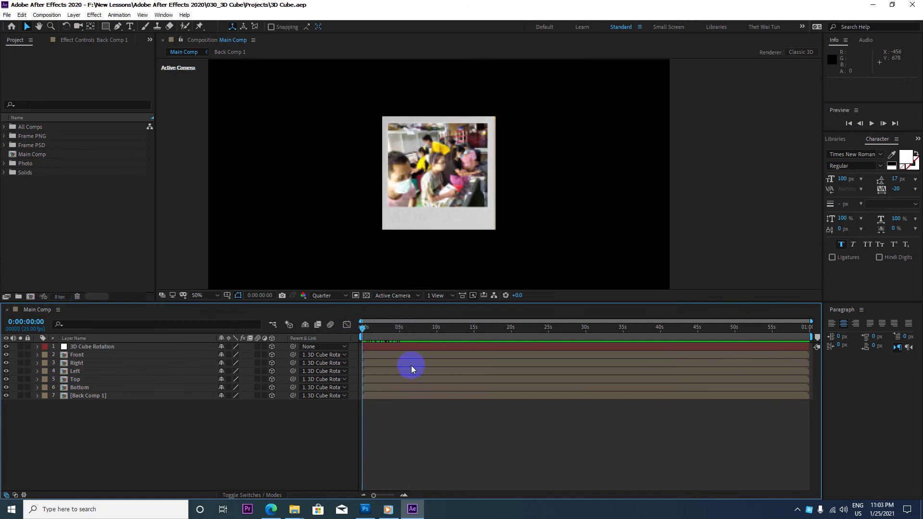
click(346, 294)
click(329, 313)
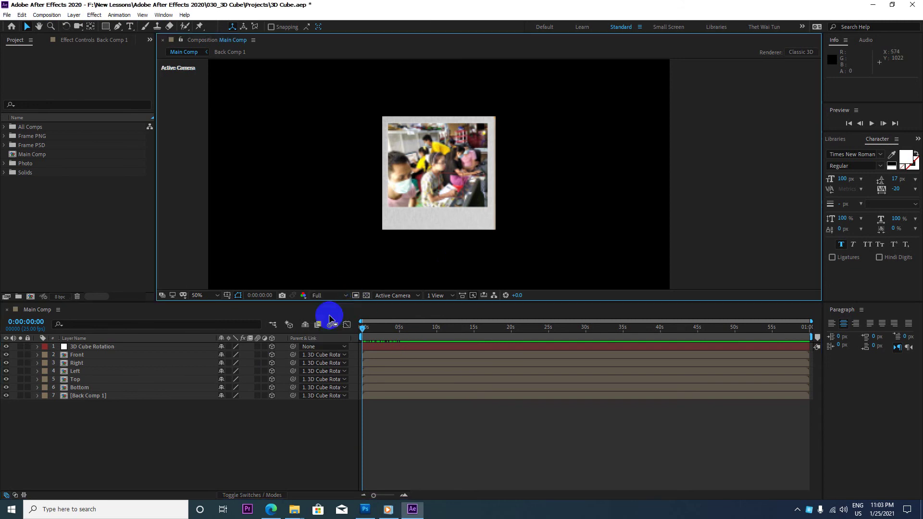
drag(364, 328, 366, 329)
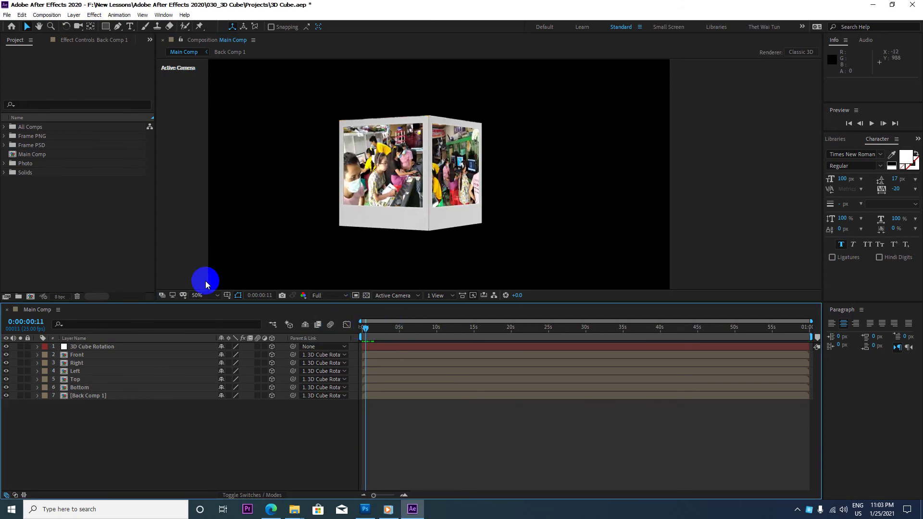
click(204, 295)
click(205, 312)
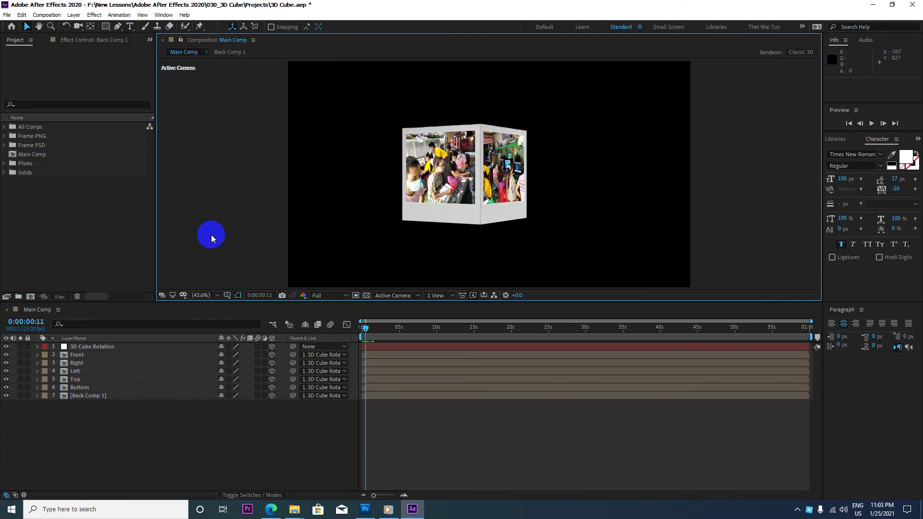
Step: Preview the rotating photo cube with the viewer maximized to fill the window
key(grave)
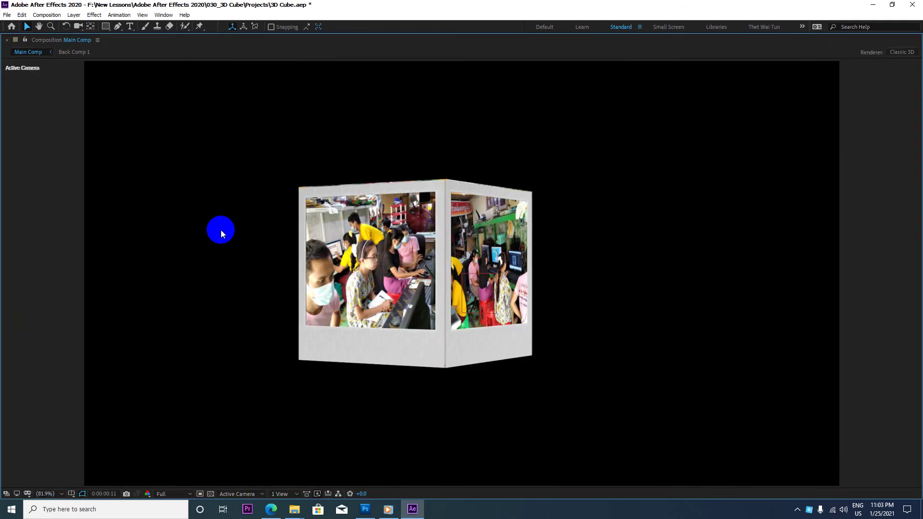
key(grave)
key(grave)
key(space)
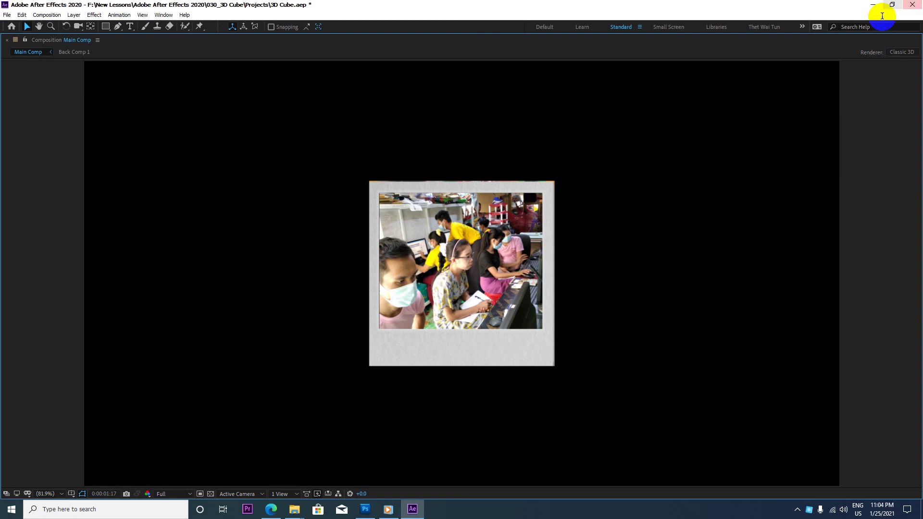
Step: Stop the preview, restore the workspace, and switch to the browser's YouTube Videos page
key(grave)
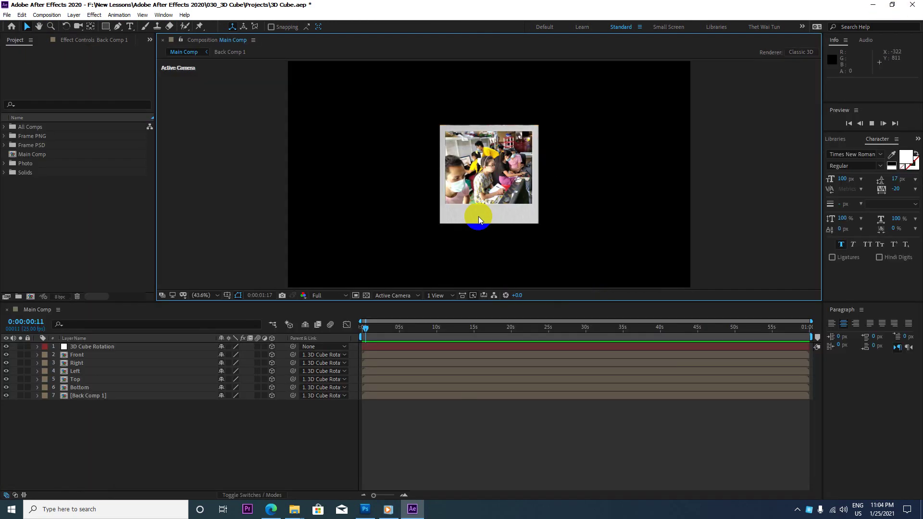
key(space)
click(870, 5)
click(272, 510)
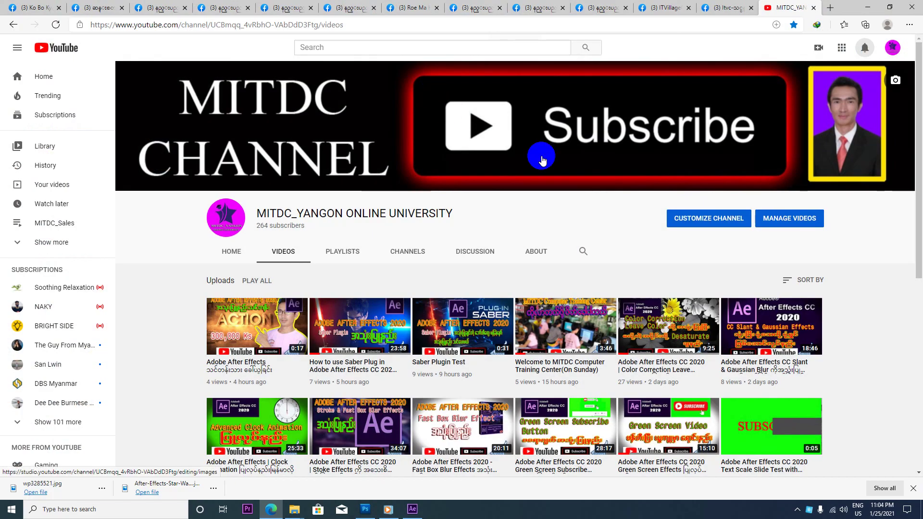